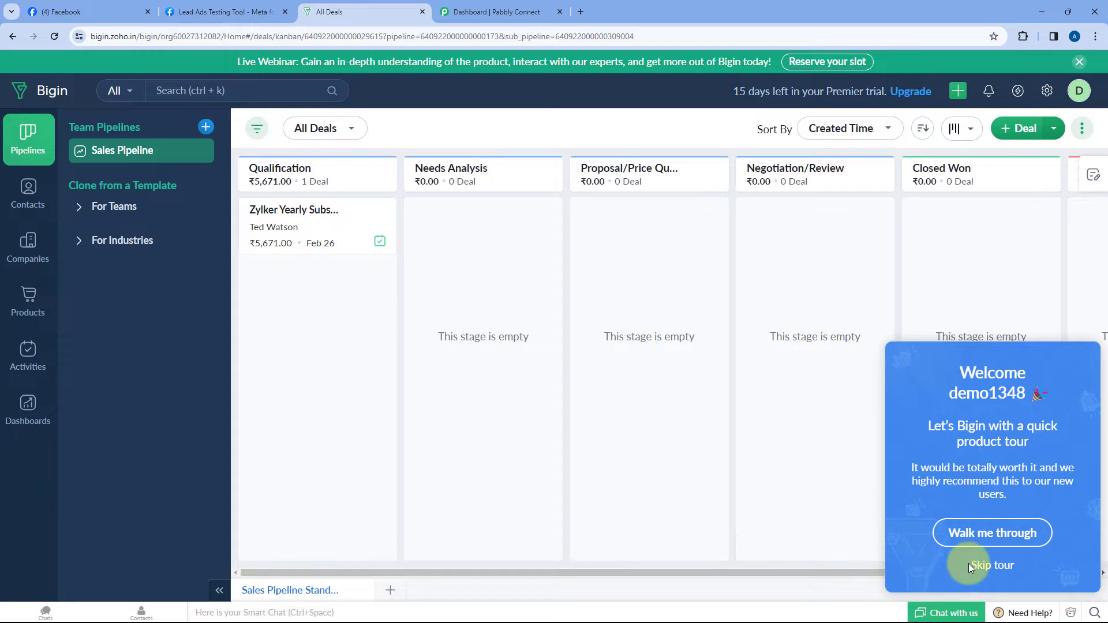
Step: Skip the Bigin welcome tour, glance at the Facebook and Bigin tabs, then go to the Pabbly Connect dashboard
left_click(969, 564)
left_click(51, 12)
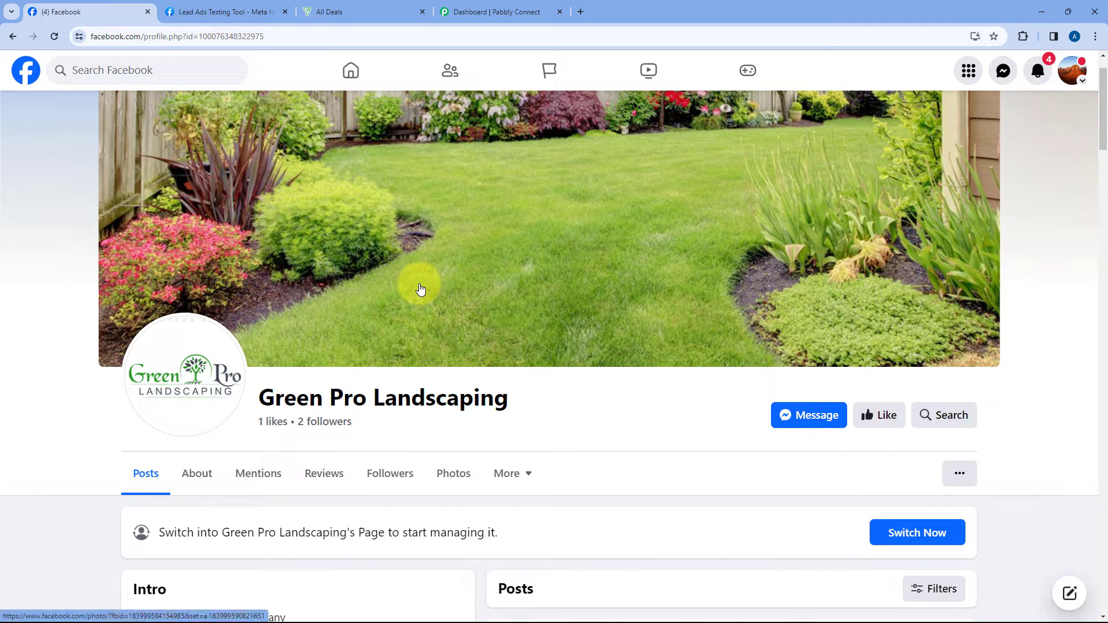
left_click(381, 11)
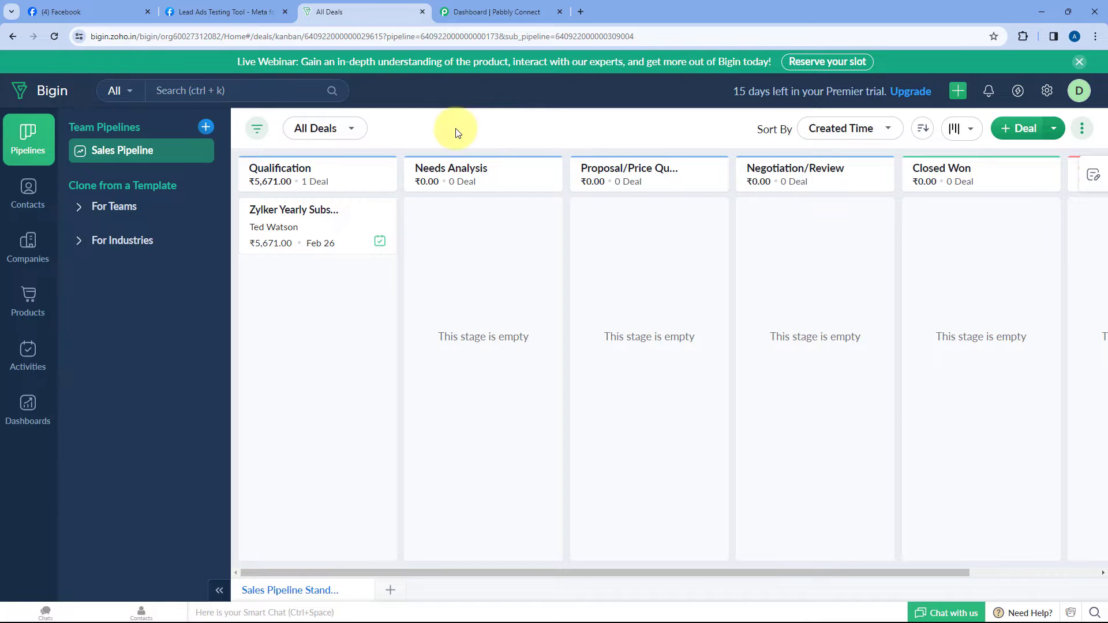
left_click(520, 10)
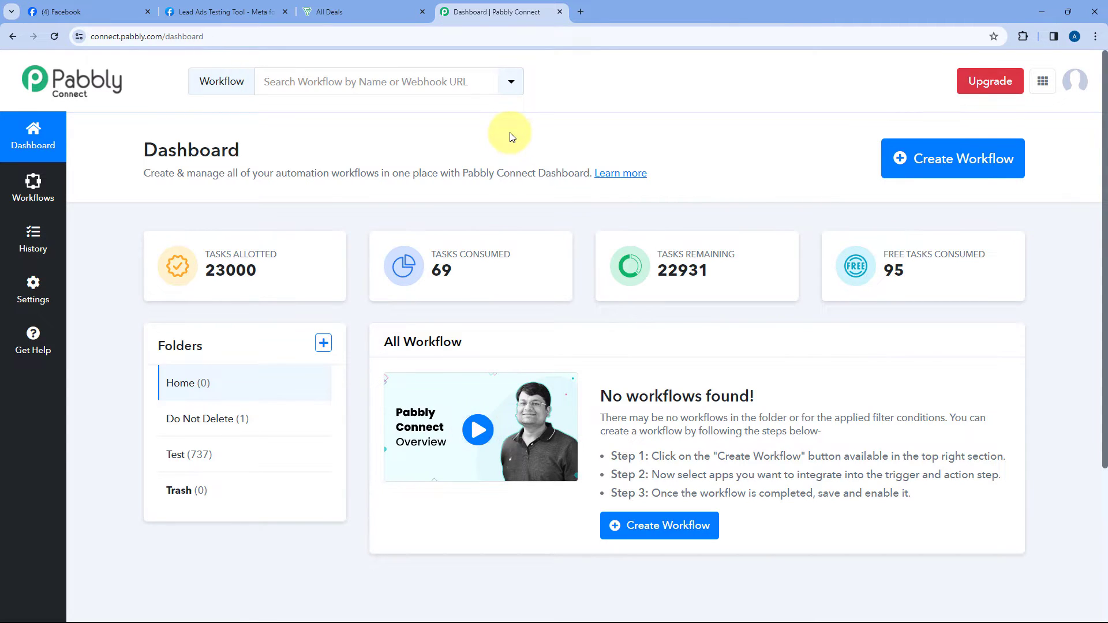
Step: Create a workflow named 'Facebook Lead Ads to Zoho Bigin' in the Home folder
left_click(903, 158)
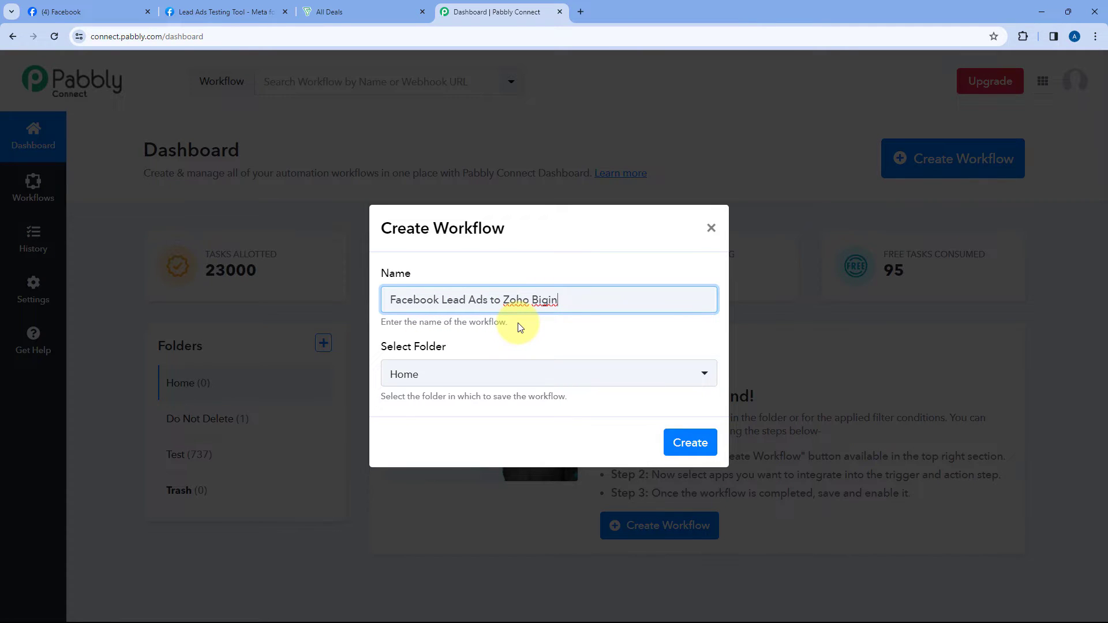
left_click(482, 375)
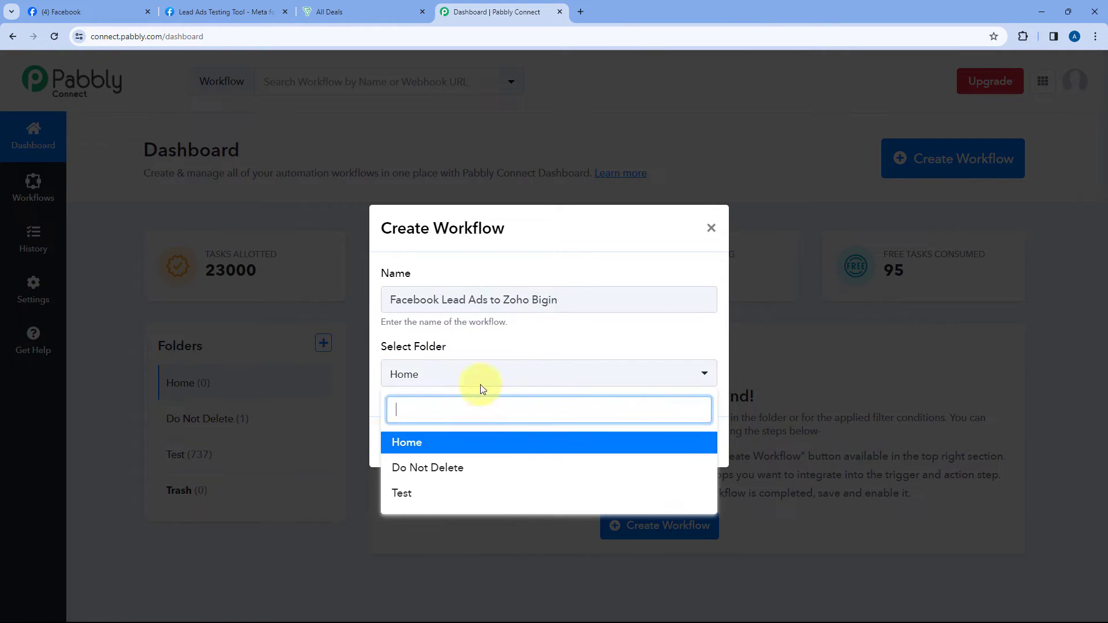
left_click(436, 442)
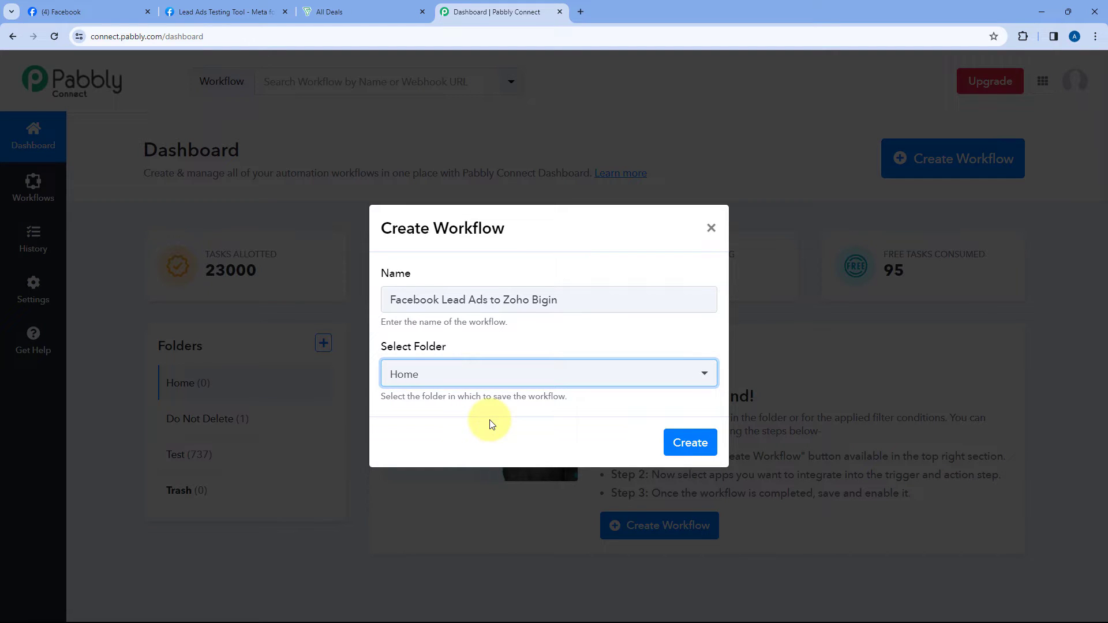
left_click(693, 442)
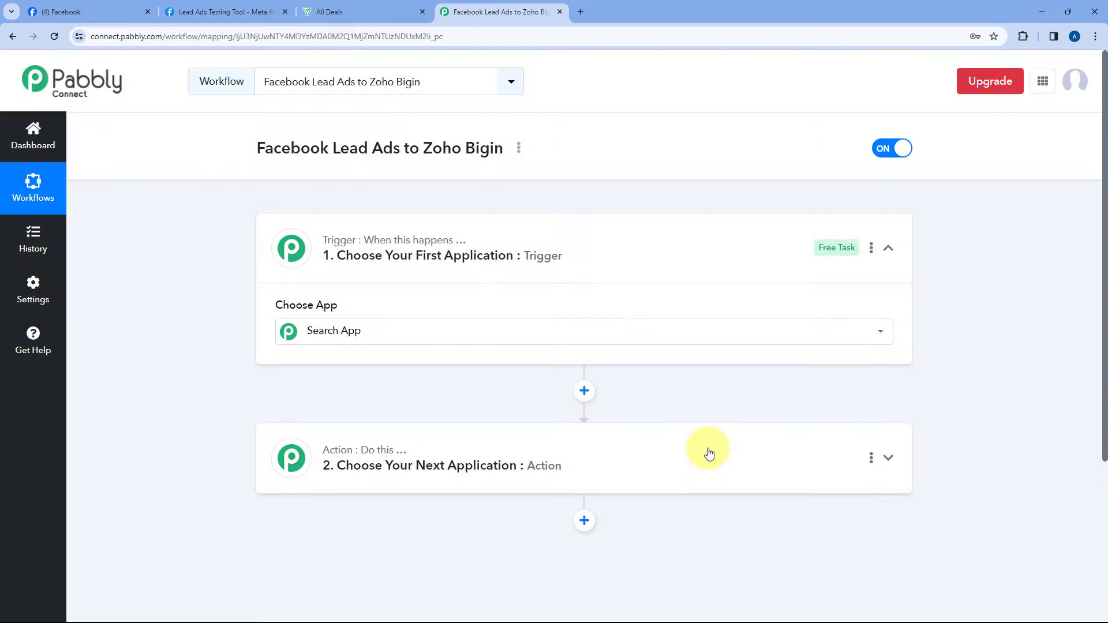
Step: Collapse and re-expand the trigger step to reveal its Choose App grid
left_click(564, 237)
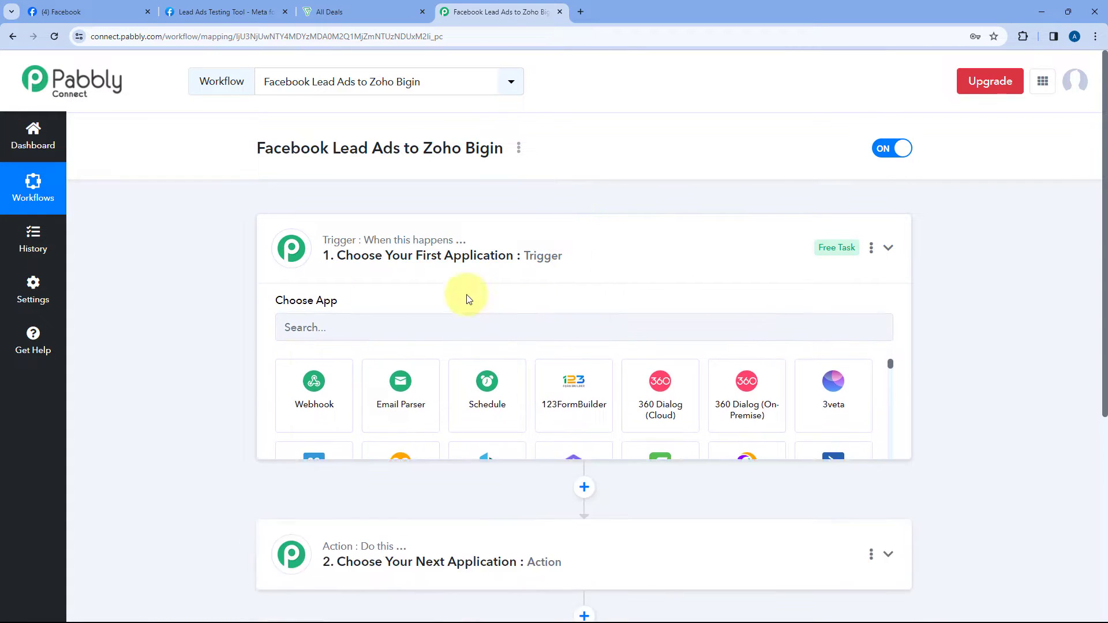
scroll(210, 248, "down", 1)
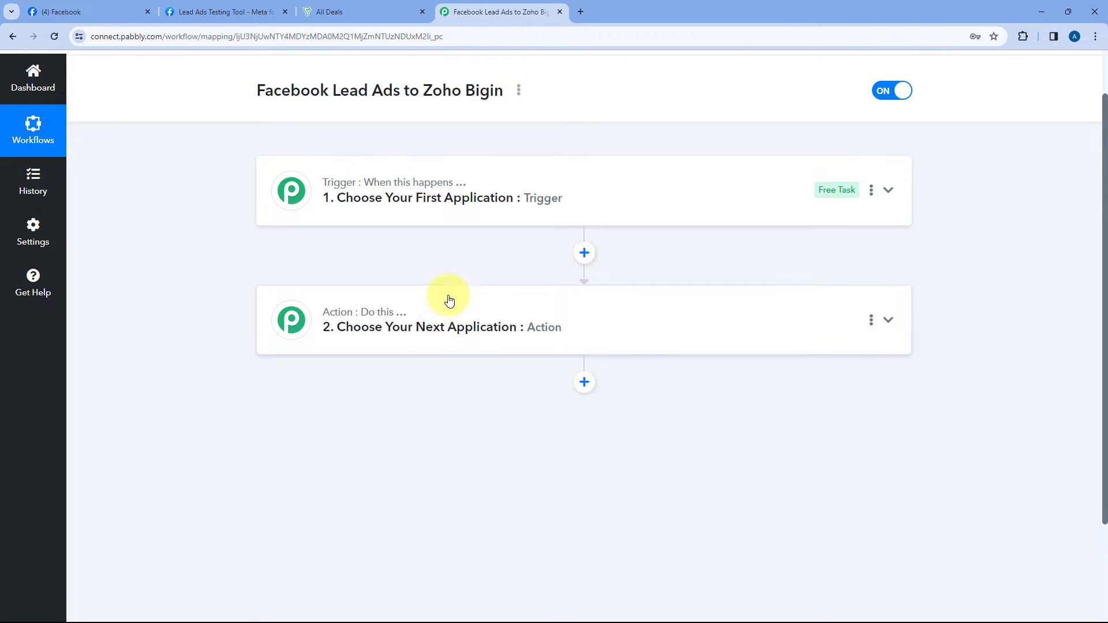
left_click(587, 198)
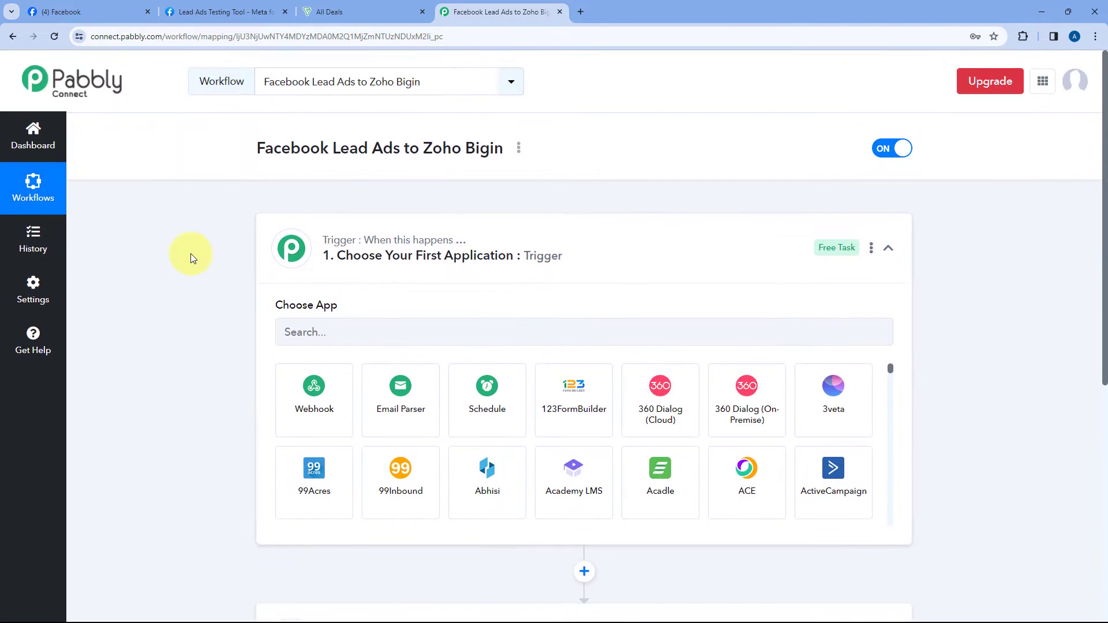
scroll(190, 254, "down", 1)
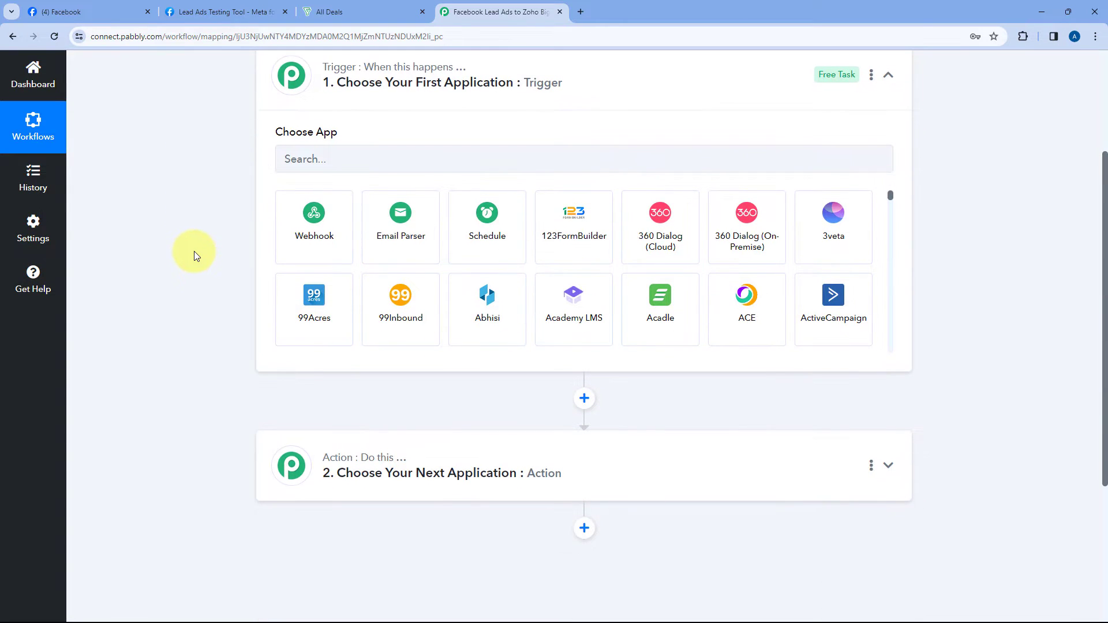
Step: Check the Facebook page and Bigin deals tabs, then return to the trigger's app grid
left_click(86, 12)
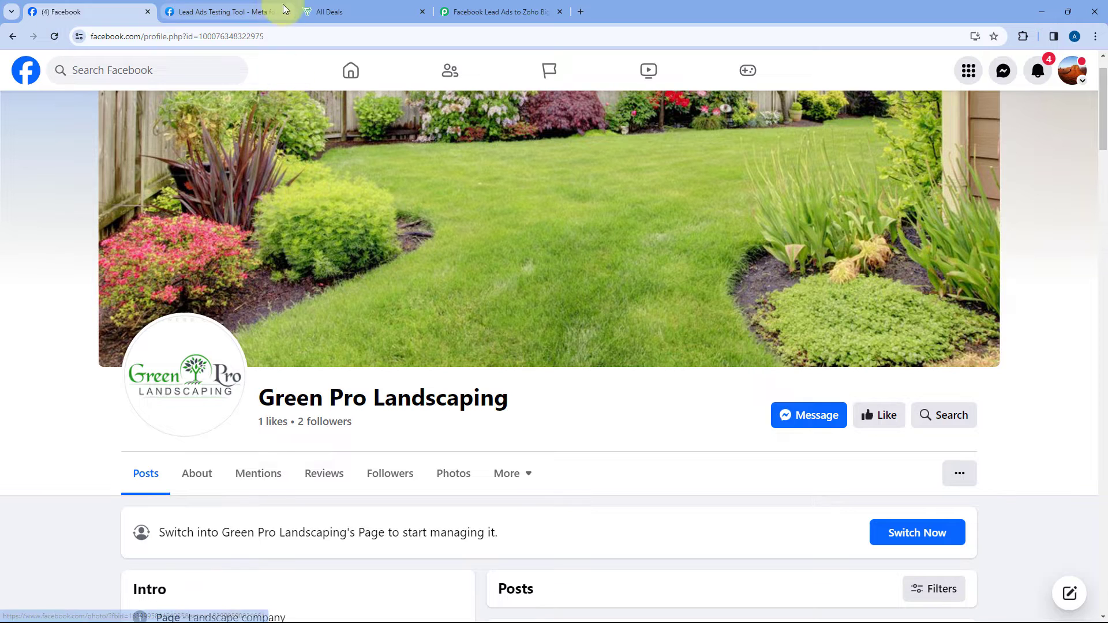
left_click(494, 11)
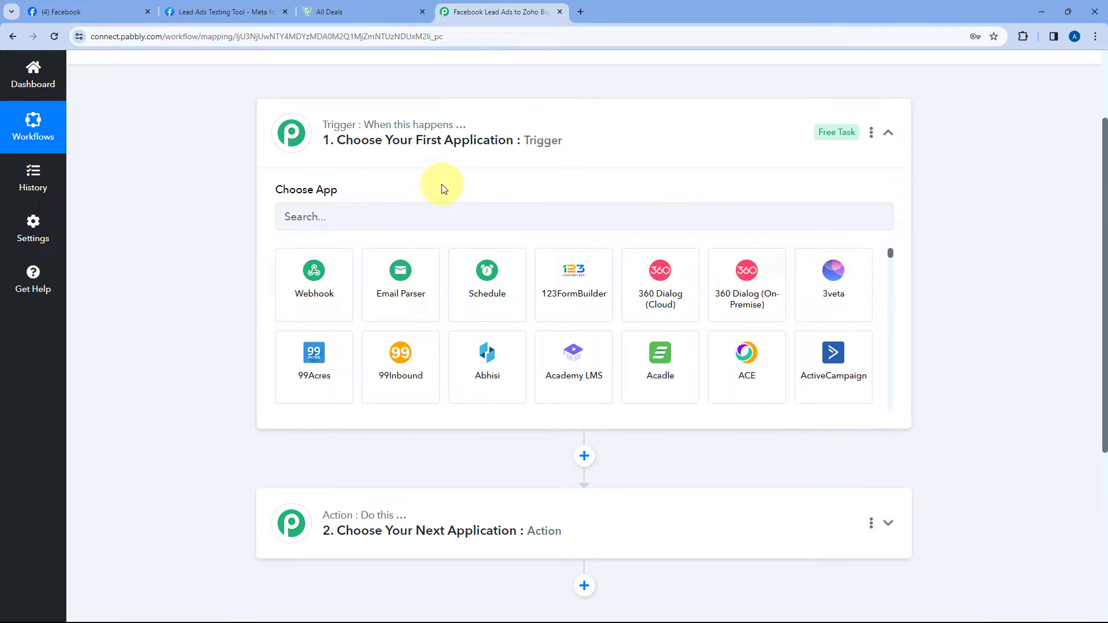
key("ctrl+1")
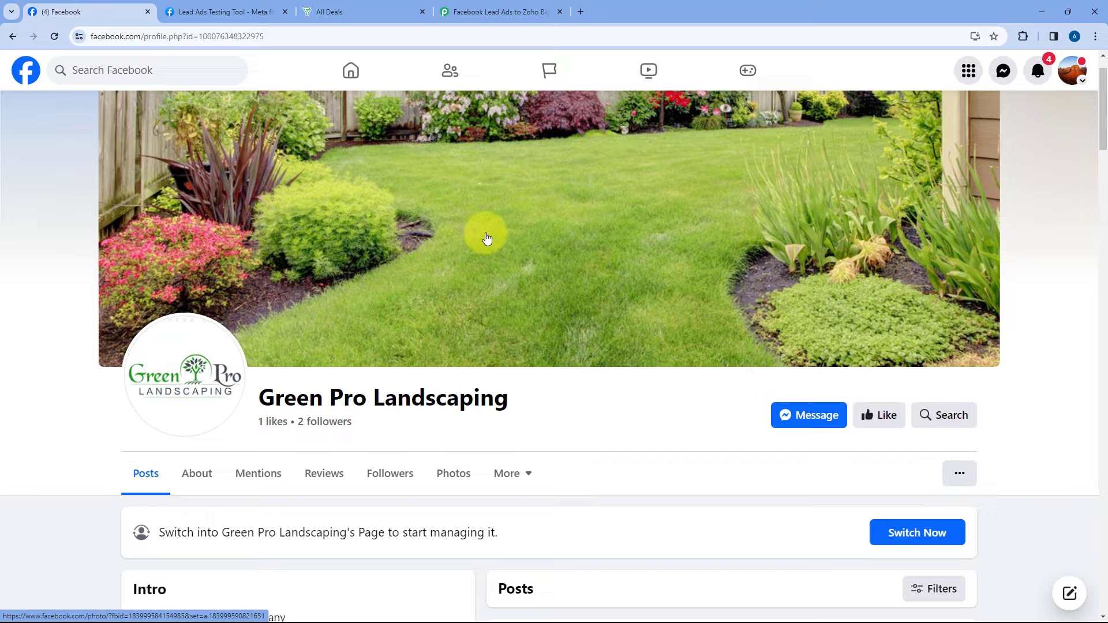
left_click(463, 9)
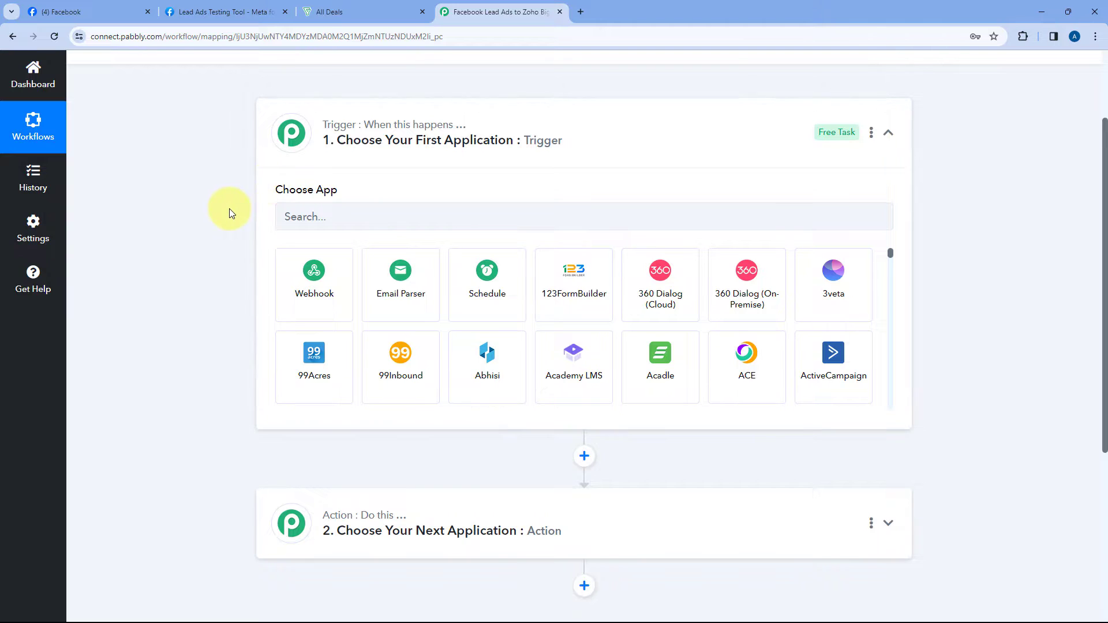
scroll(230, 209, "down", 3)
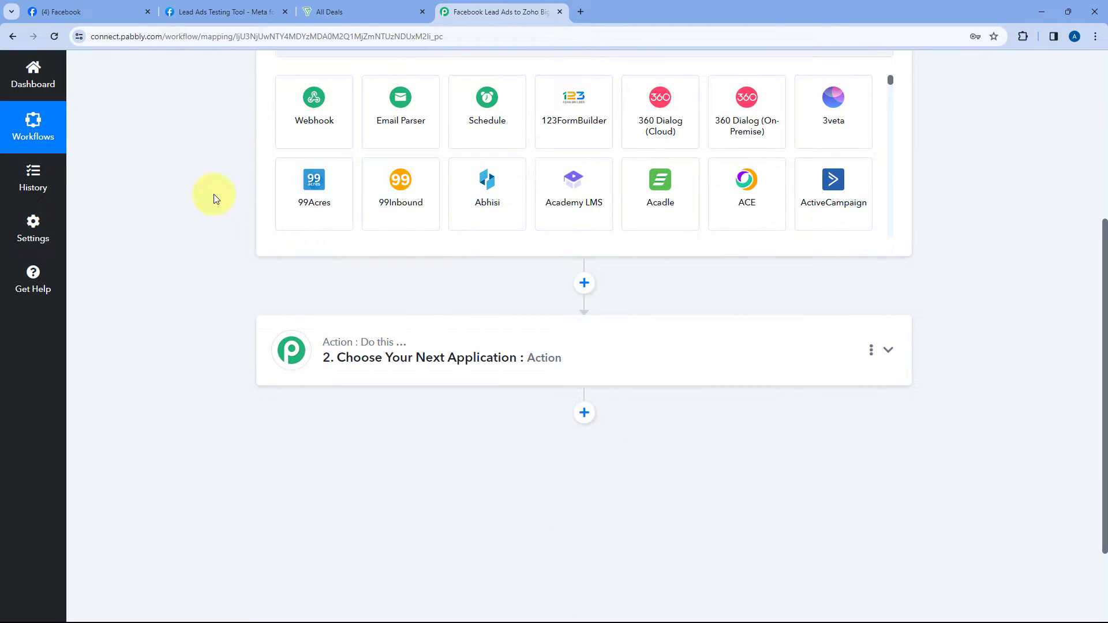
left_click(341, 9)
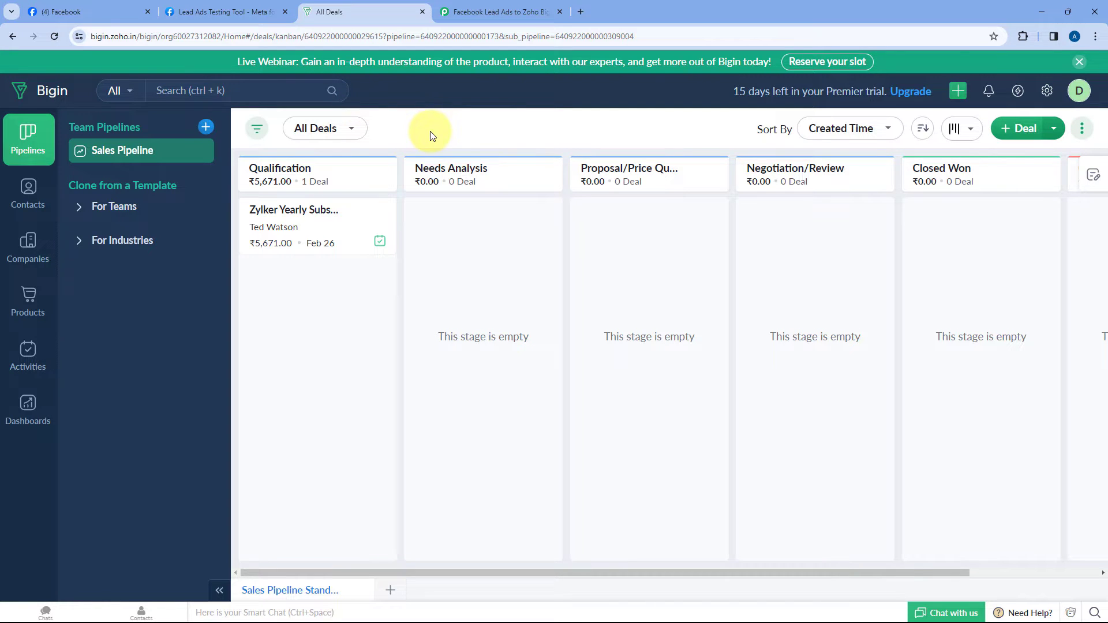
left_click(501, 11)
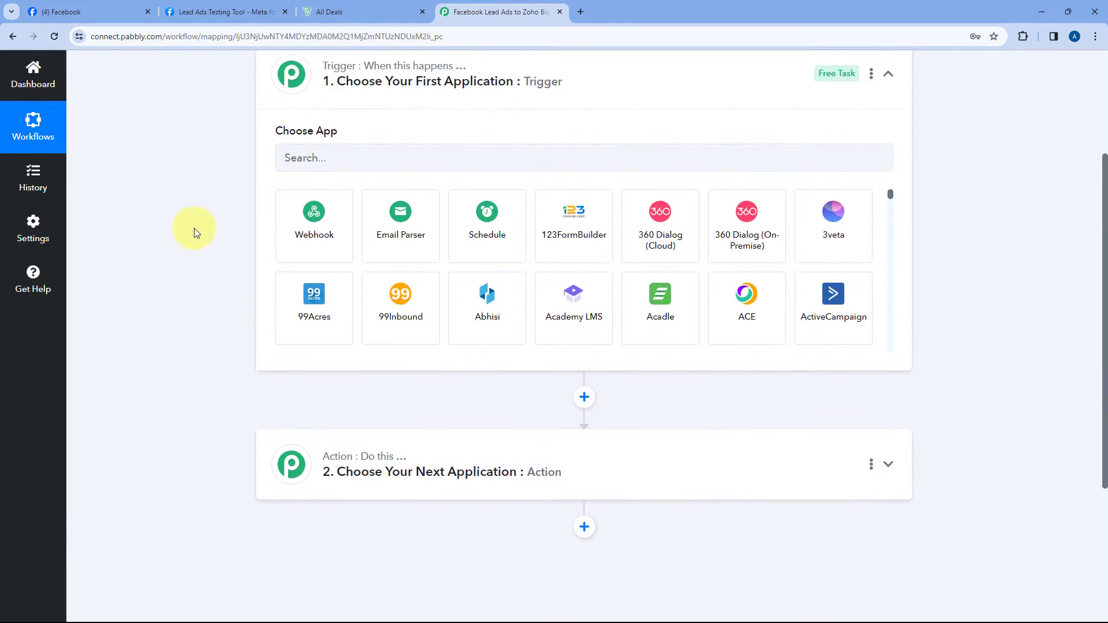
scroll(194, 228, "up", 1)
Step: Search 'Face' and set Facebook Lead Ads with event New Lead (Instant) as the trigger
left_click(311, 212)
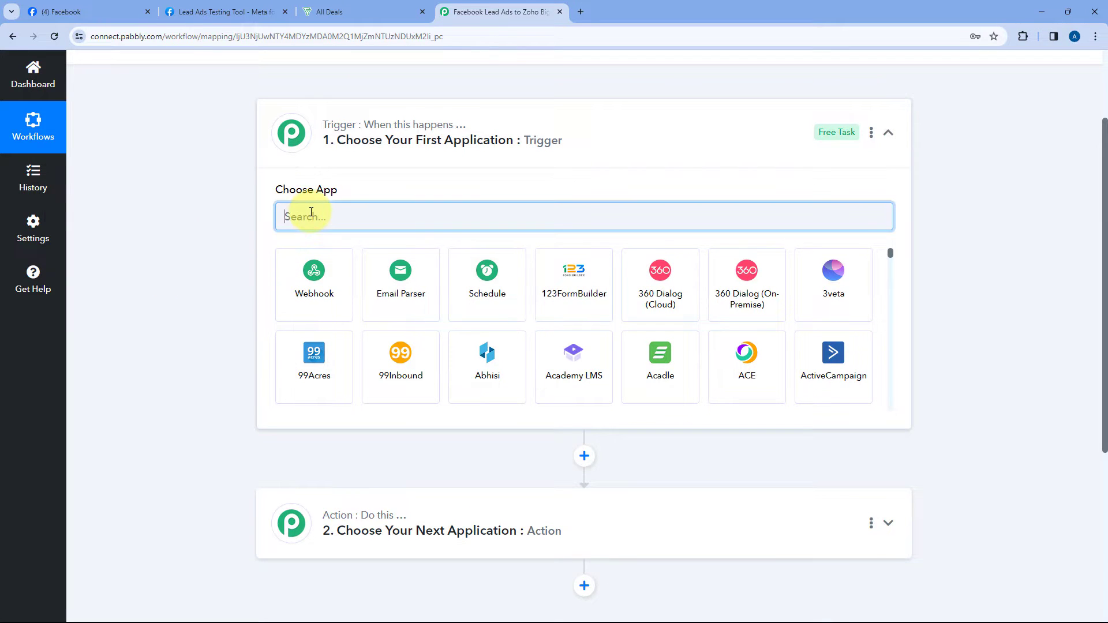
type("Facebook")
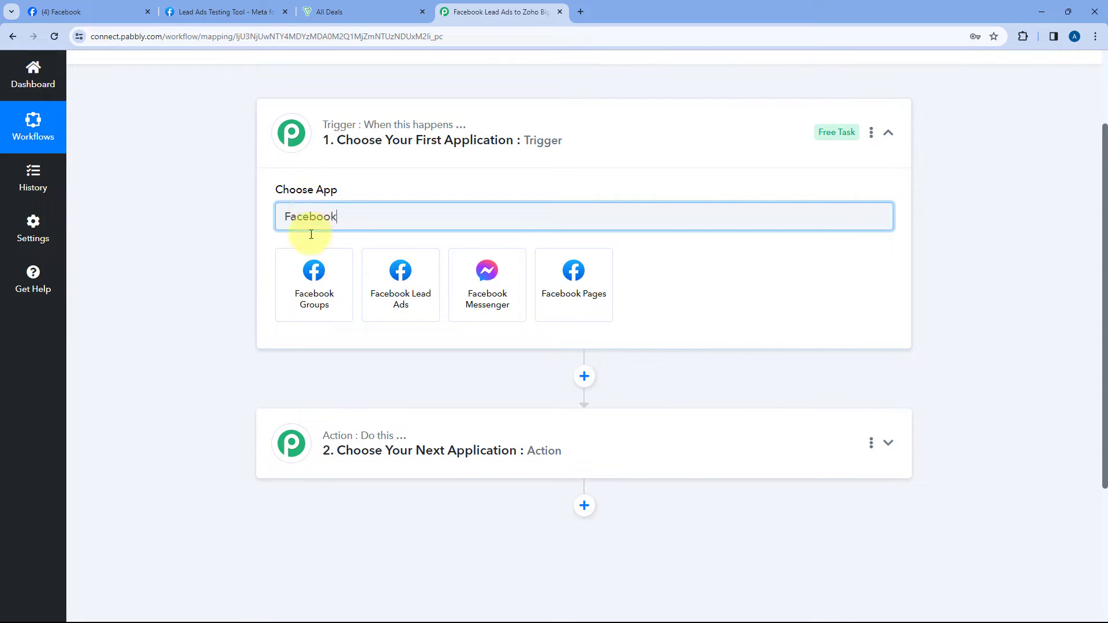
left_click(397, 276)
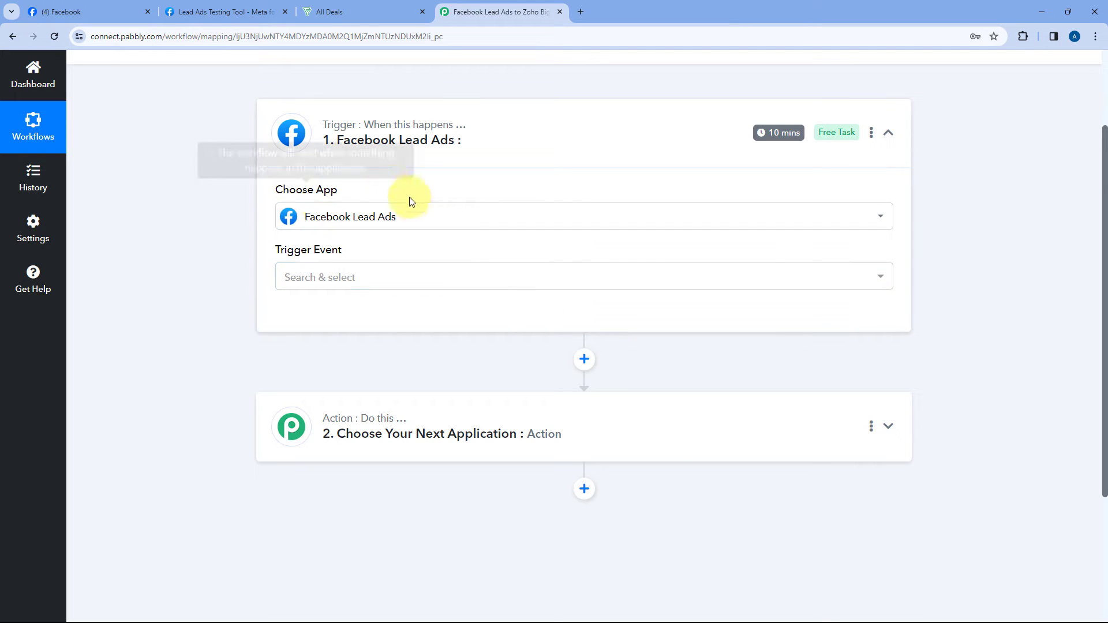
scroll(421, 185, "down", 1)
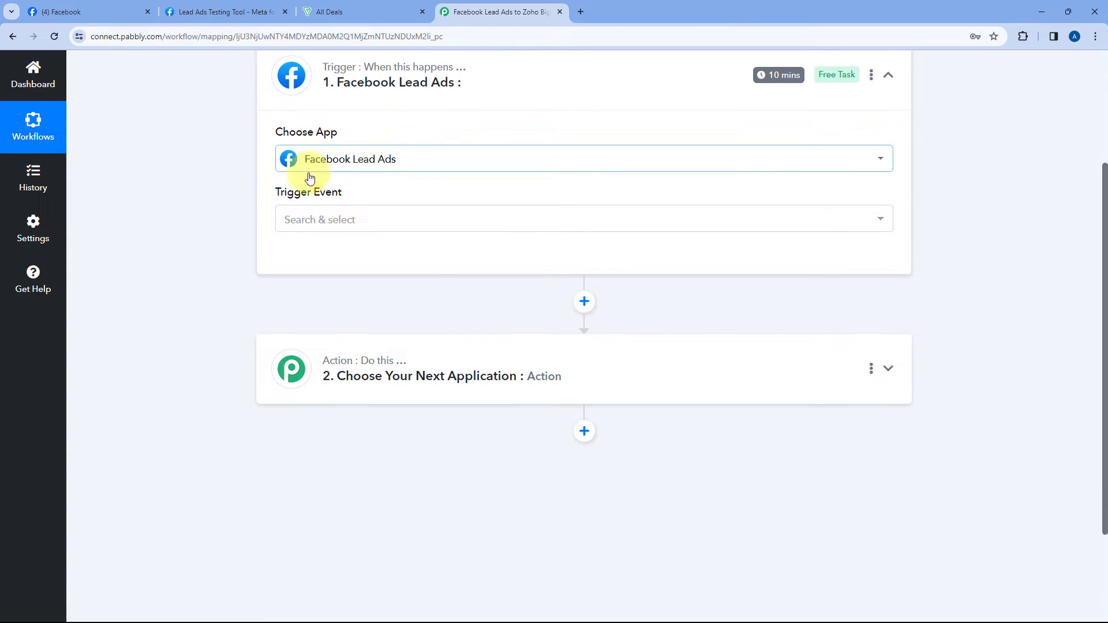
left_click(380, 220)
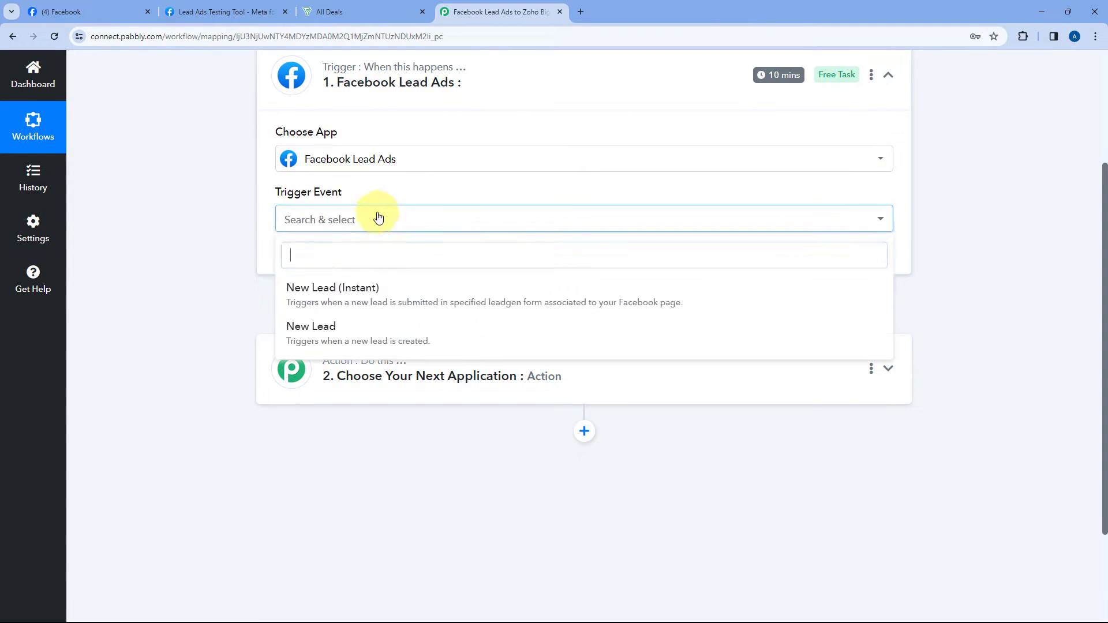
left_click(389, 290)
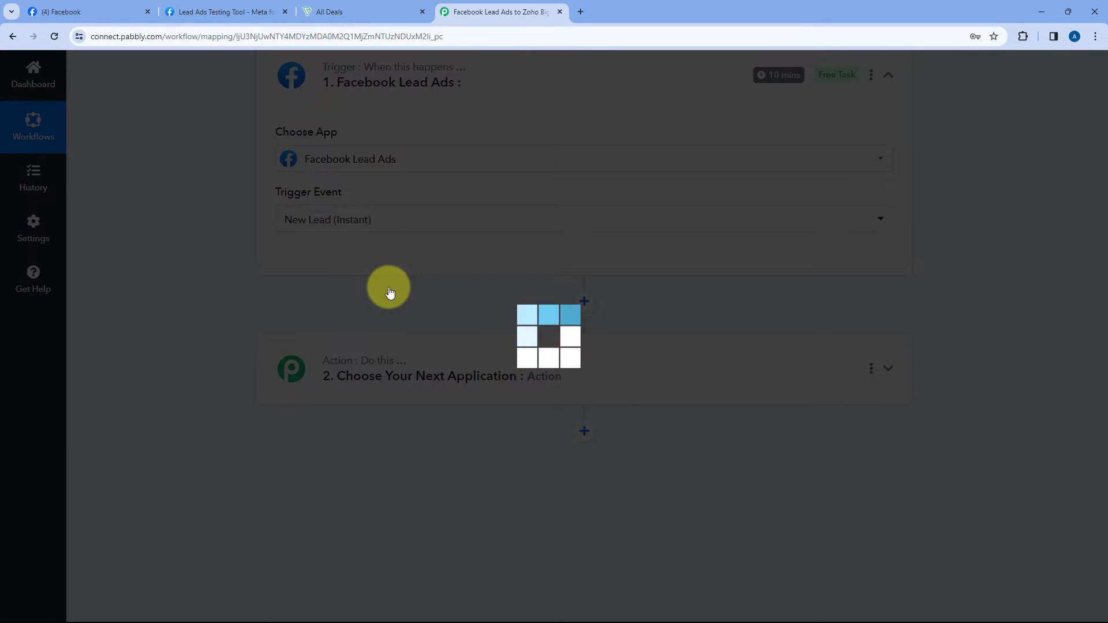
scroll(389, 290, "up", 1)
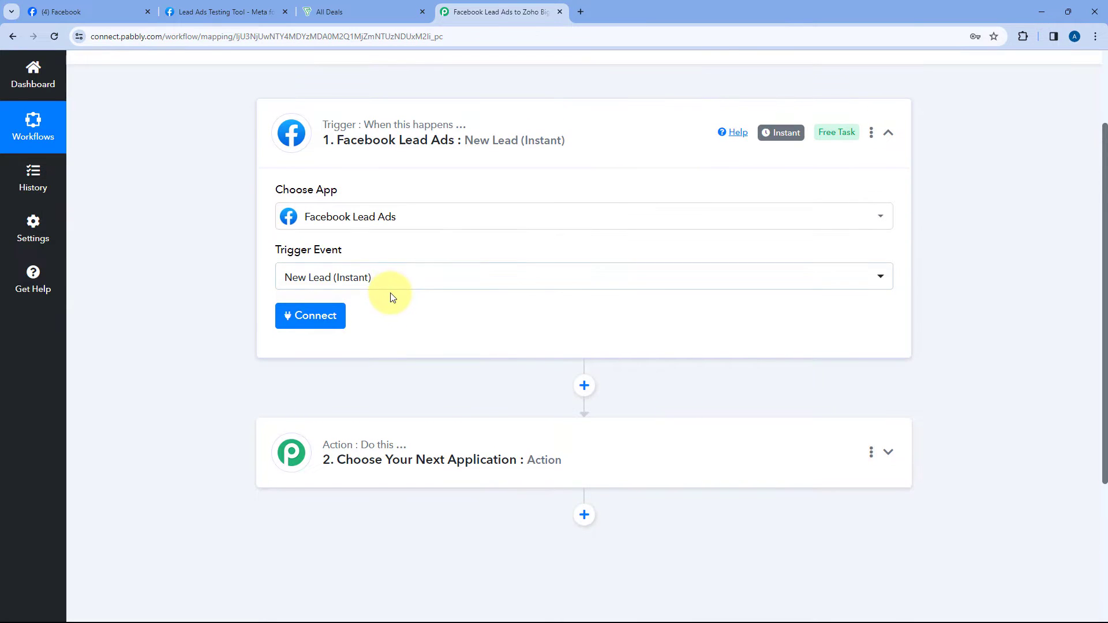
Step: Add and authorize a new Facebook Lead Ads connection for the trigger
left_click(315, 323)
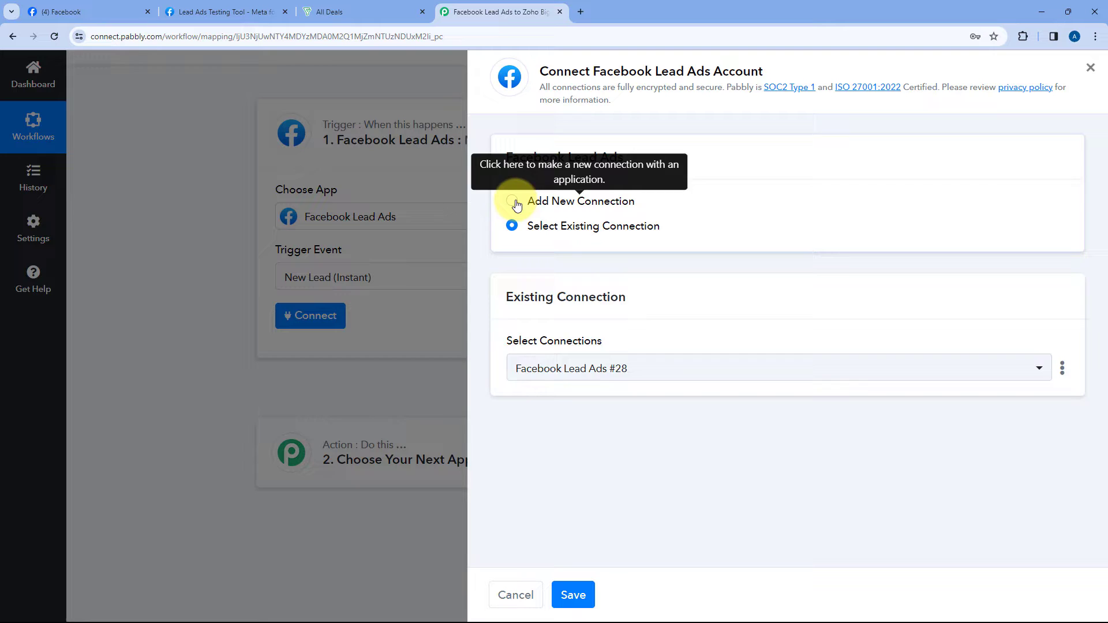
left_click(512, 201)
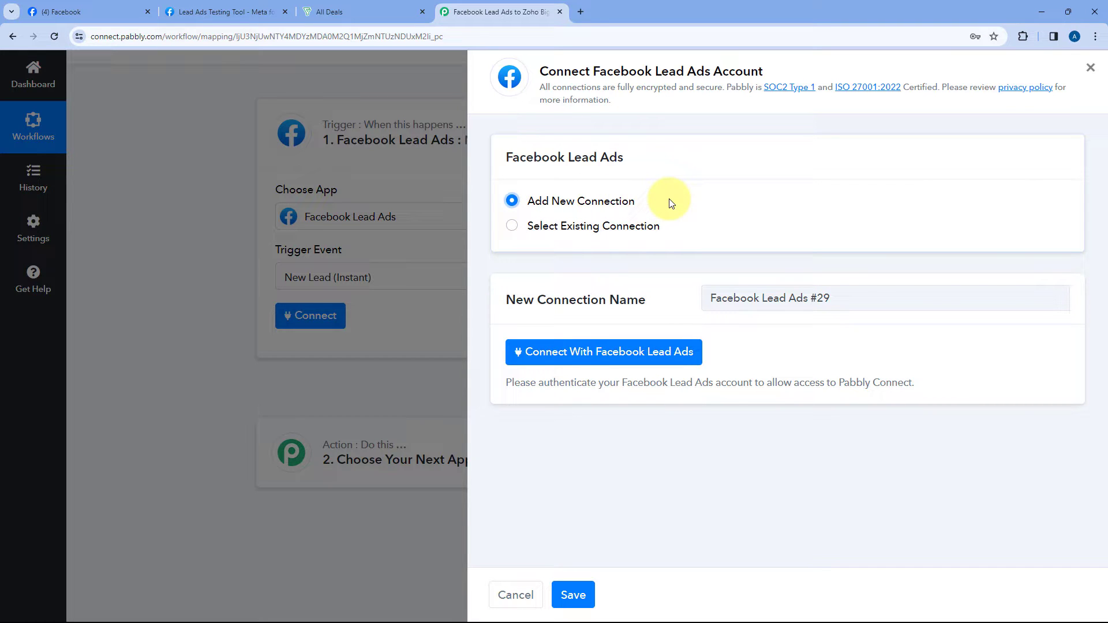
left_click(598, 358)
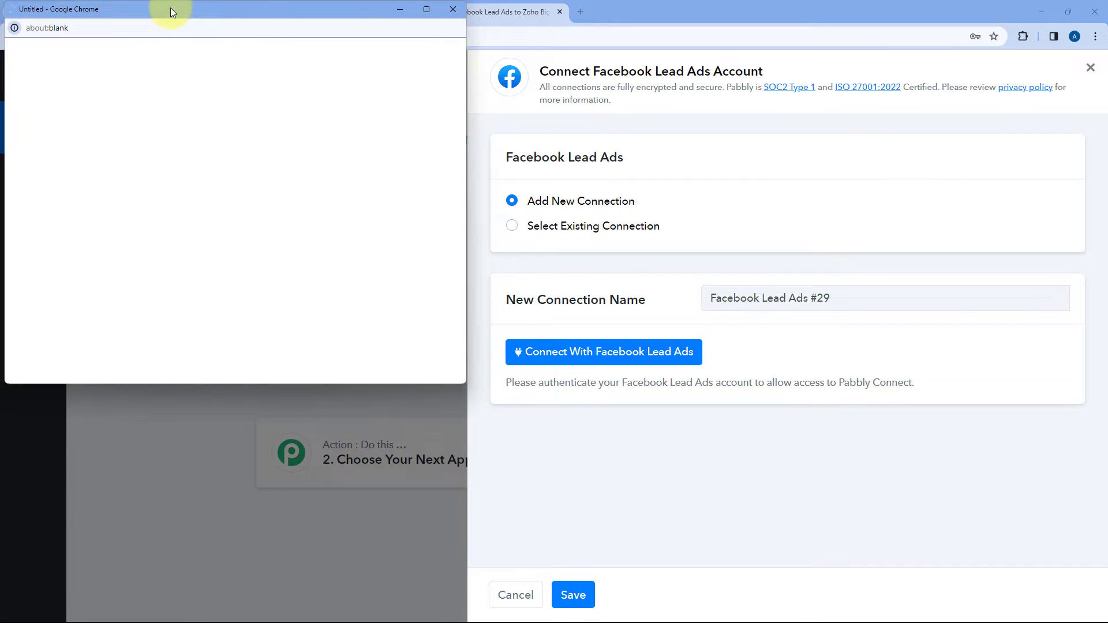
left_click(110, 11)
left_click(497, 11)
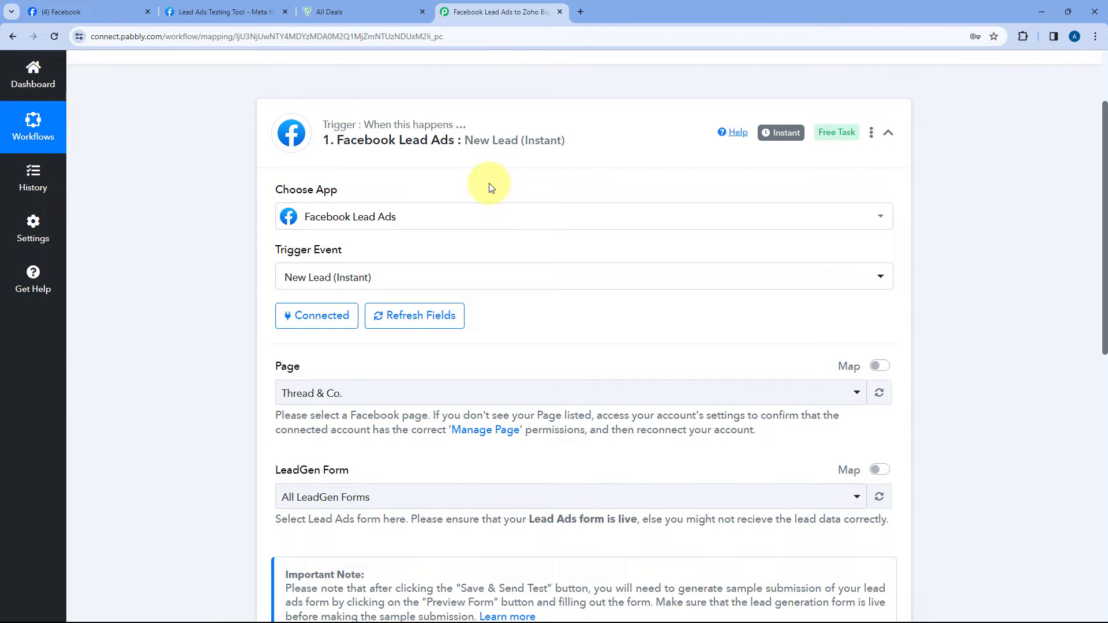
Step: Browse the trigger's Facebook page list and confirm the business page's name on Facebook
scroll(489, 188, "down", 3)
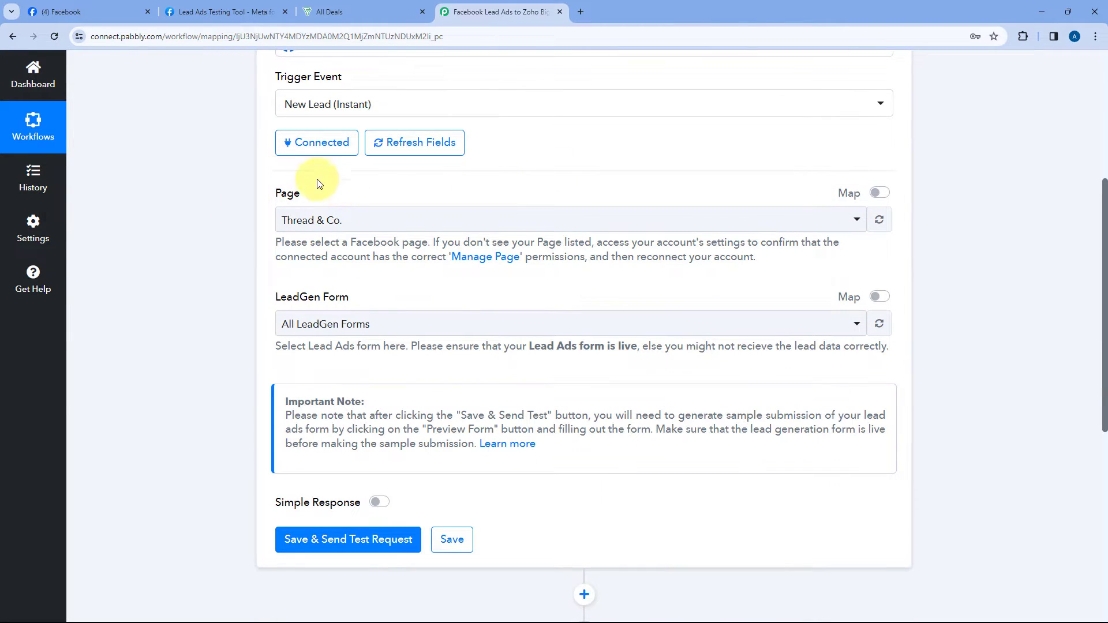
left_click(412, 220)
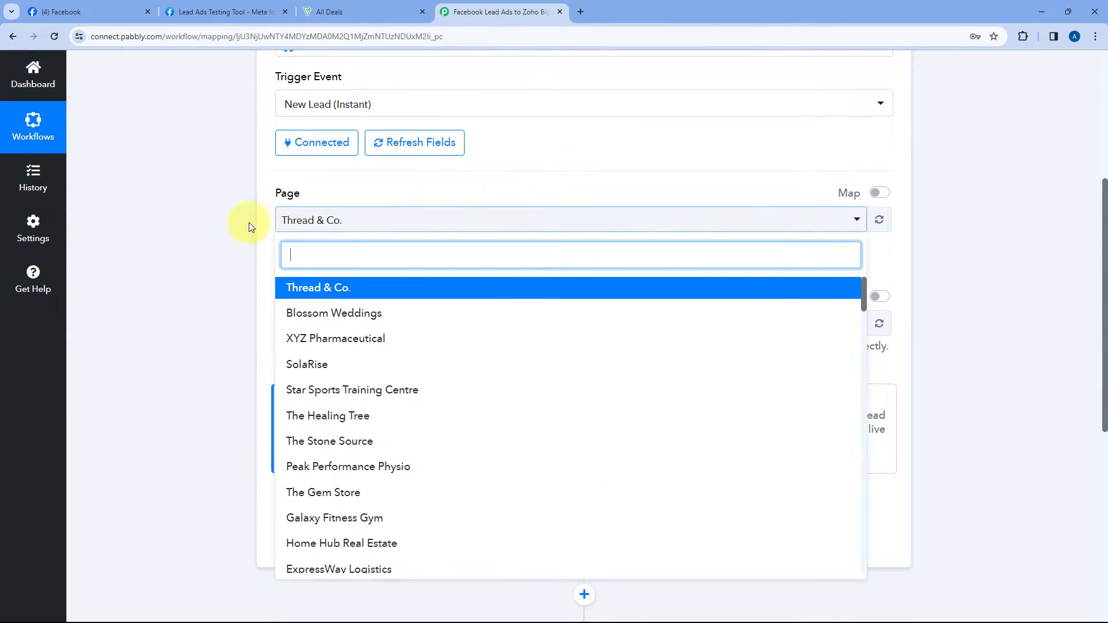
scroll(265, 217, "down", 2)
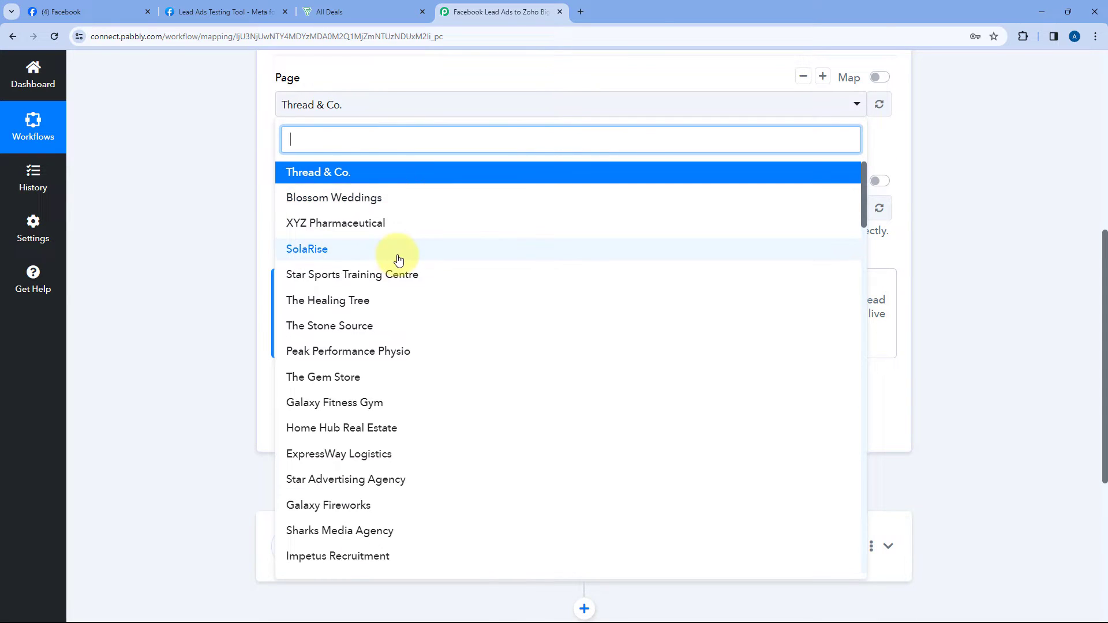
scroll(398, 257, "down", 5)
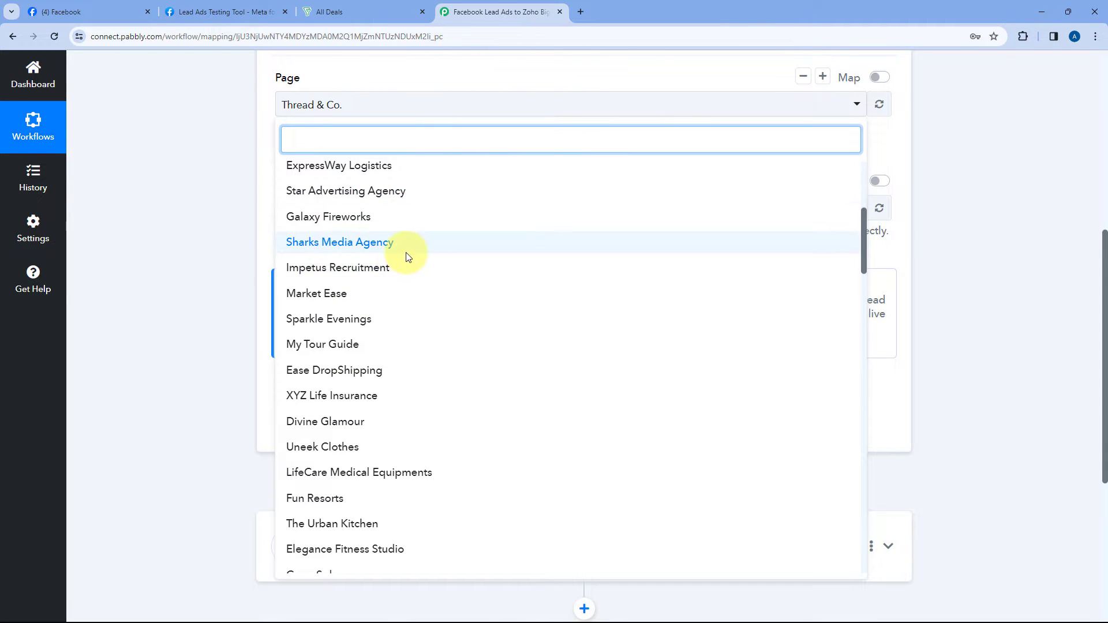
scroll(407, 256, "down", 2)
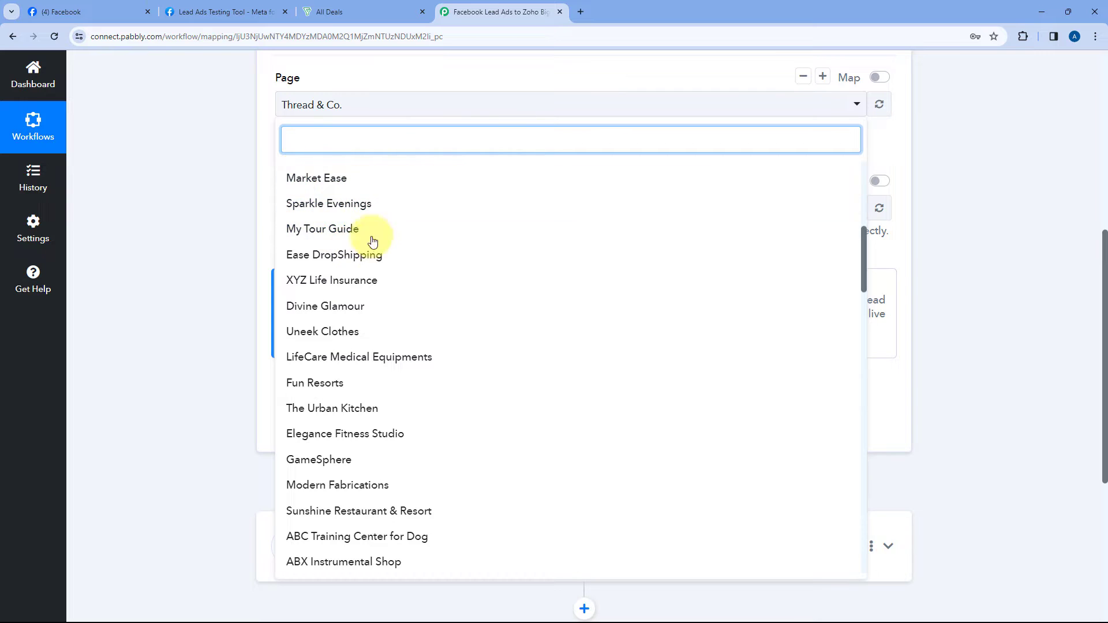
left_click(104, 11)
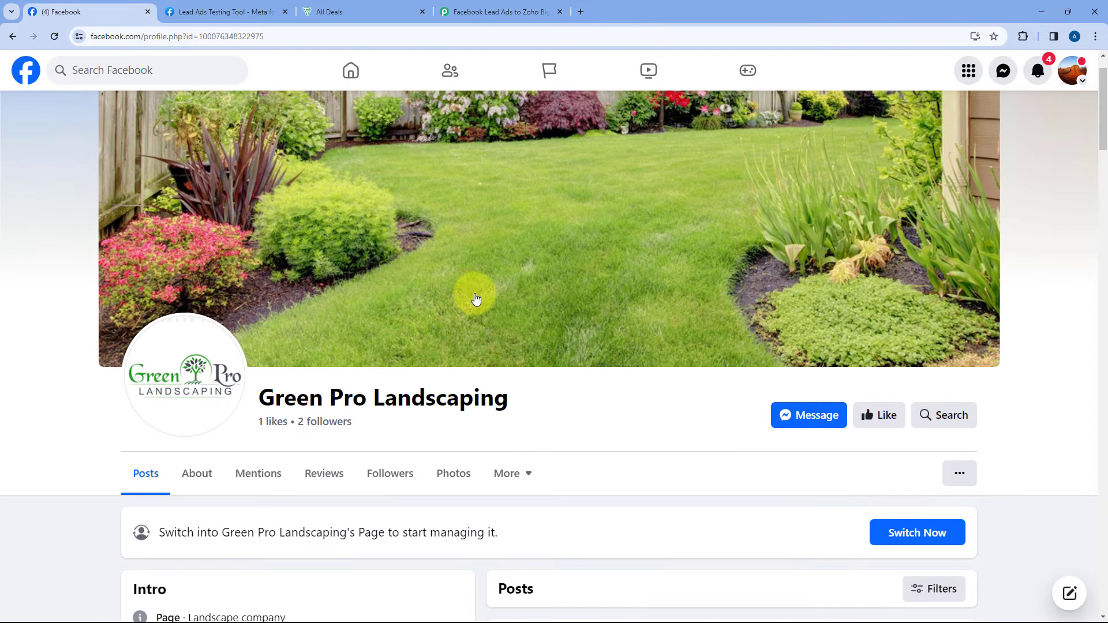
scroll(496, 303, "down", 1)
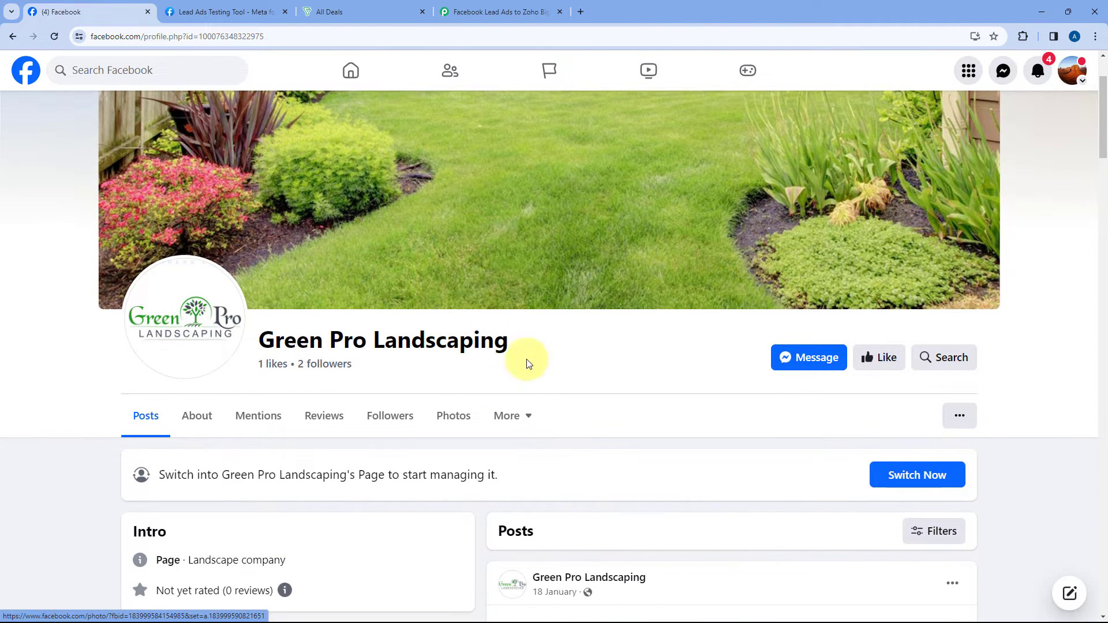
left_click(456, 12)
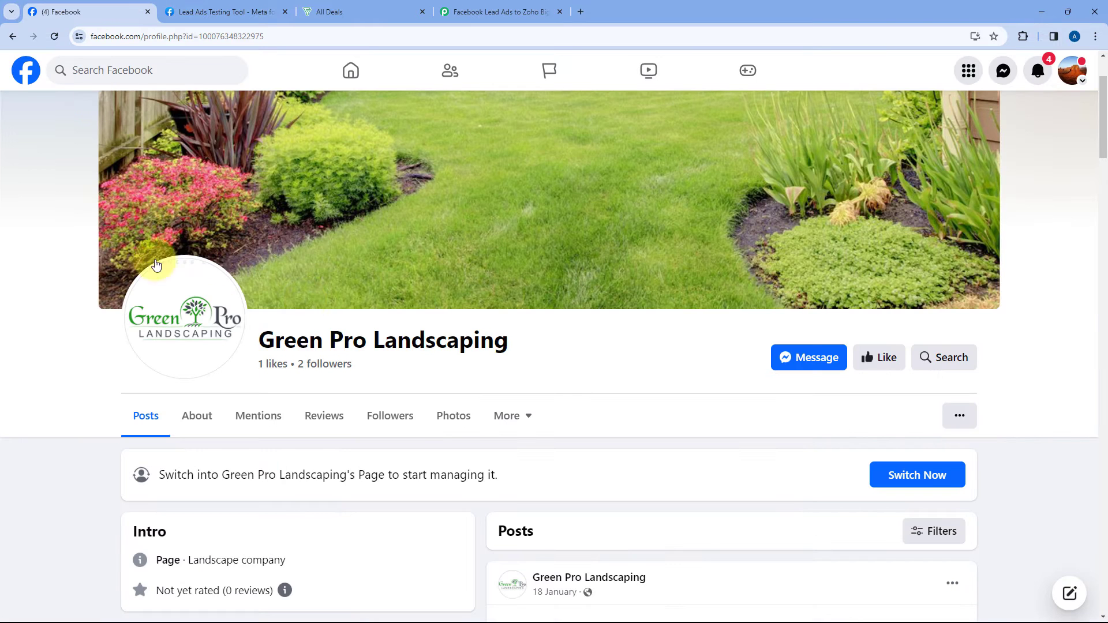
left_click(81, 12)
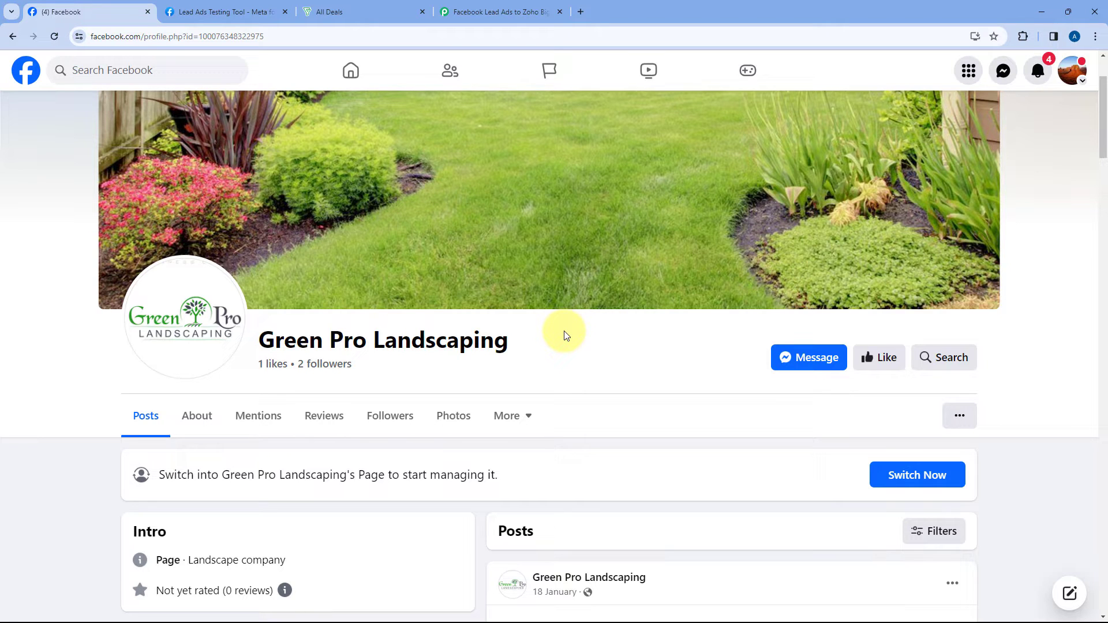
left_click(394, 11)
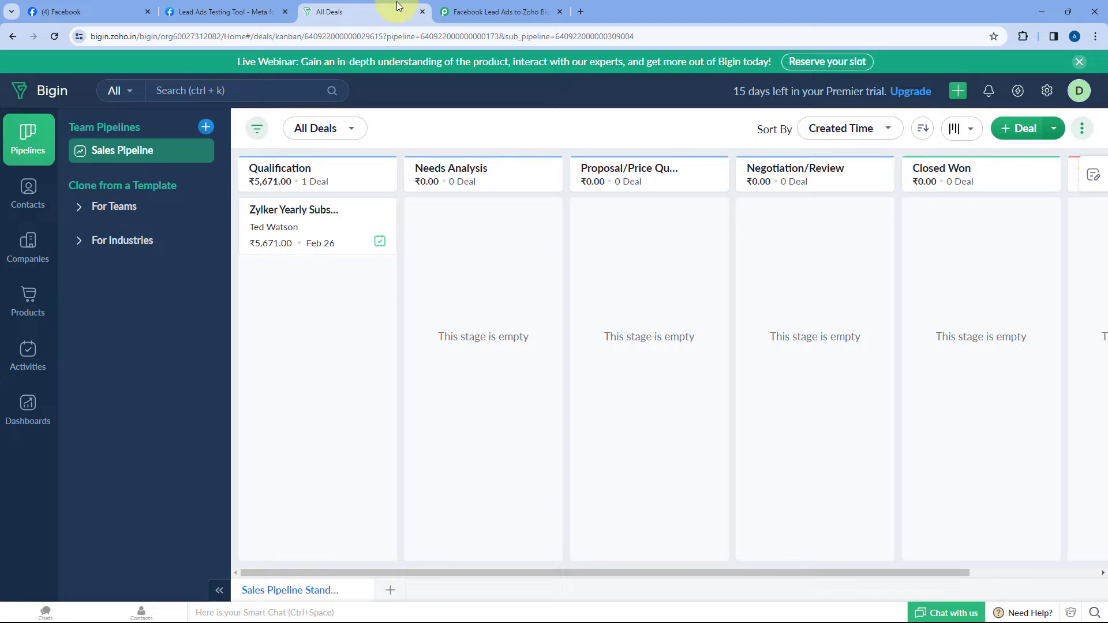
left_click(462, 10)
Step: Search 'Gr' and choose Green Pro Landscaping as the trigger's page
type("Gr")
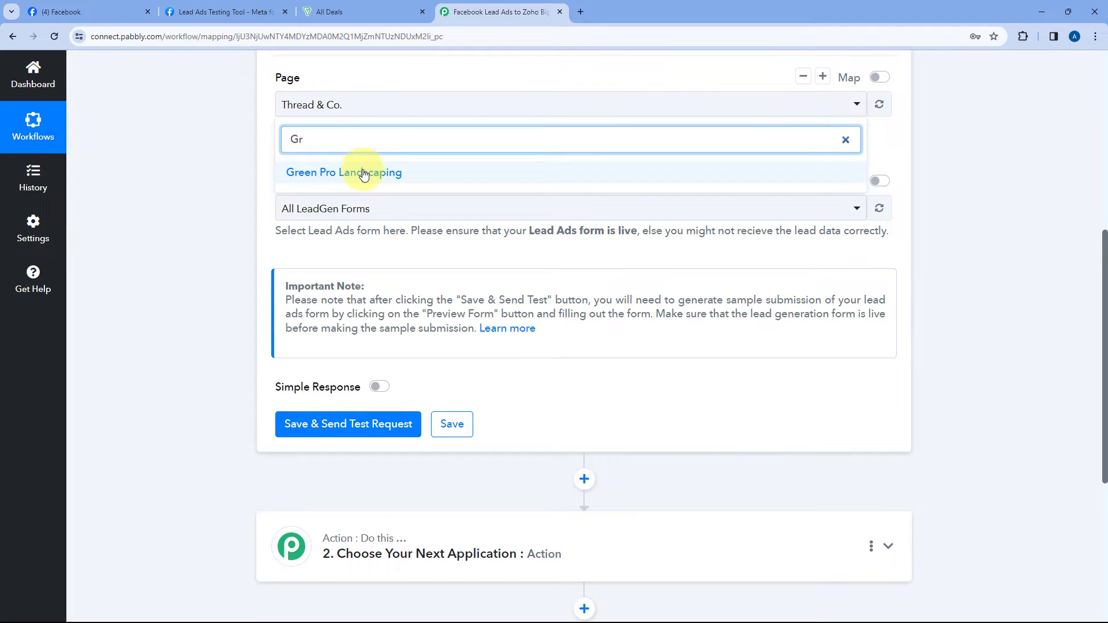
left_click(364, 173)
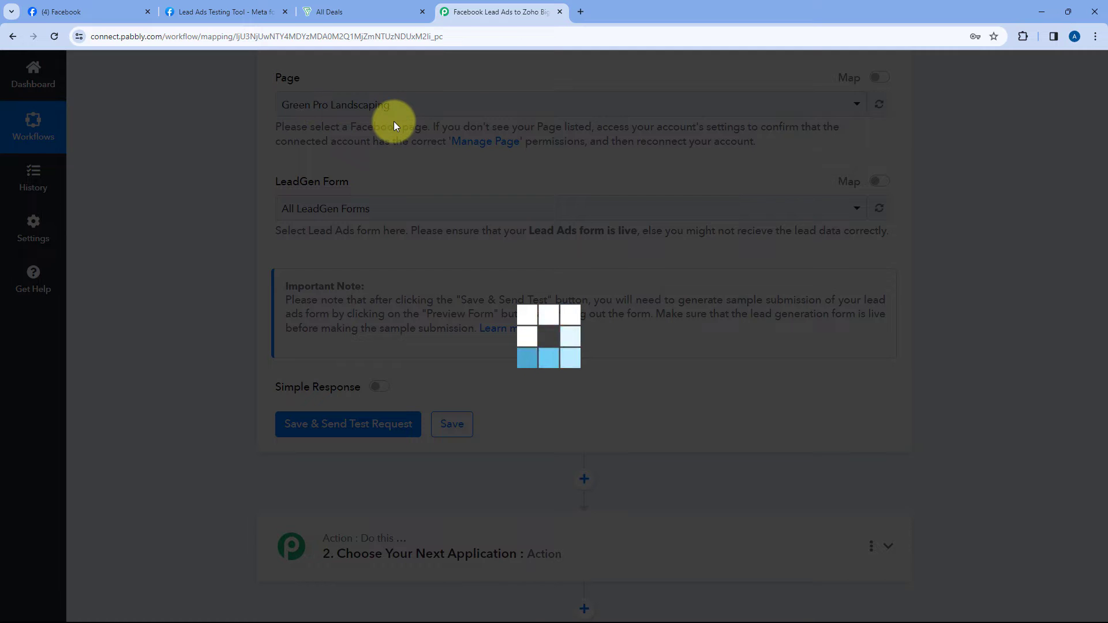
scroll(340, 167, "up", 1)
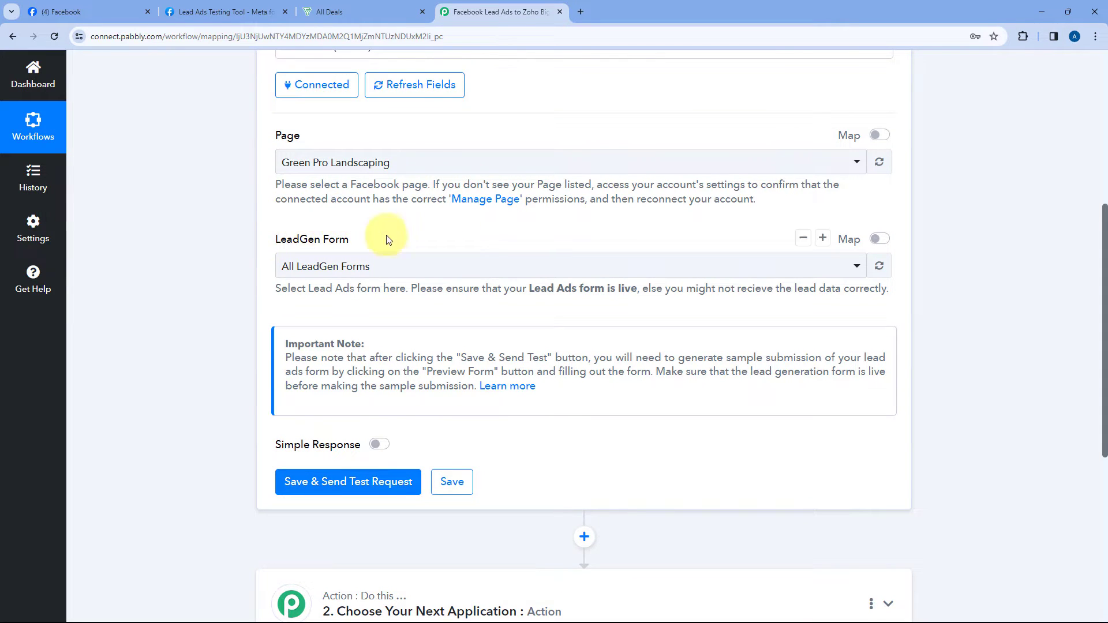
left_click(483, 268)
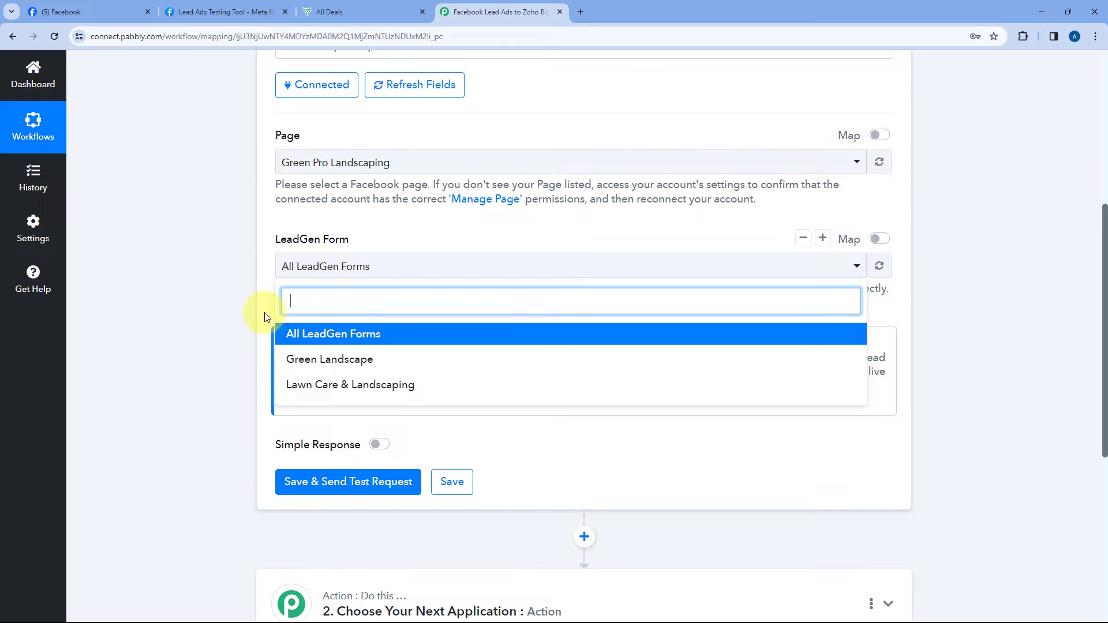
Step: Review the Green Pro Landscaping Facebook page and Bigin deals board before choosing a form
left_click(87, 12)
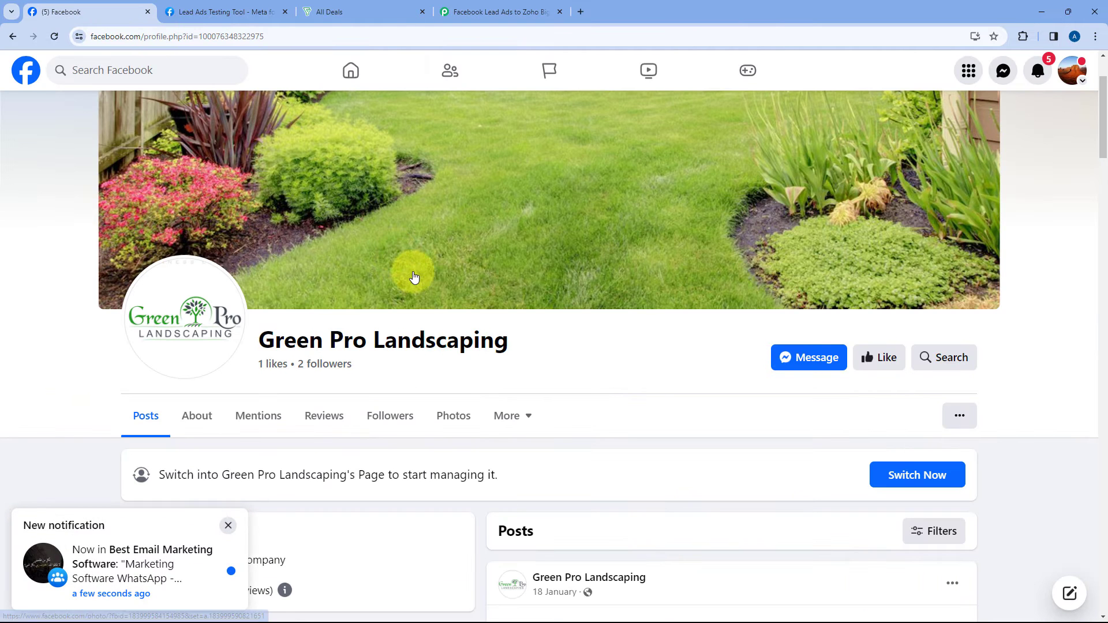
left_click(460, 5)
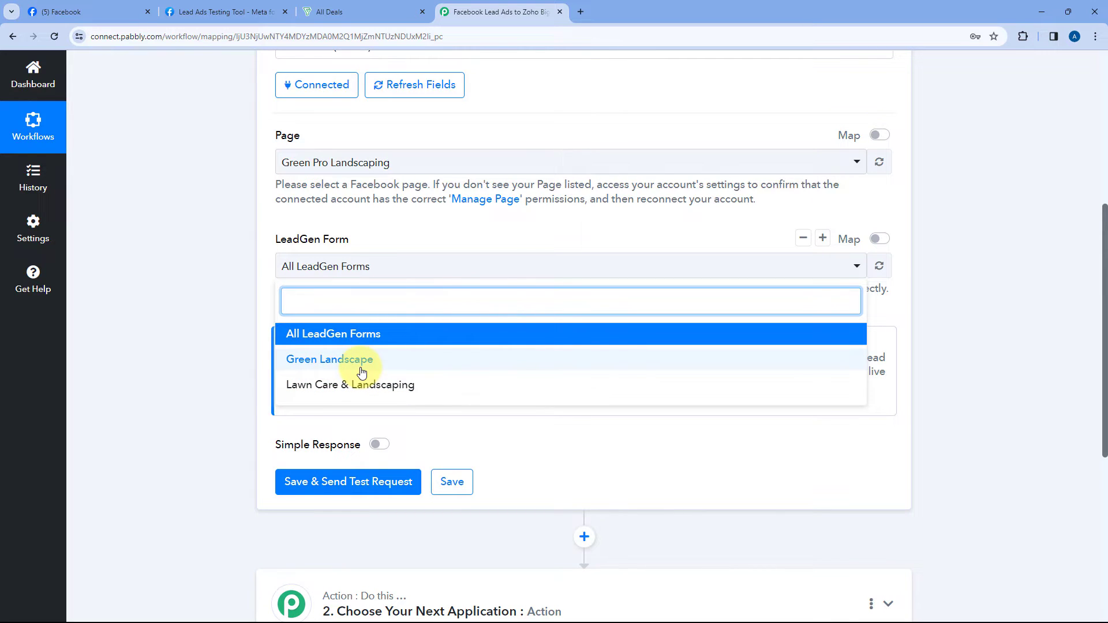
left_click(378, 11)
left_click(488, 12)
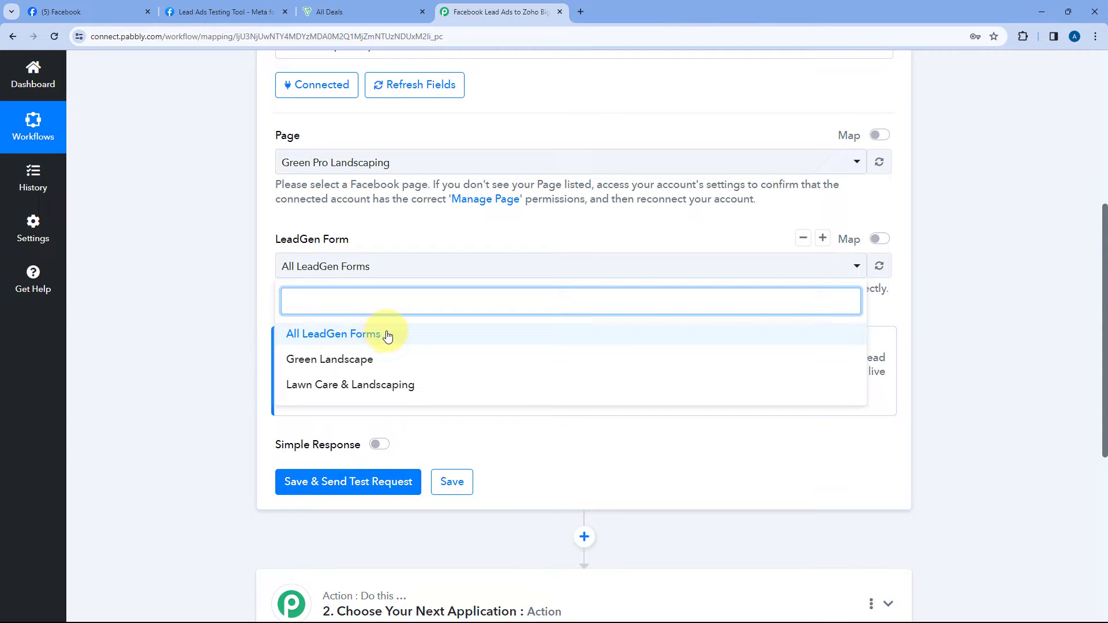
Step: Keep All LeadGen Forms, then save the trigger and send a test request
left_click(387, 336)
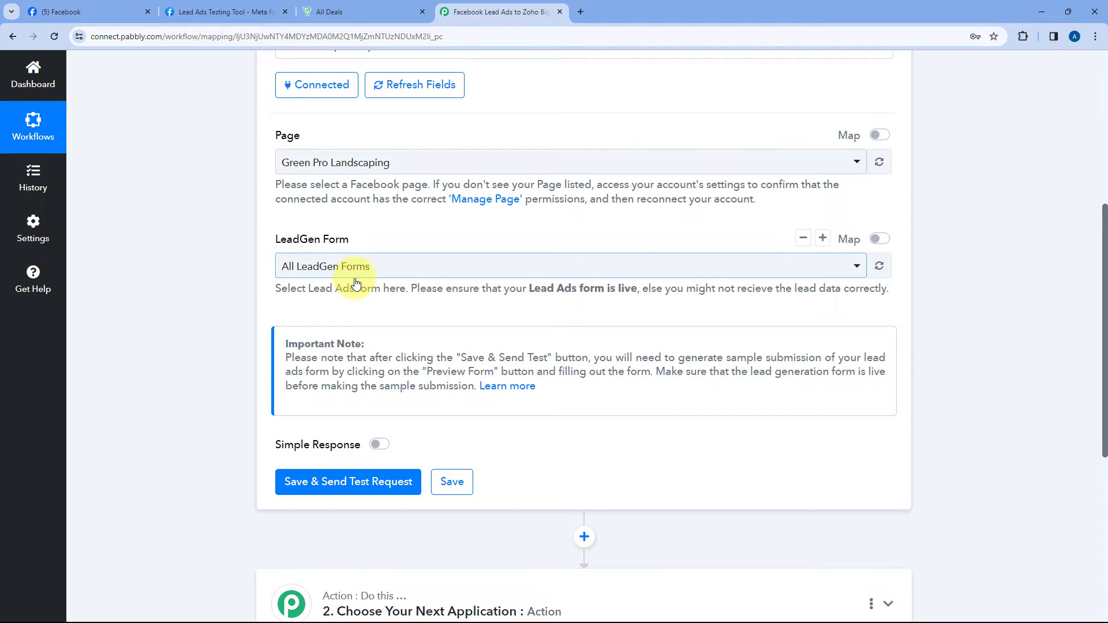
left_click(209, 285)
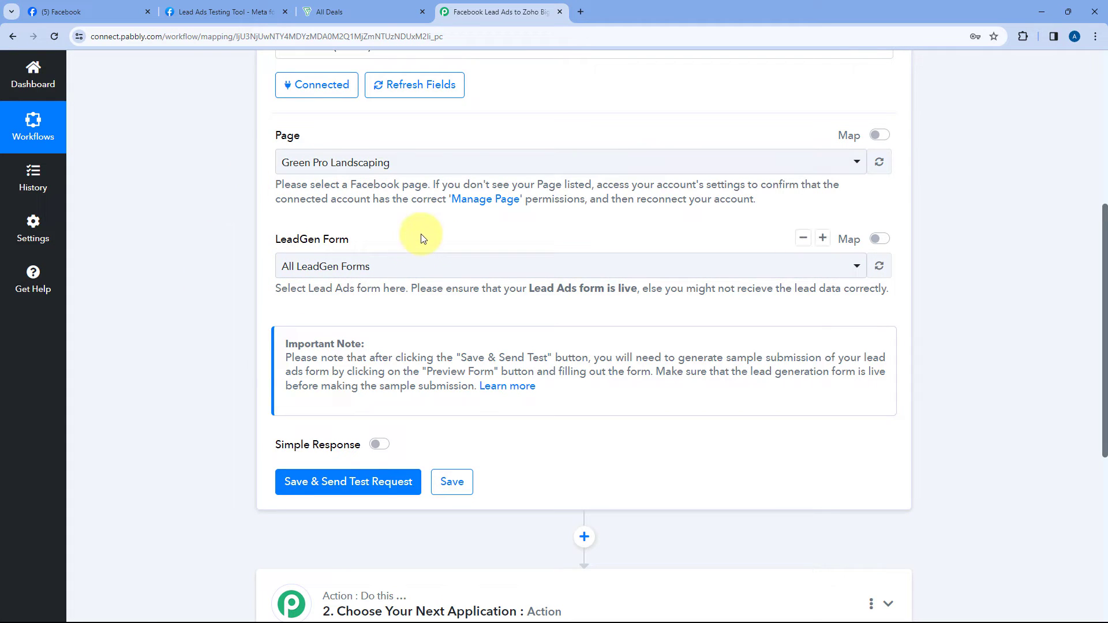
scroll(422, 239, "down", 4)
left_click(351, 254)
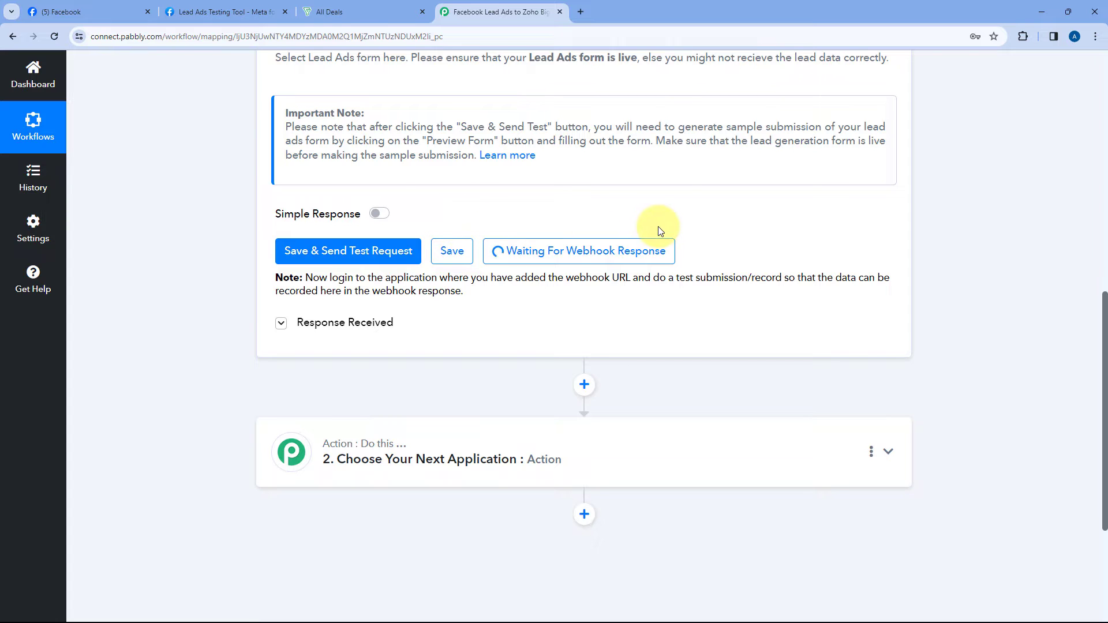
scroll(658, 228, "up", 5)
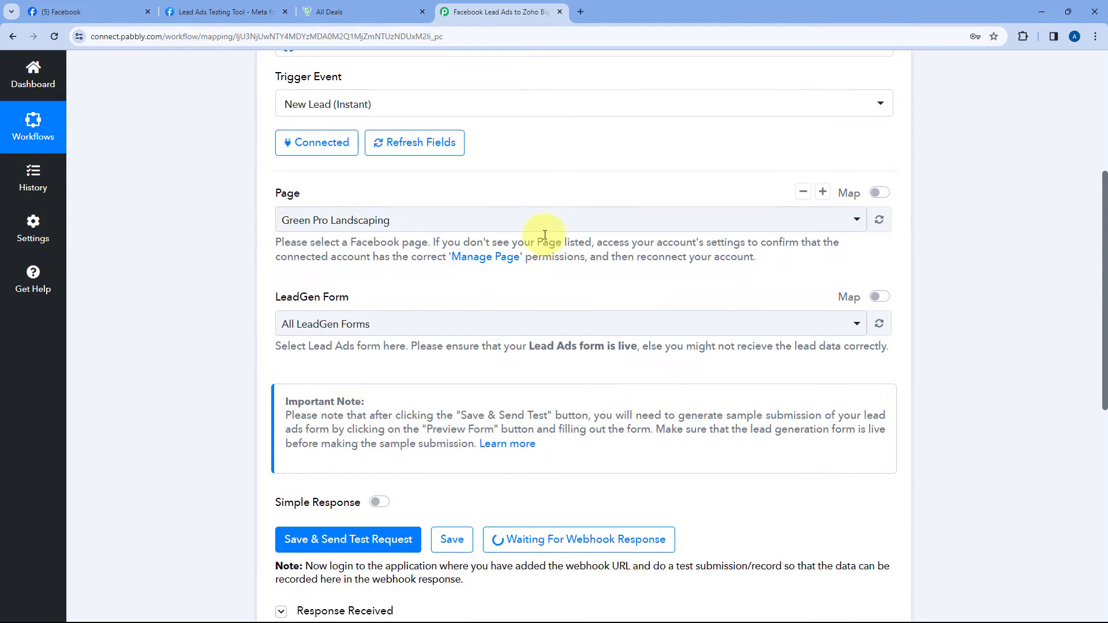
scroll(520, 219, "up", 4)
scroll(519, 346, "down", 1)
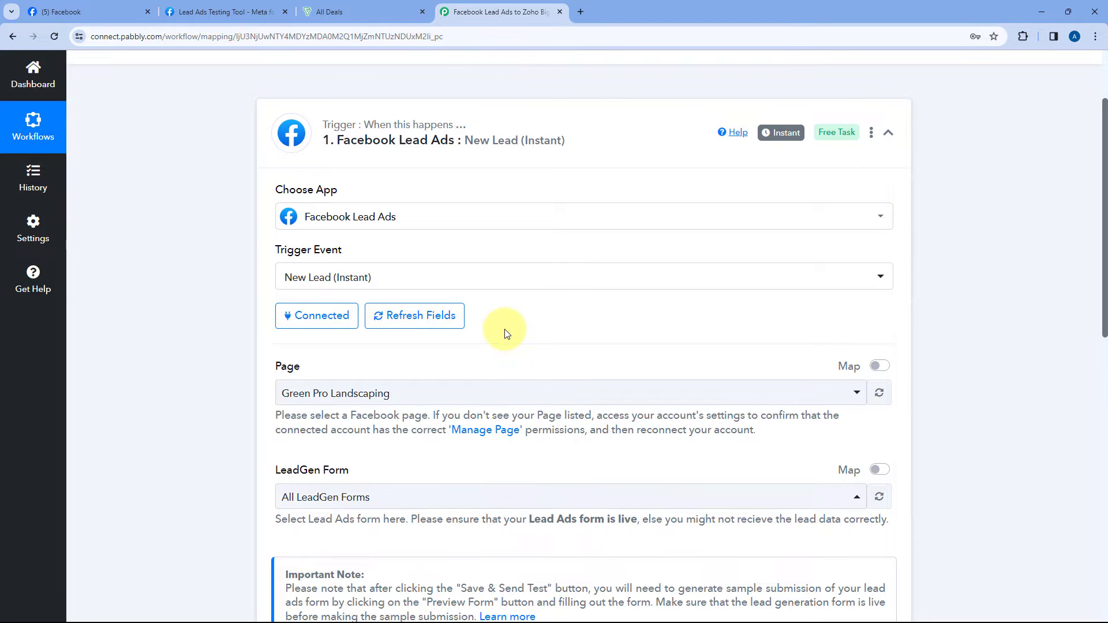
scroll(507, 323, "down", 4)
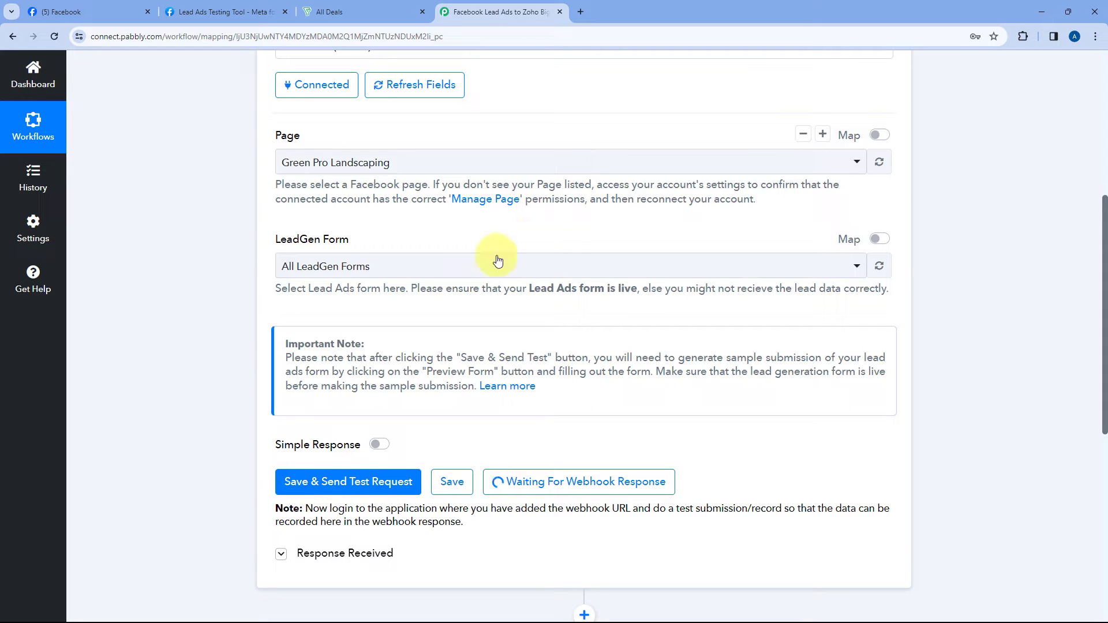
Step: Switch to the Meta Lead Ads Testing Tool and close its find-in-page search bar
left_click(227, 12)
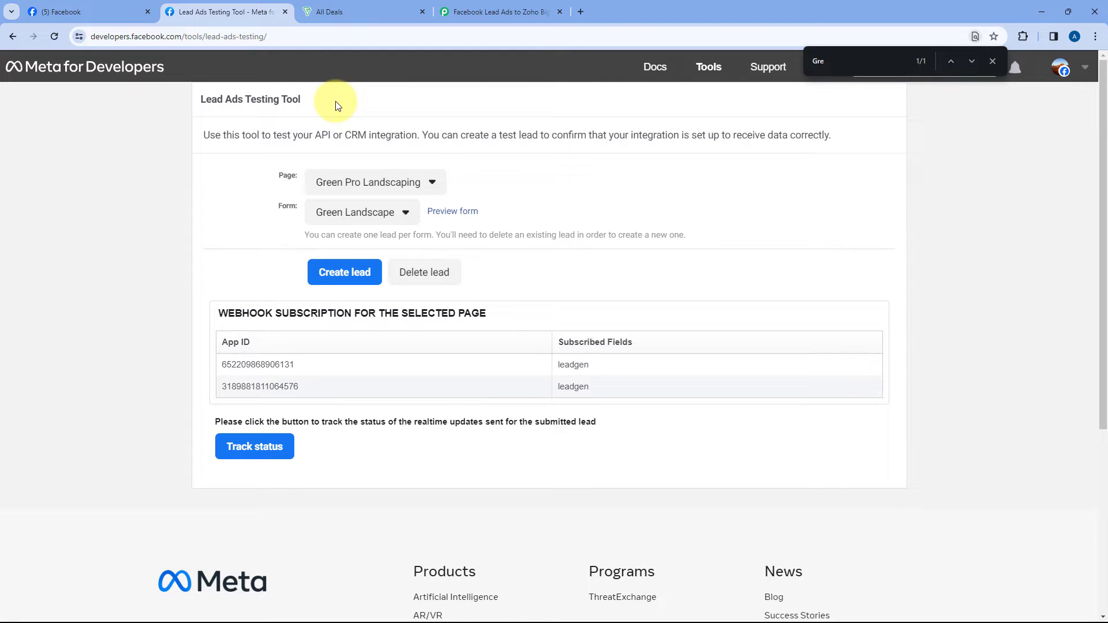
left_click(993, 61)
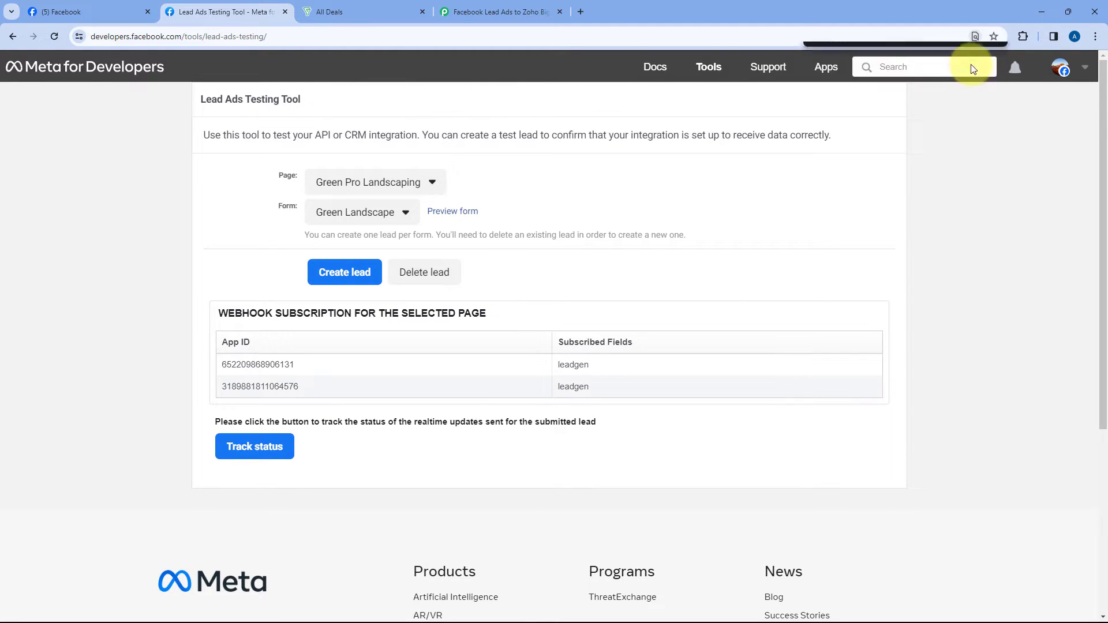
left_click(484, 8)
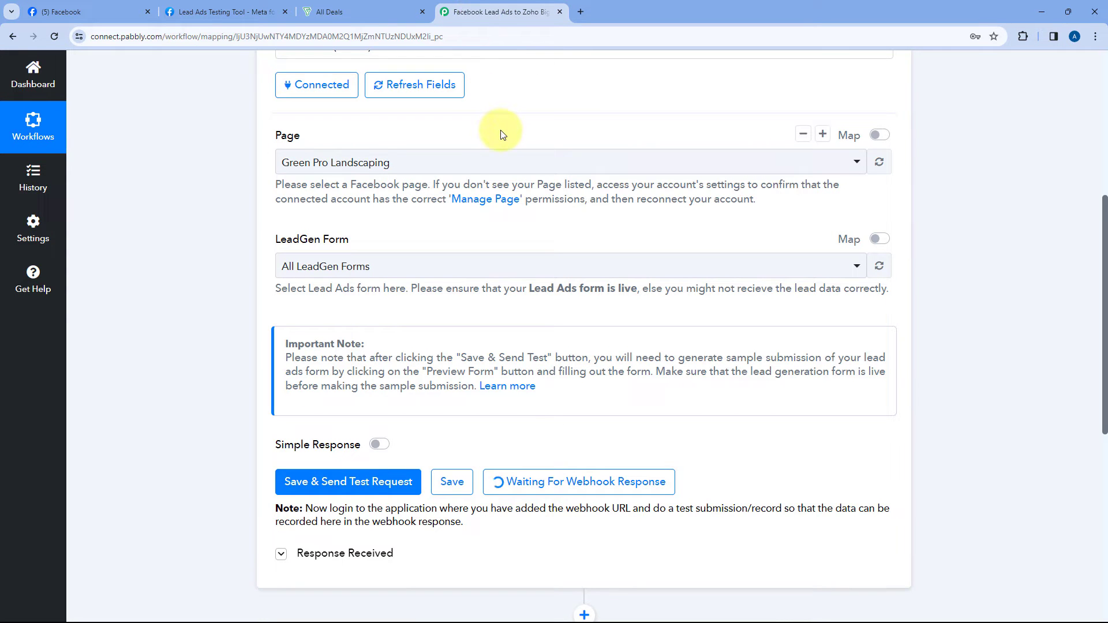
left_click(231, 12)
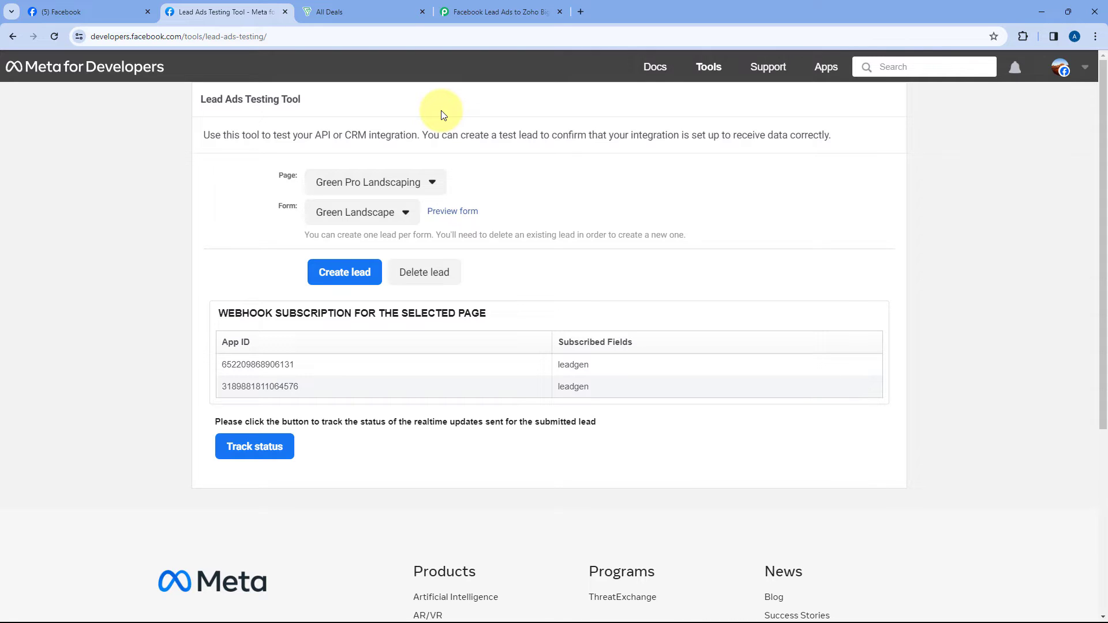
Step: Select page Green Pro Landscaping and form Green Landscape for the test lead
left_click(432, 185)
left_click(432, 183)
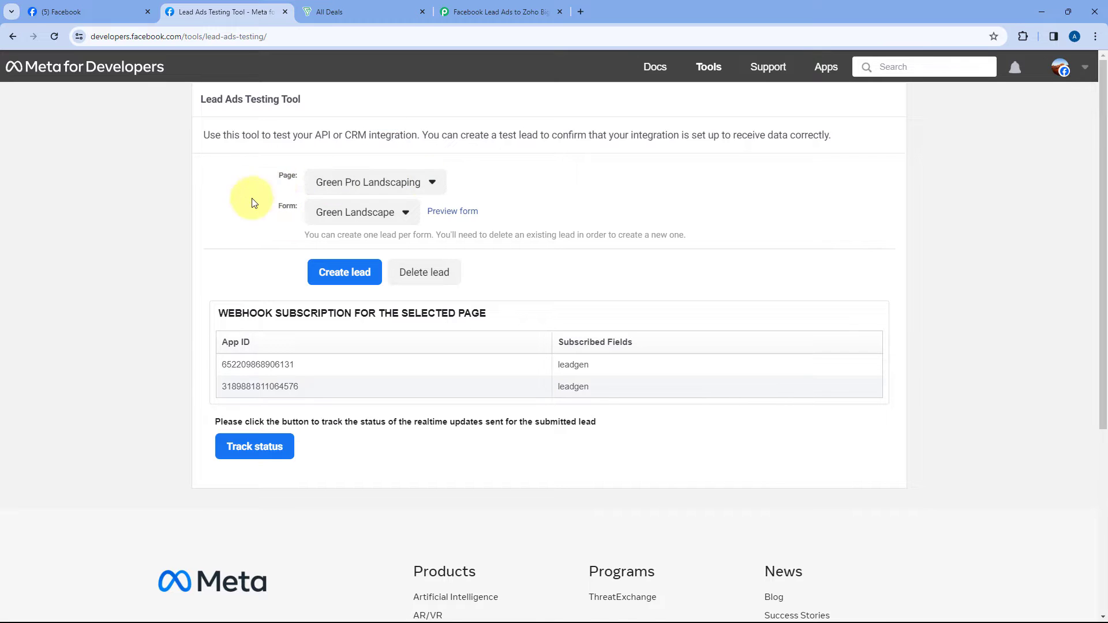
left_click(402, 212)
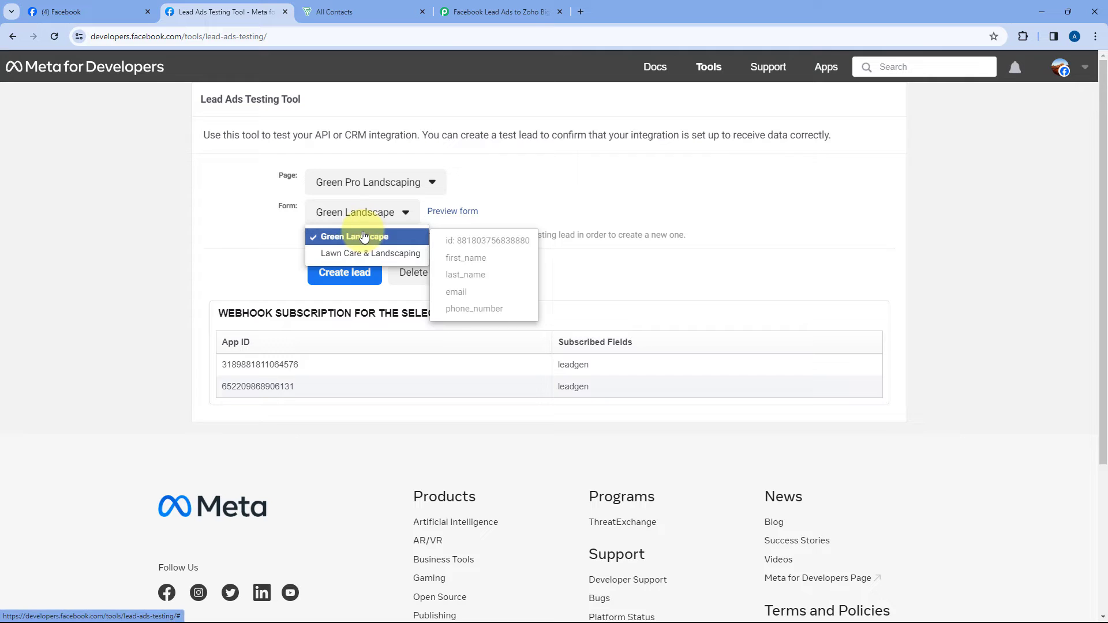
mouse_move(374, 241)
left_click(404, 239)
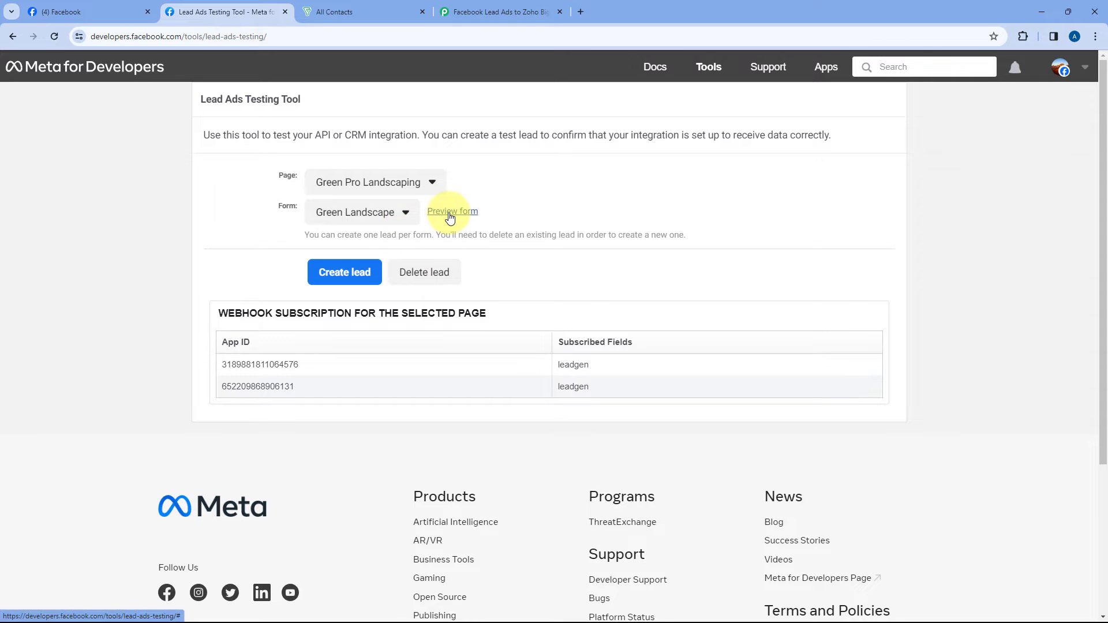
Step: Preview the Green Landscape form and fill in a sample first name, last name, e-mail and phone number
left_click(450, 213)
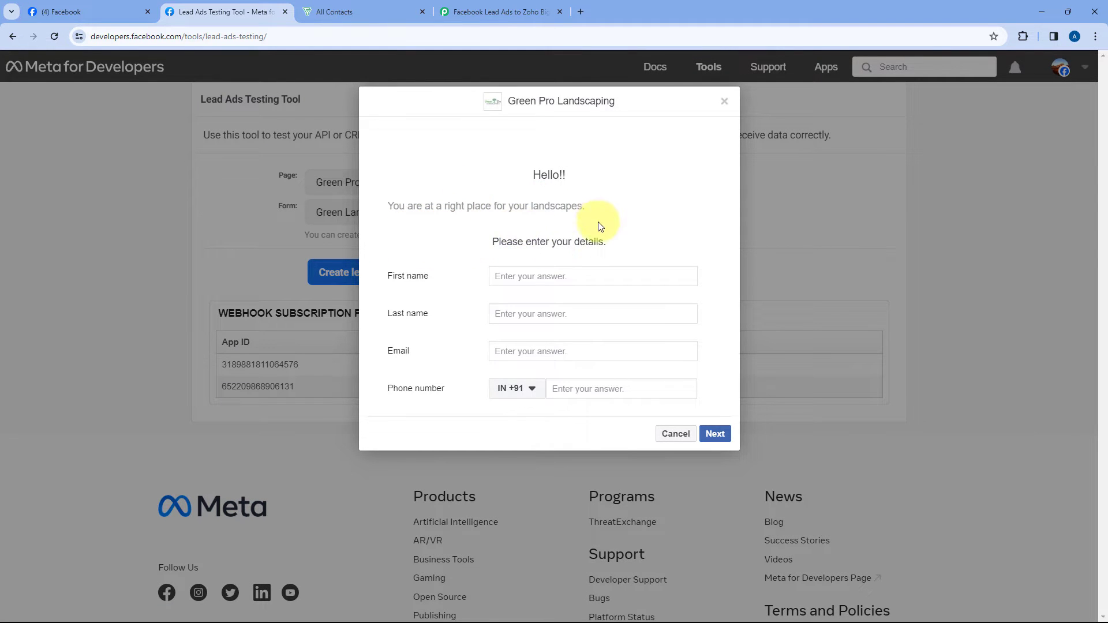
left_click(525, 276)
type("Demo")
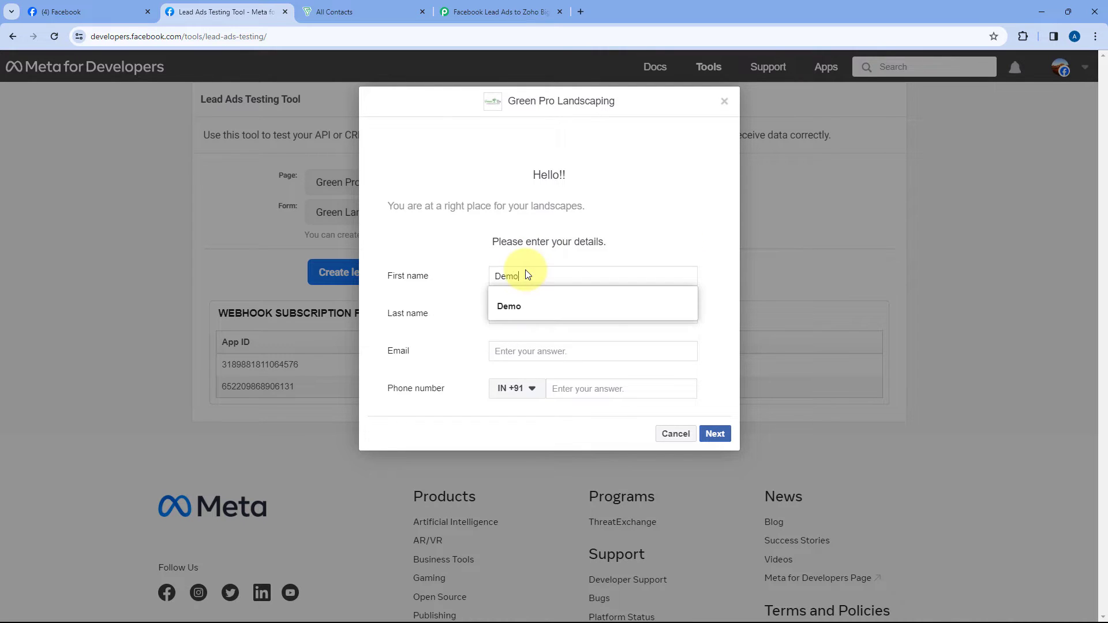
key("Tab")
type("Test")
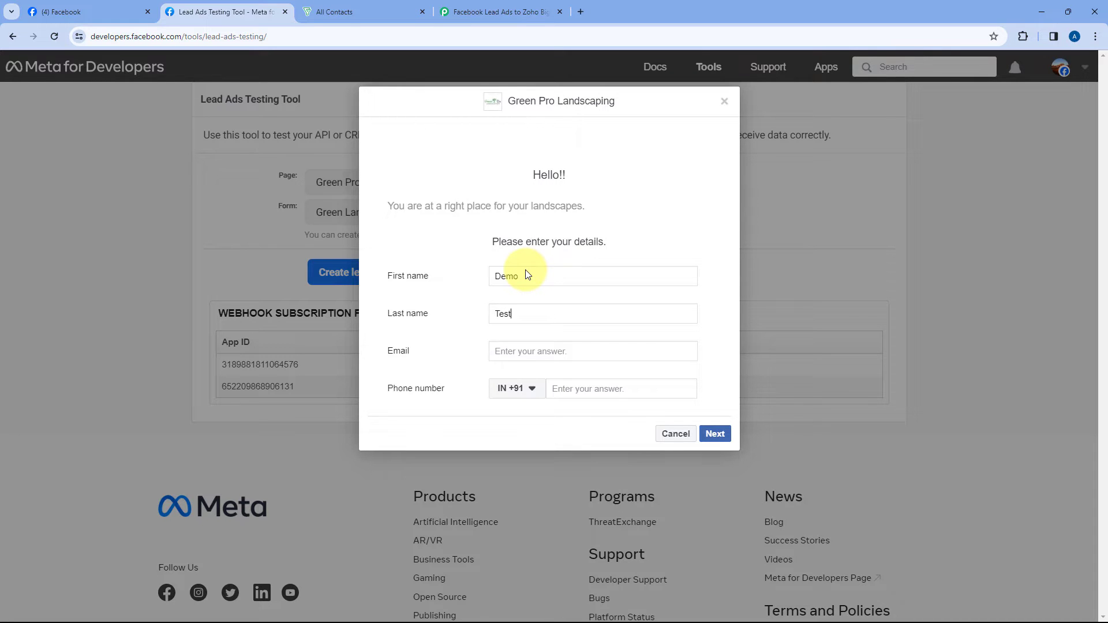
left_click(515, 351)
type("de")
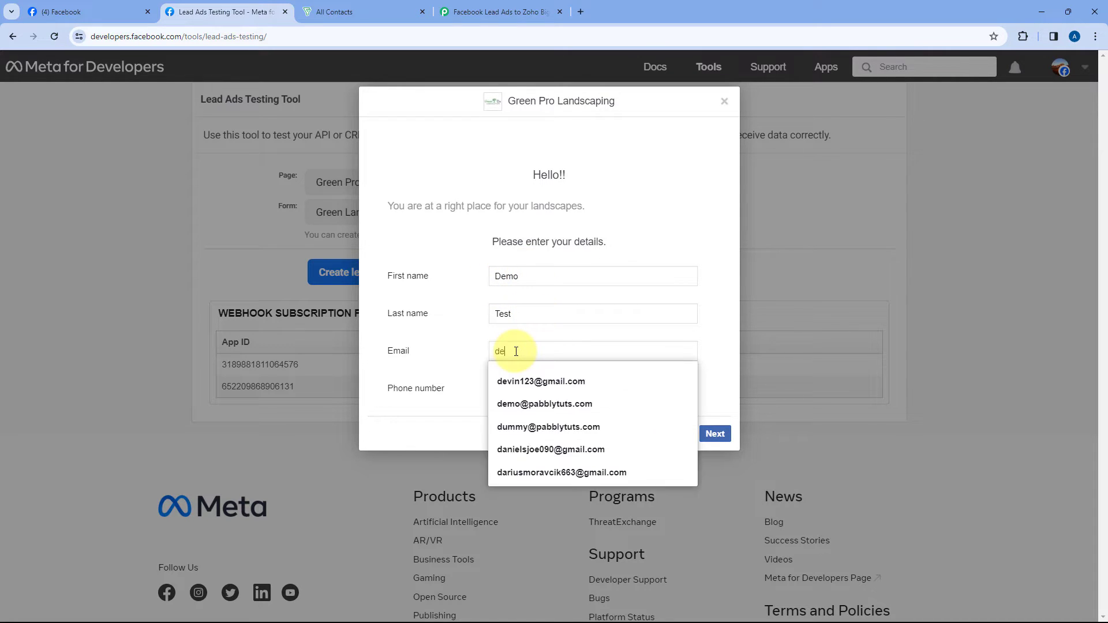
type("m")
key("Down")
key("Return")
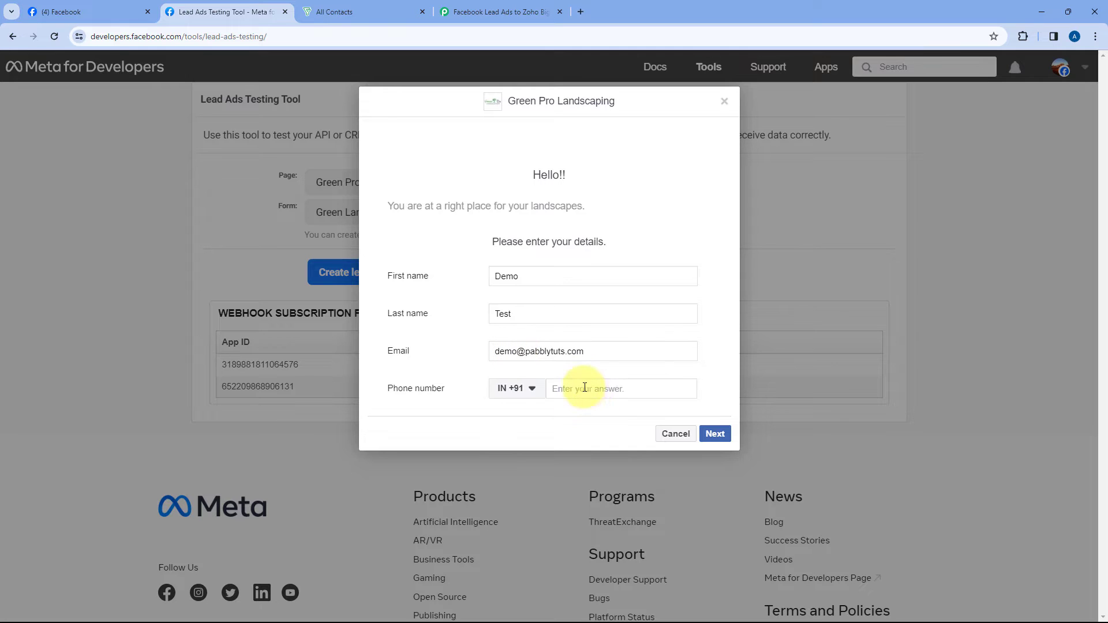
left_click(585, 388)
type("1234 567 890")
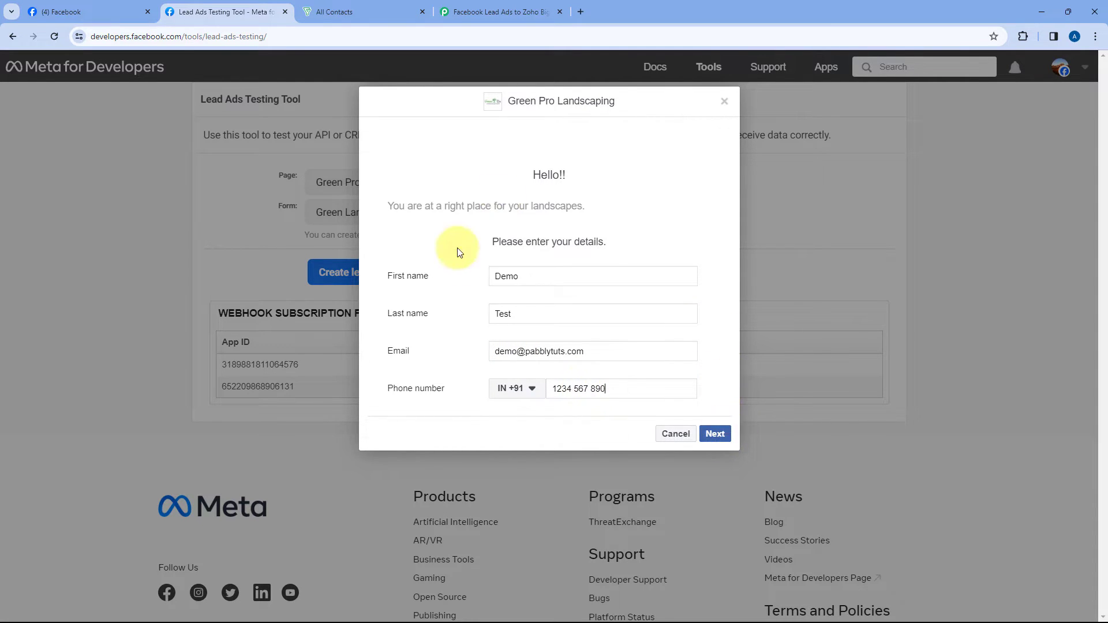
Step: Submit the test lead, dismiss the confirmation, and go back to the Pabbly workflow
left_click(715, 432)
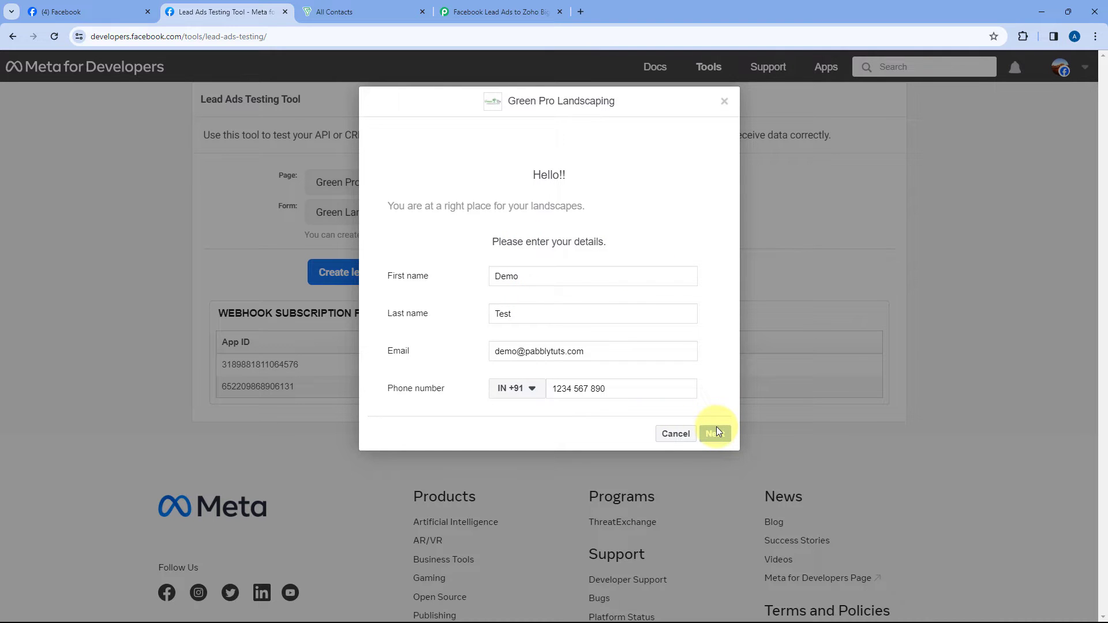
left_click(710, 283)
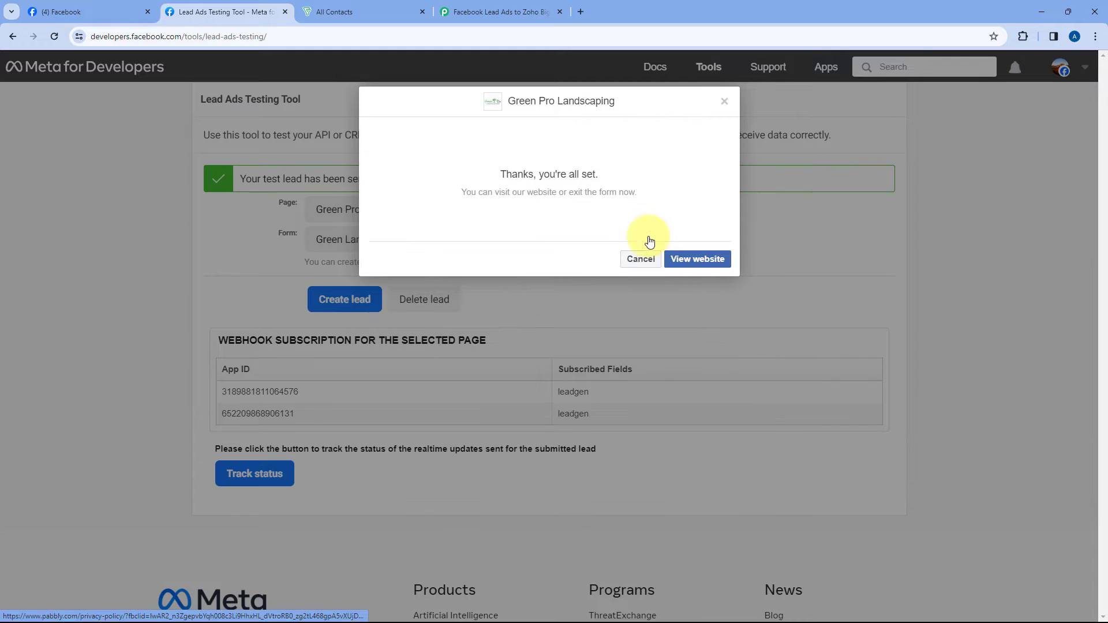
left_click(726, 102)
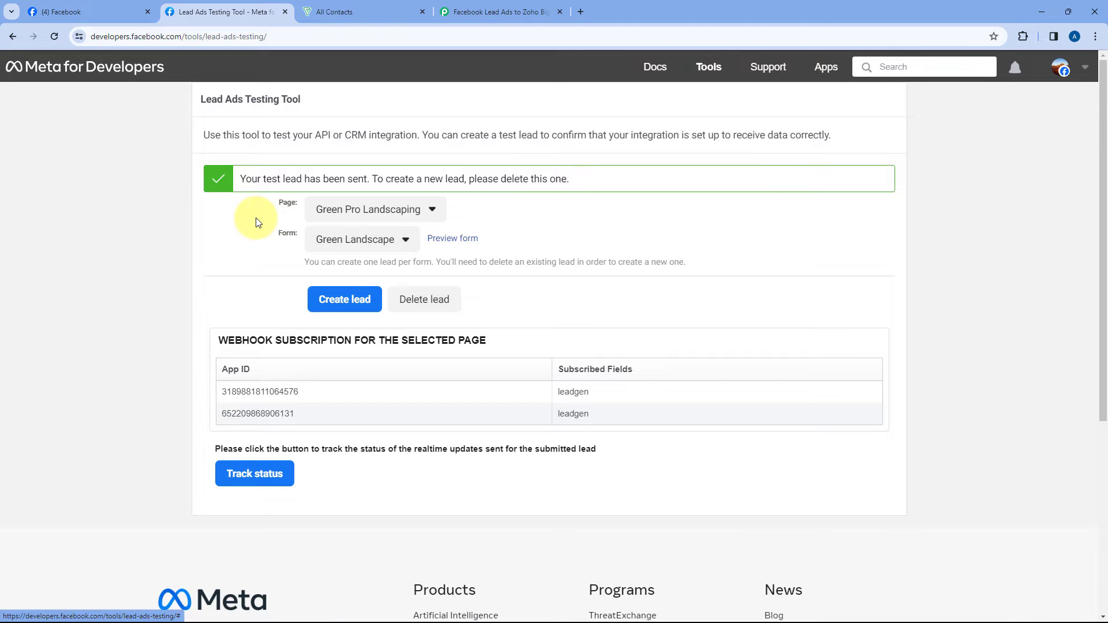
left_click(483, 3)
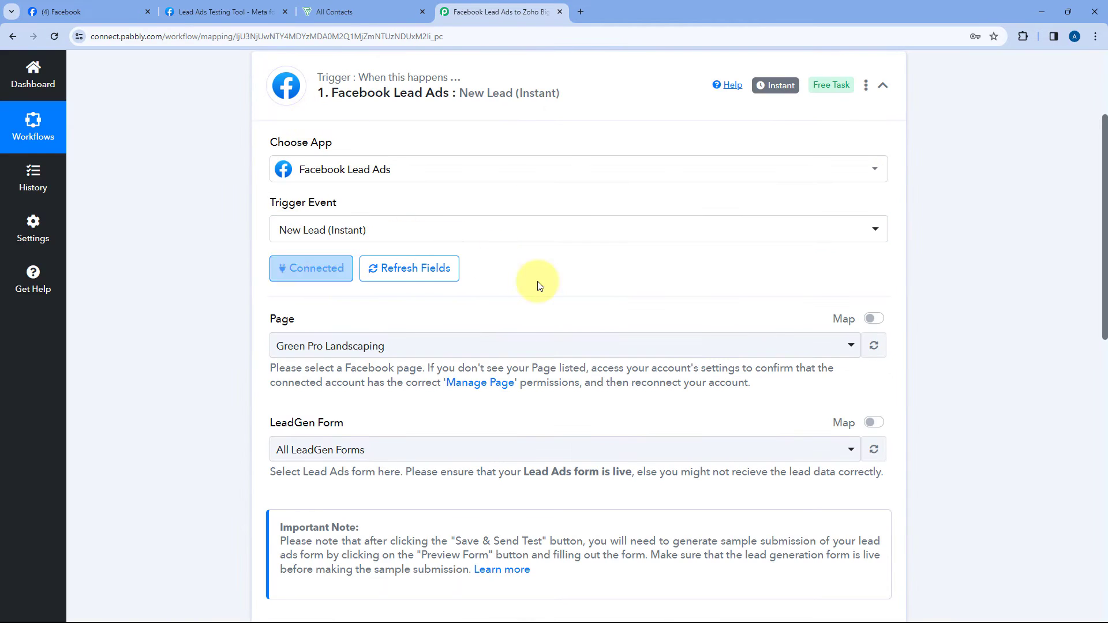
scroll(545, 268, "down", 3)
scroll(548, 275, "down", 5)
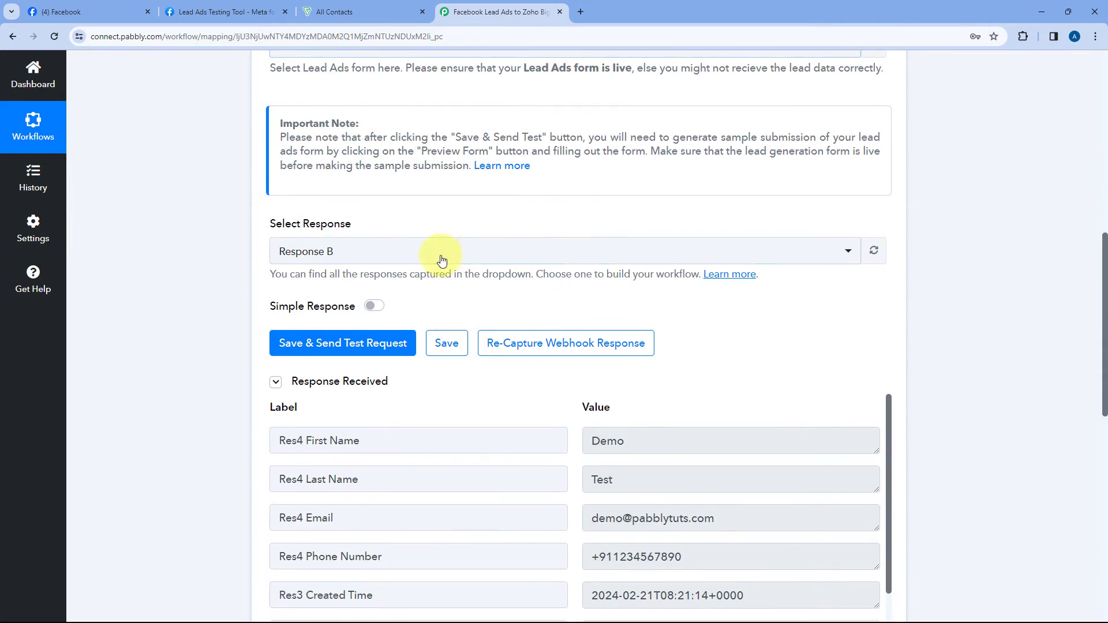
scroll(519, 248, "down", 2)
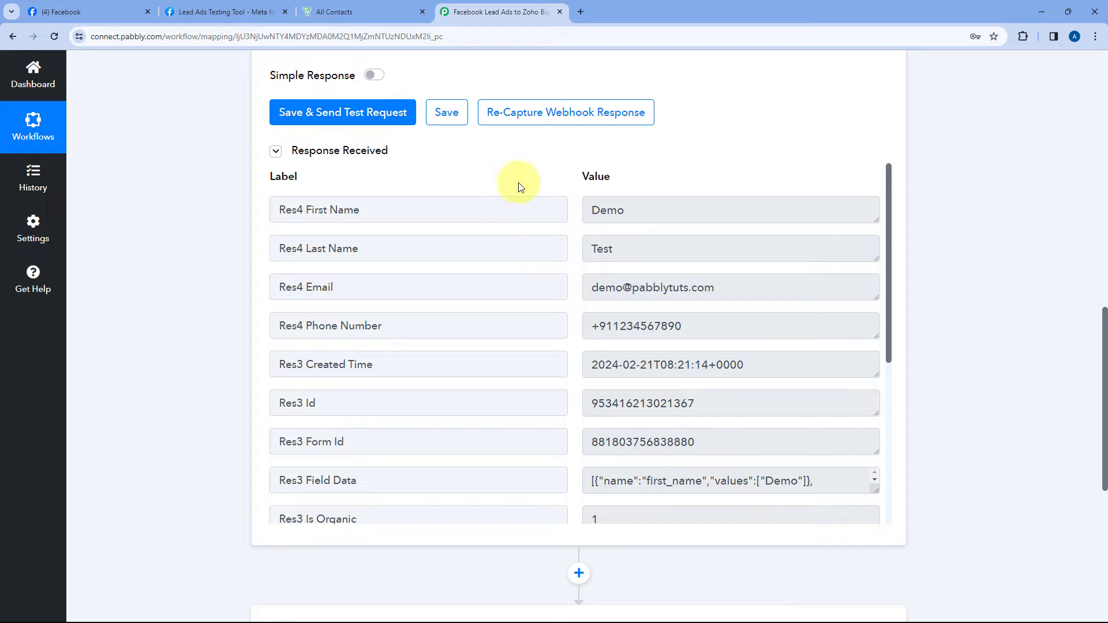
double_click(638, 209)
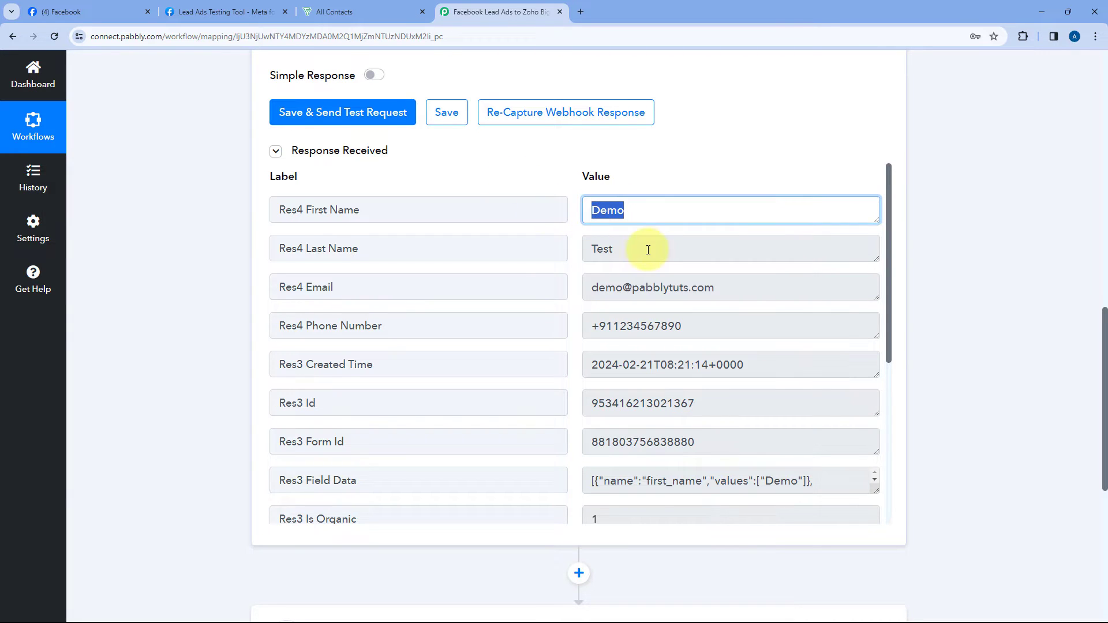
left_click_drag(648, 248, 574, 248)
left_click_drag(745, 286, 578, 291)
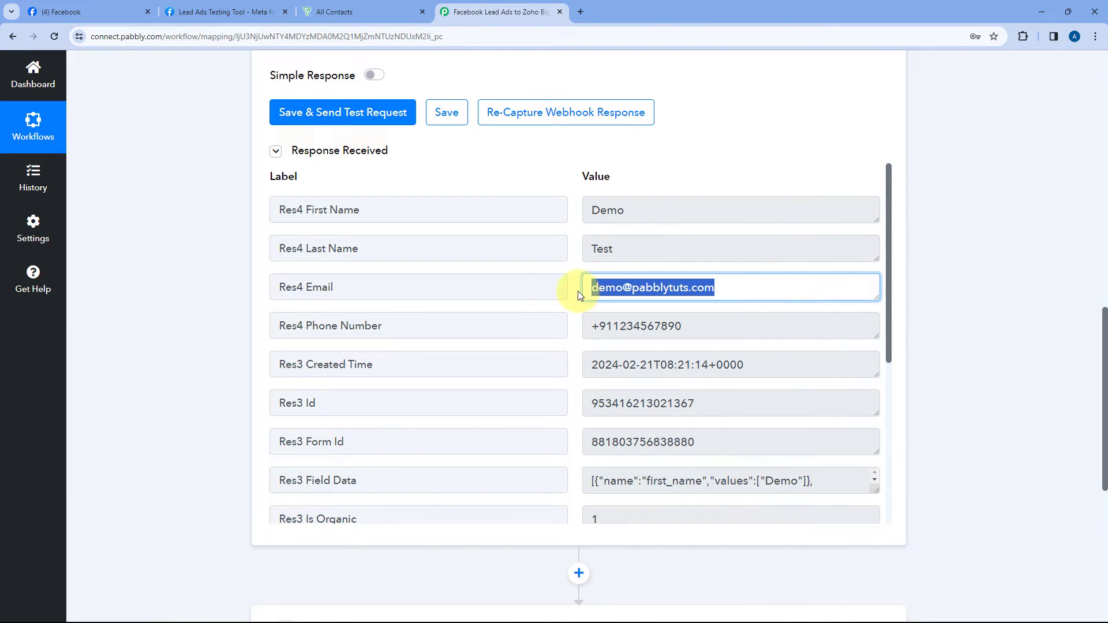
left_click_drag(701, 322, 584, 321)
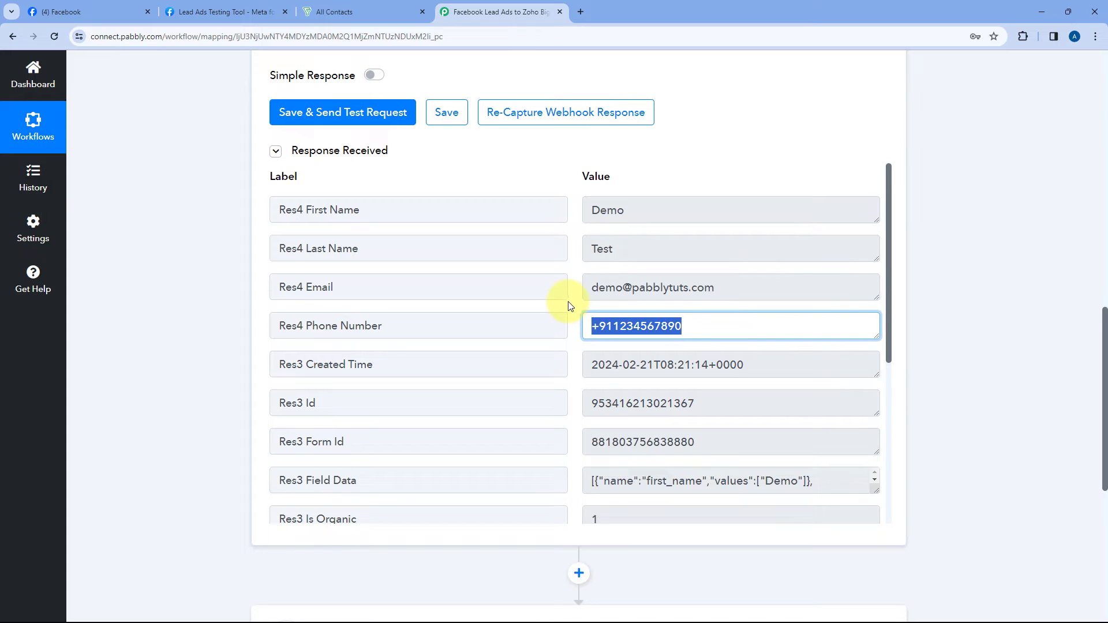
left_click(572, 306)
scroll(572, 309, "down", 3)
scroll(572, 307, "down", 2)
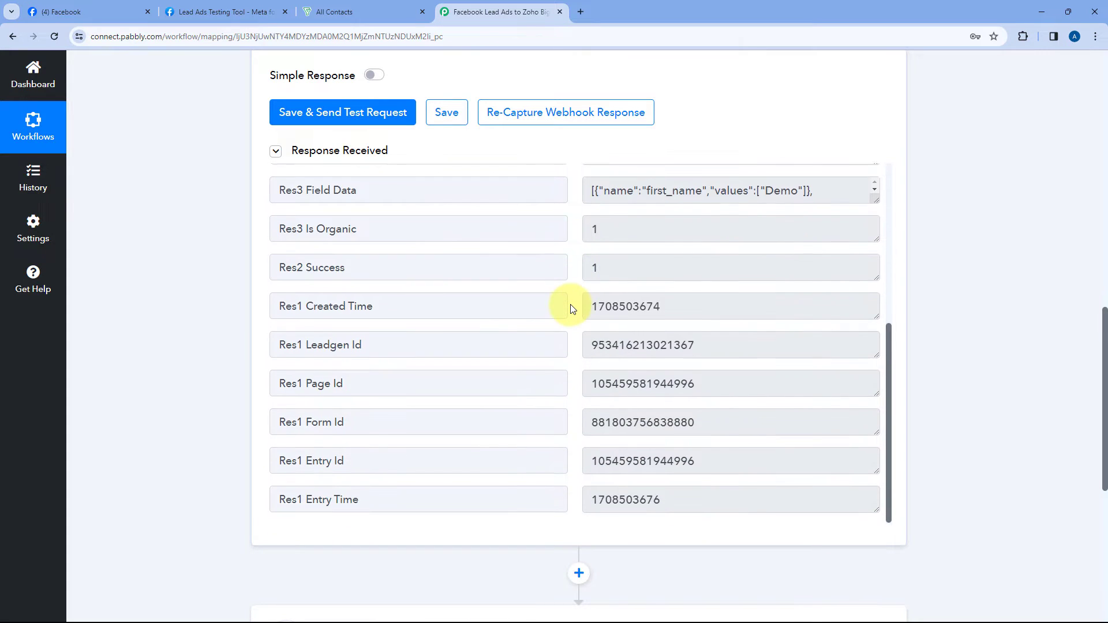
scroll(571, 306, "up", 5)
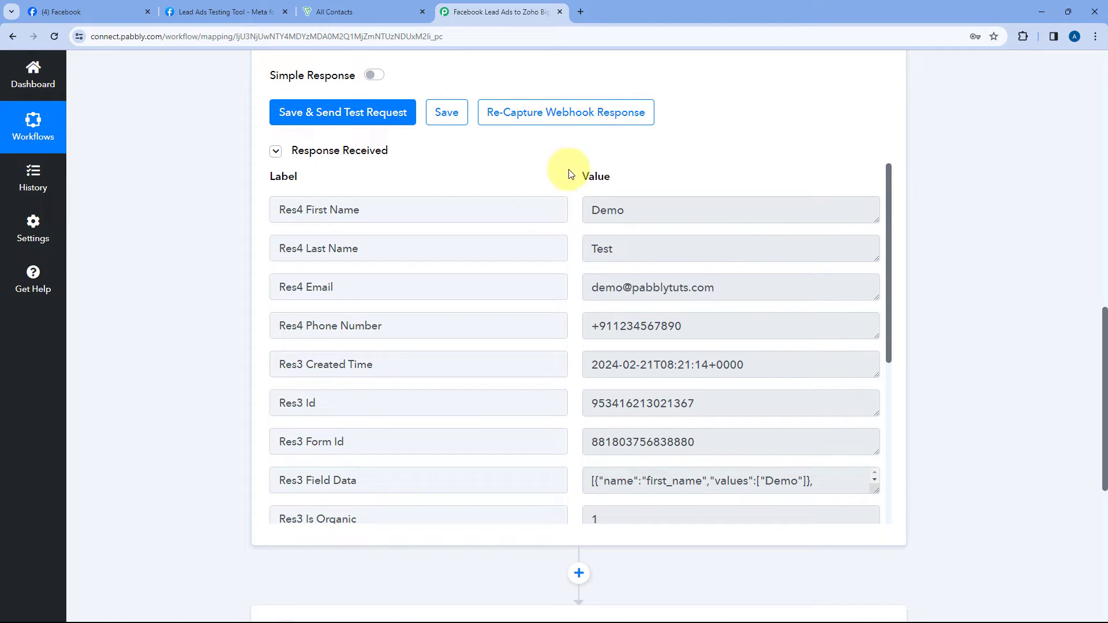
left_click(347, 11)
left_click(491, 11)
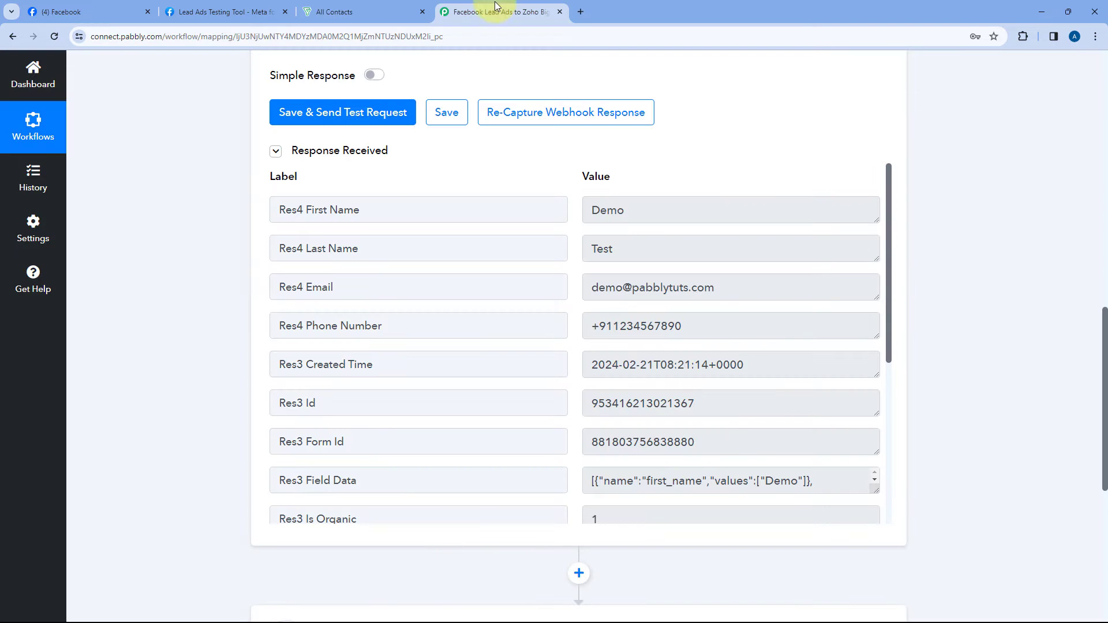
Step: Expand the action step, search 'Zoho bi' and choose Zoho Bigin as the action app
scroll(218, 257, "down", 7)
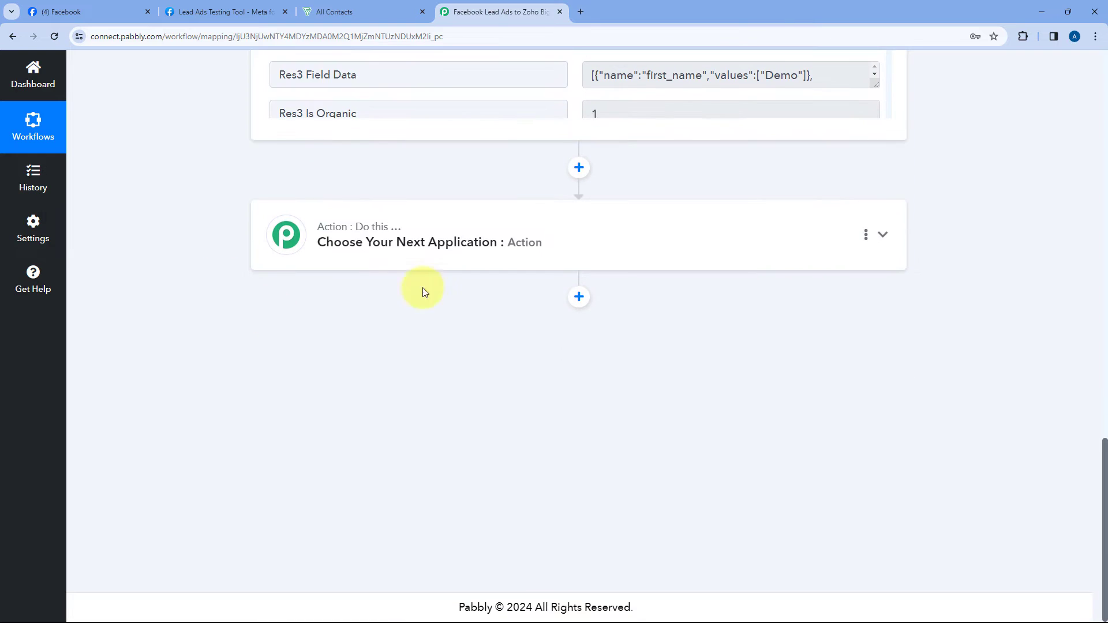
left_click(530, 217)
scroll(404, 216, "up", 4)
left_click(340, 295)
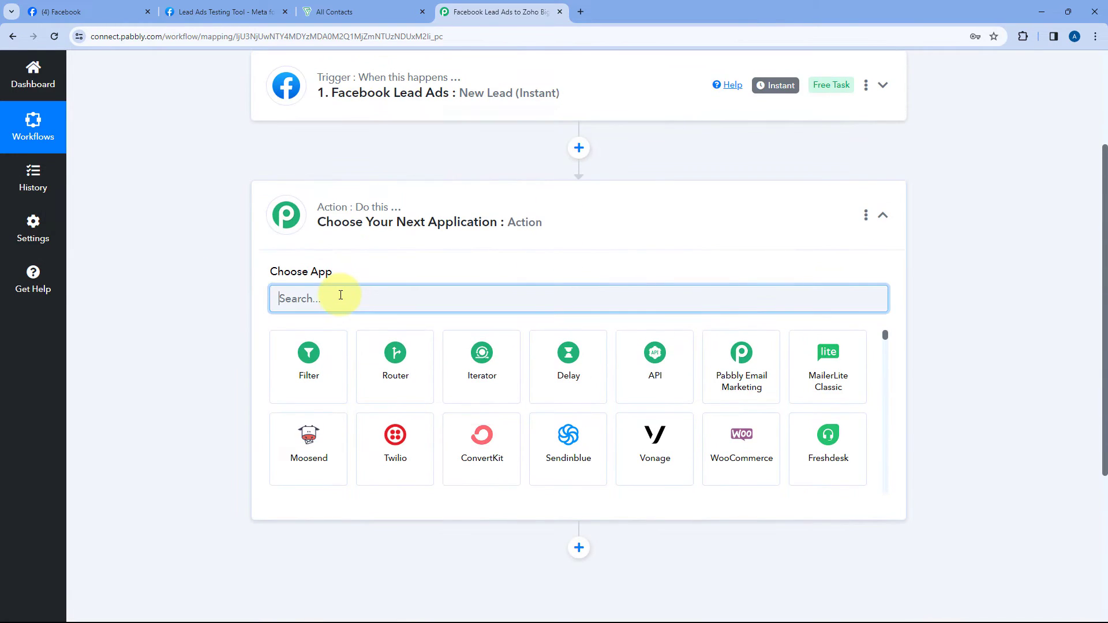
type("Zoho b")
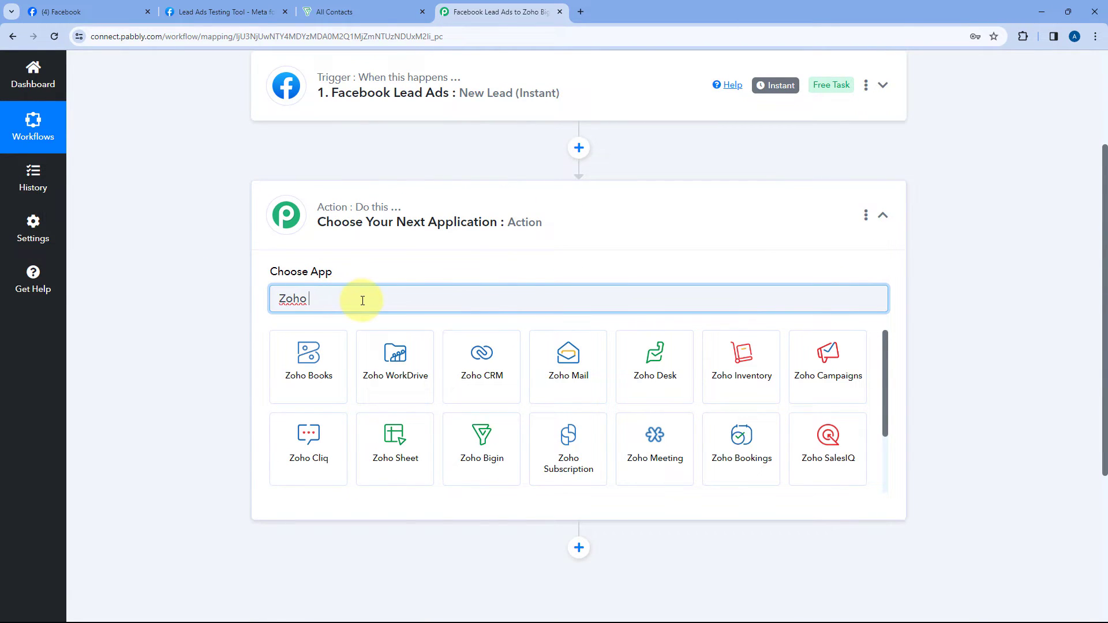
type("i")
left_click(330, 348)
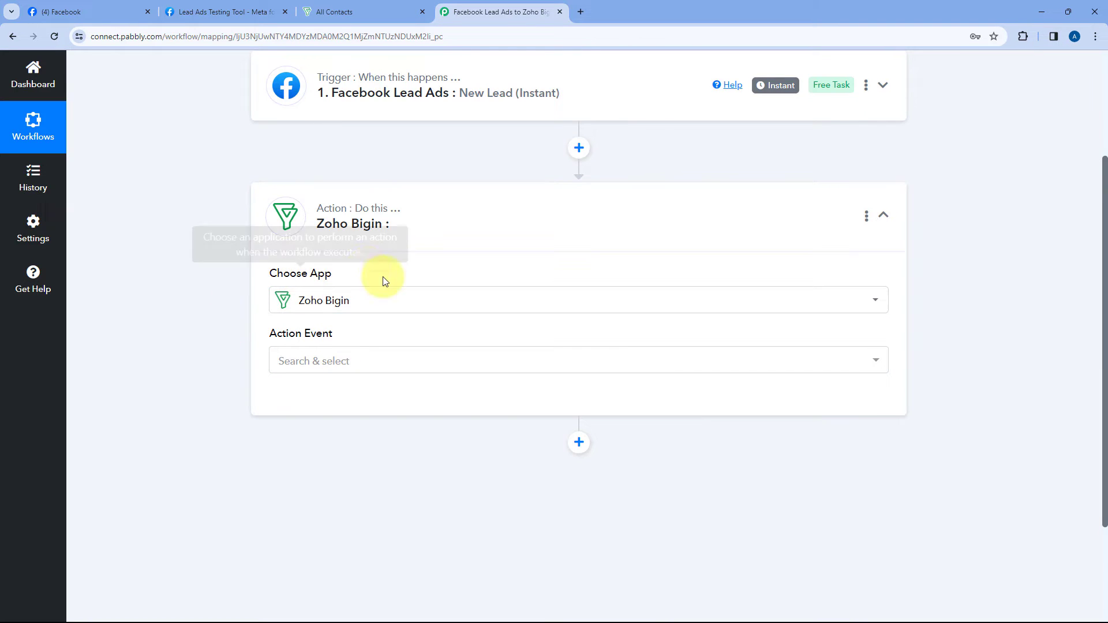
Step: Set the action event to Create Contact and start connecting a Zoho Bigin account
scroll(245, 295, "down", 1)
left_click(384, 297)
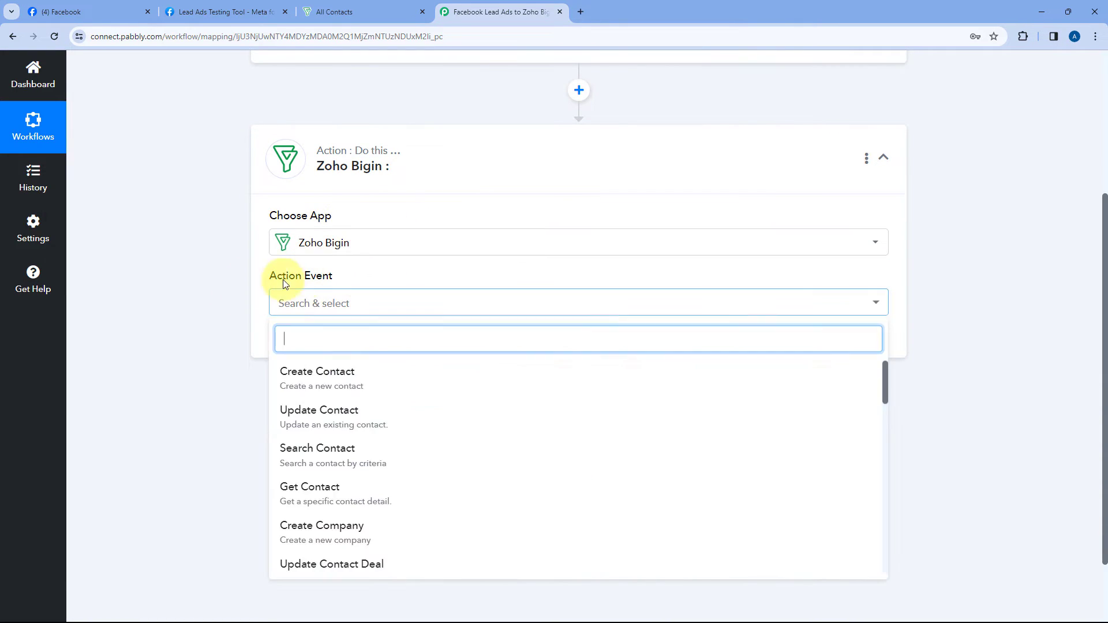
scroll(245, 297, "down", 1)
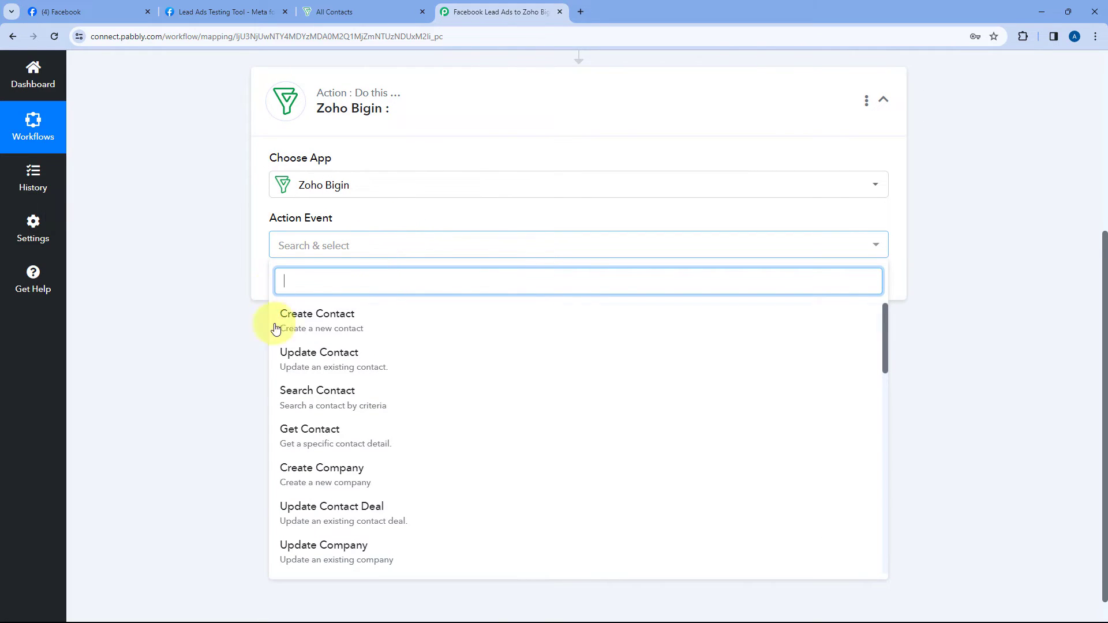
left_click(370, 318)
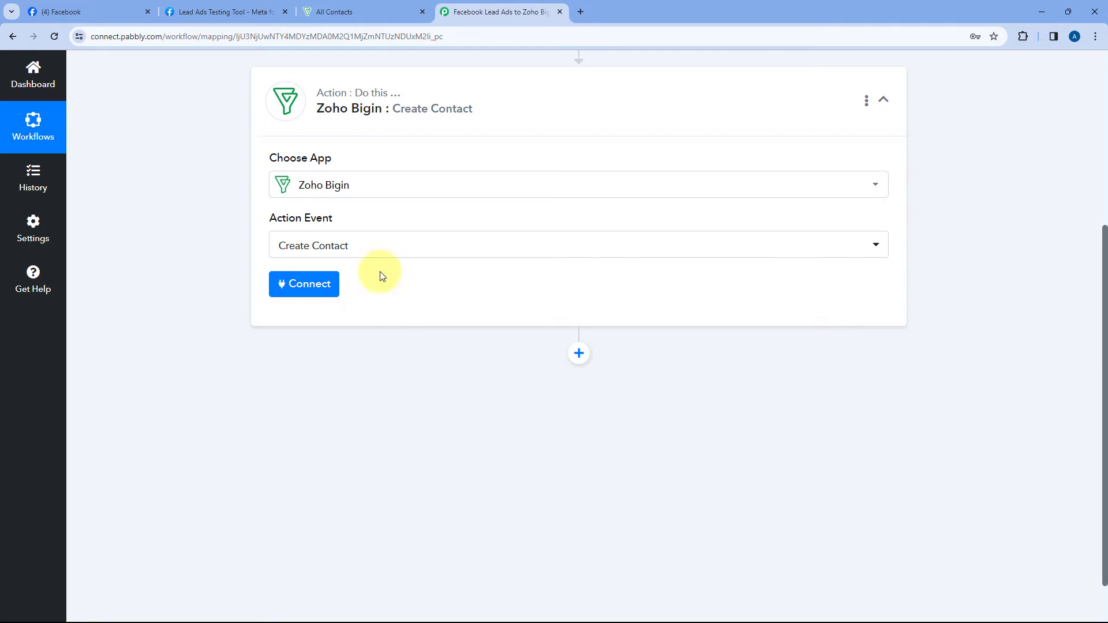
left_click(300, 287)
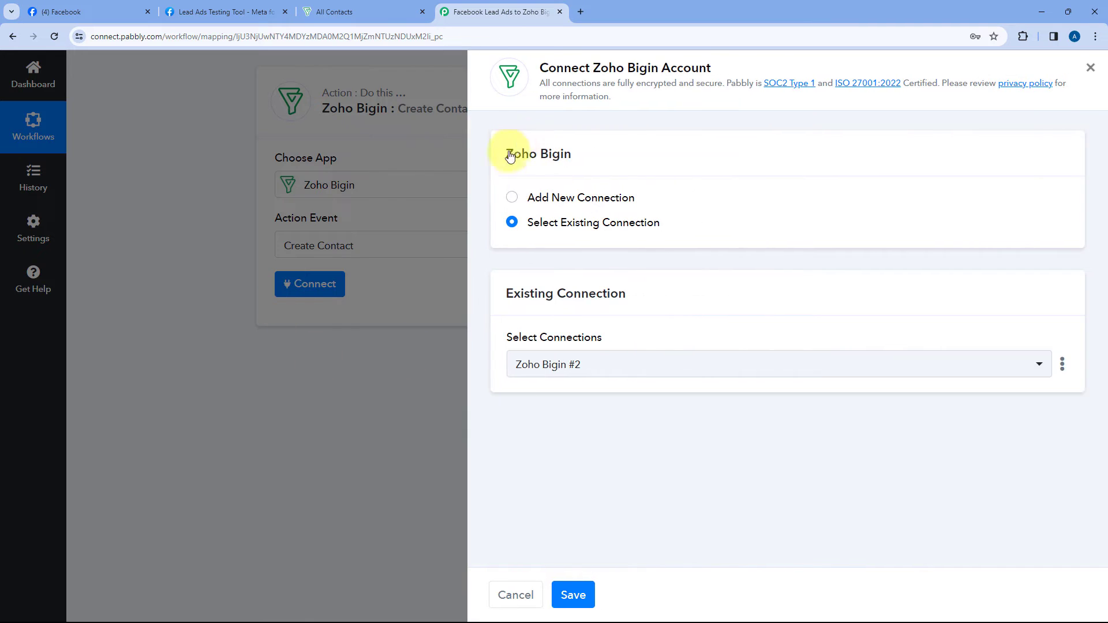
Step: Start a new Zoho Bigin connection up to its domain prompt, then view the Bigin contacts tab
left_click(512, 199)
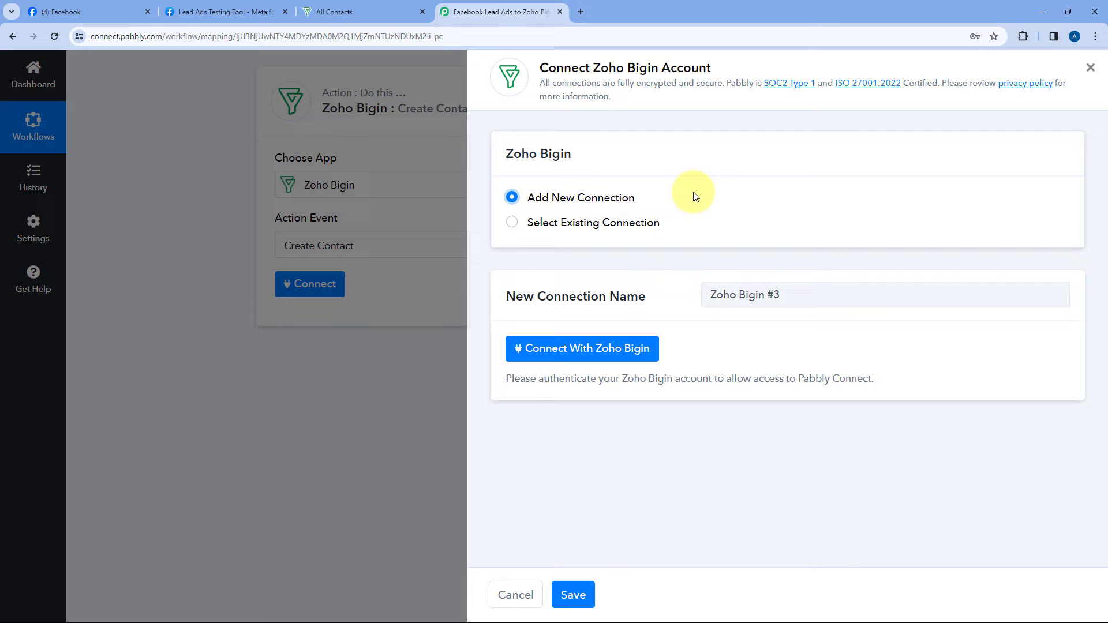
left_click(569, 355)
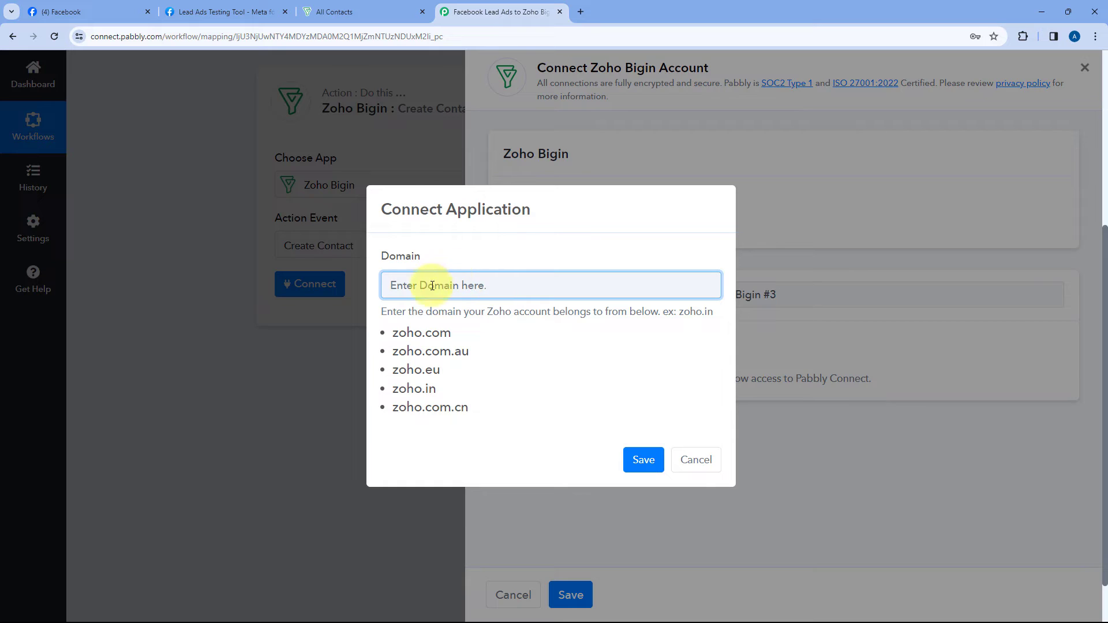
left_click_drag(395, 329, 490, 409)
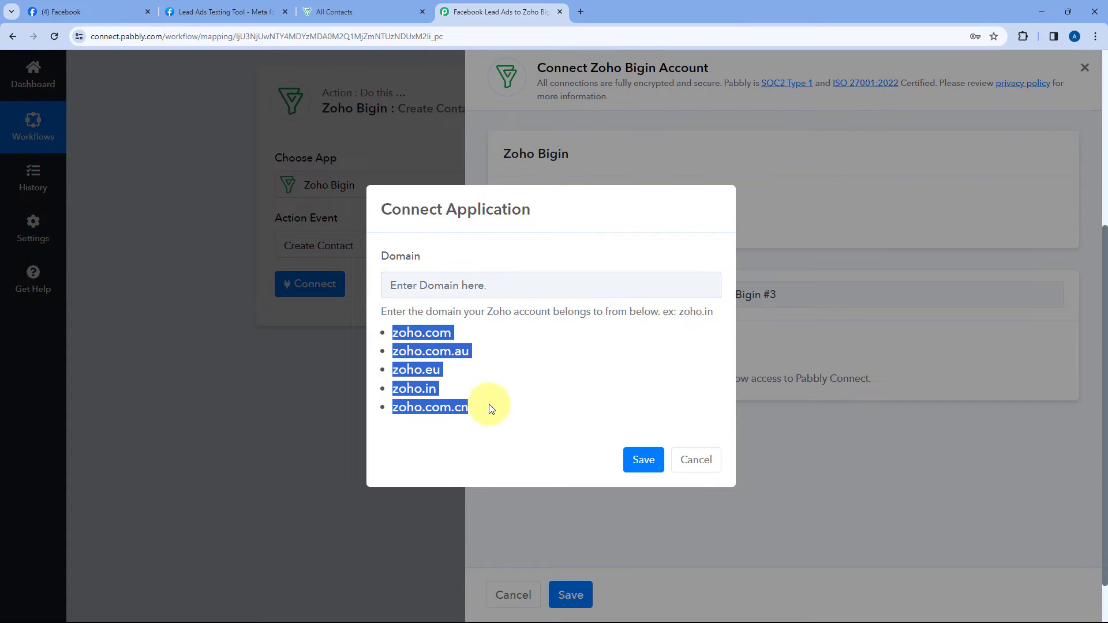
left_click(513, 368)
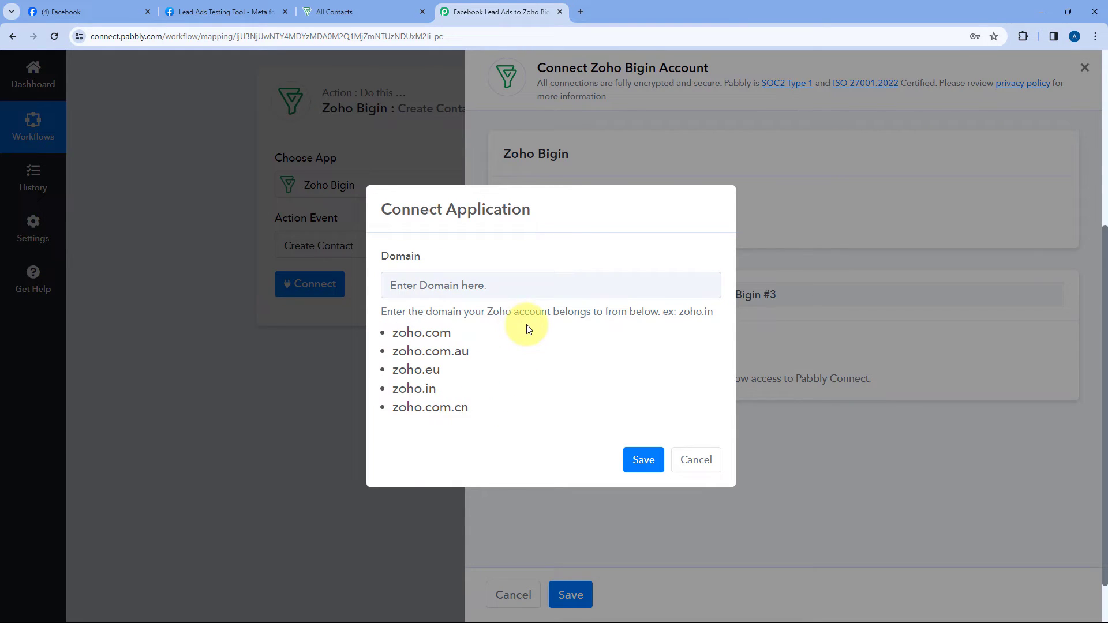
left_click(332, 11)
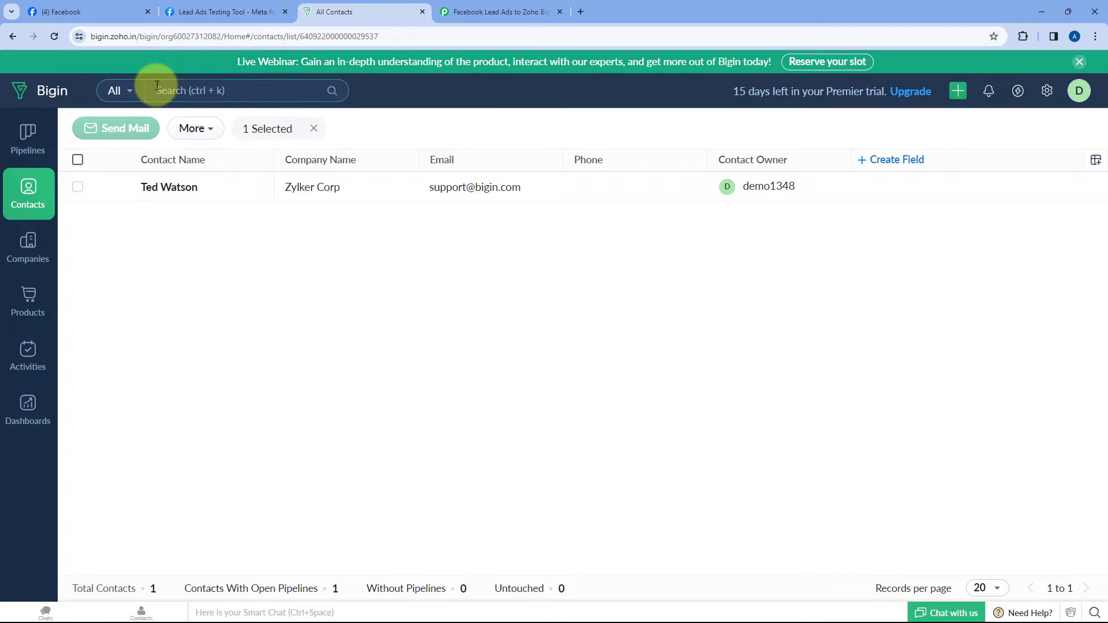
Step: Copy the zoho.in domain from the Bigin page address
double_click(132, 36)
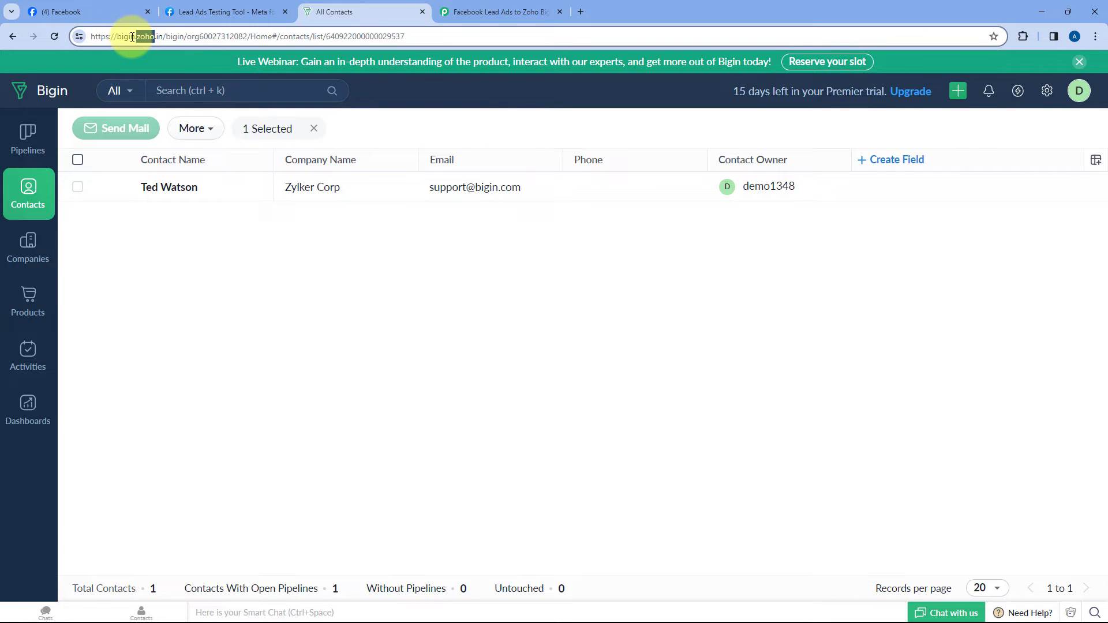
left_click_drag(138, 37, 156, 37)
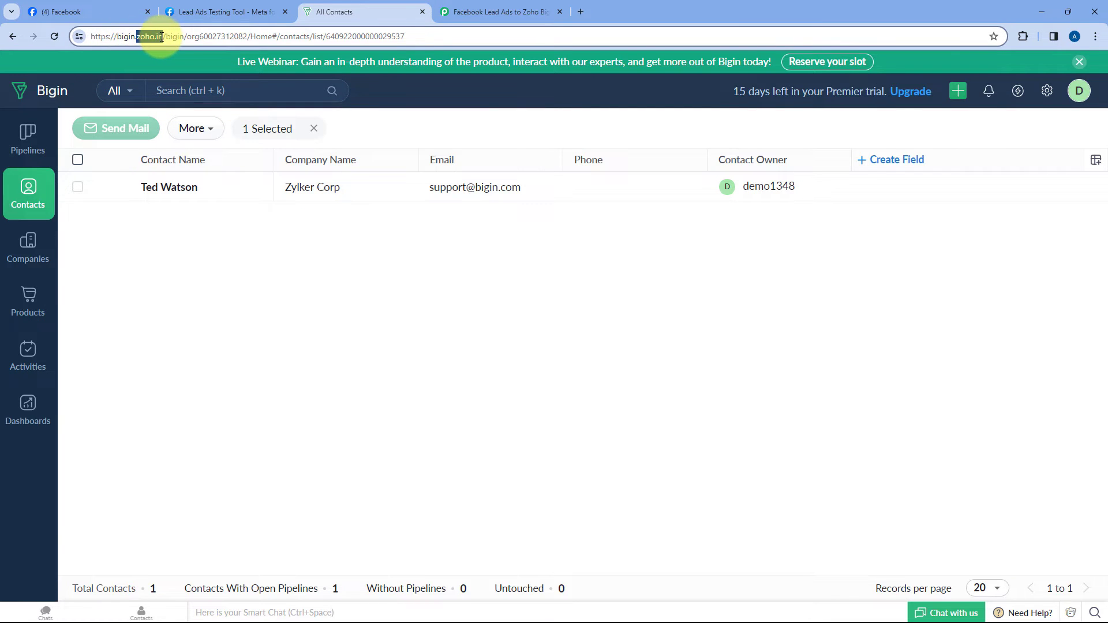
right_click(154, 36)
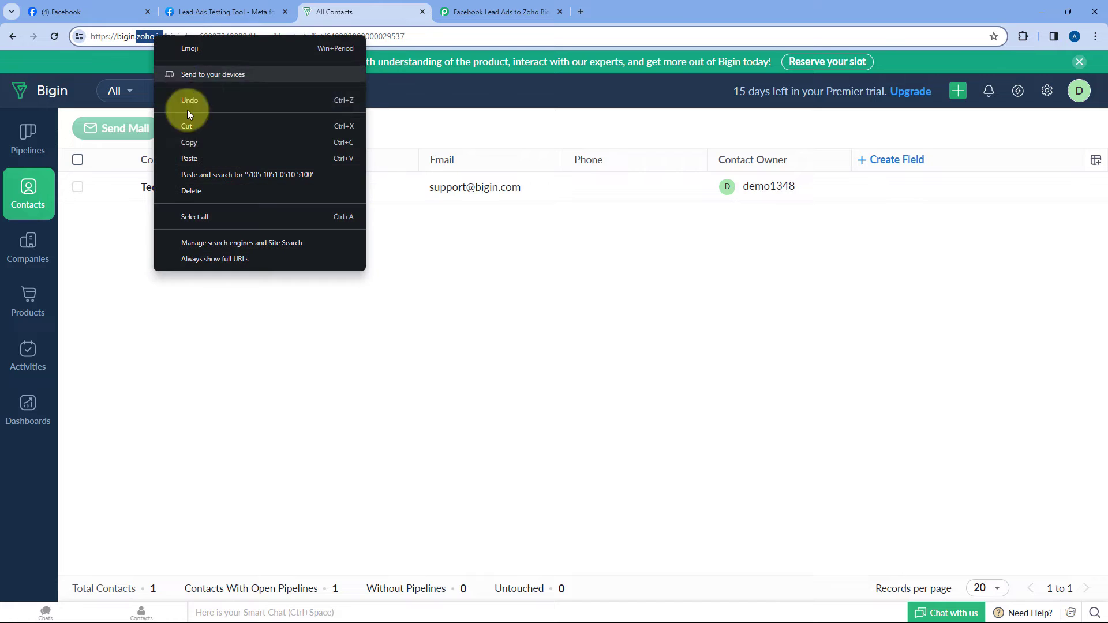
left_click(196, 141)
Step: Paste zoho.in into Pabbly's Domain field and save to start Zoho authorization
left_click(500, 11)
left_click(421, 285)
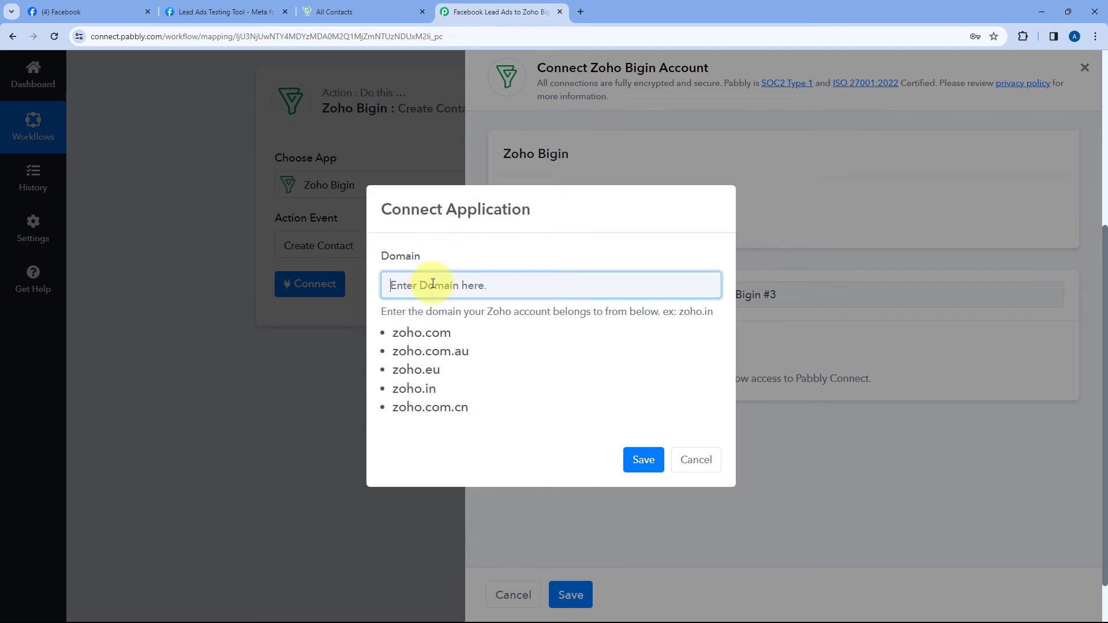
right_click(433, 285)
left_click(456, 396)
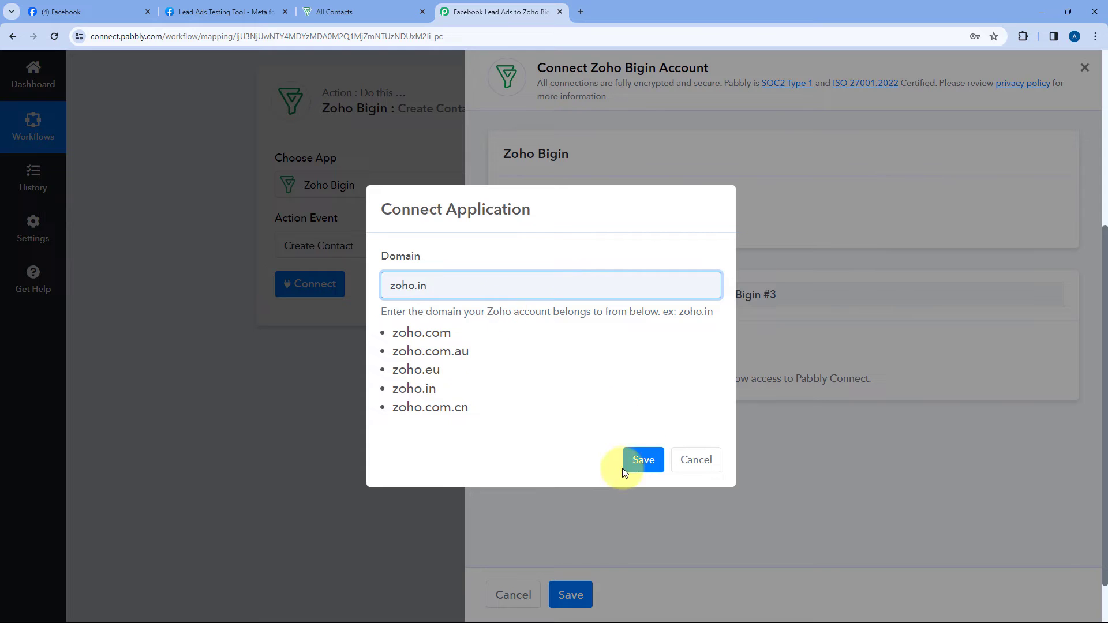
left_click(642, 460)
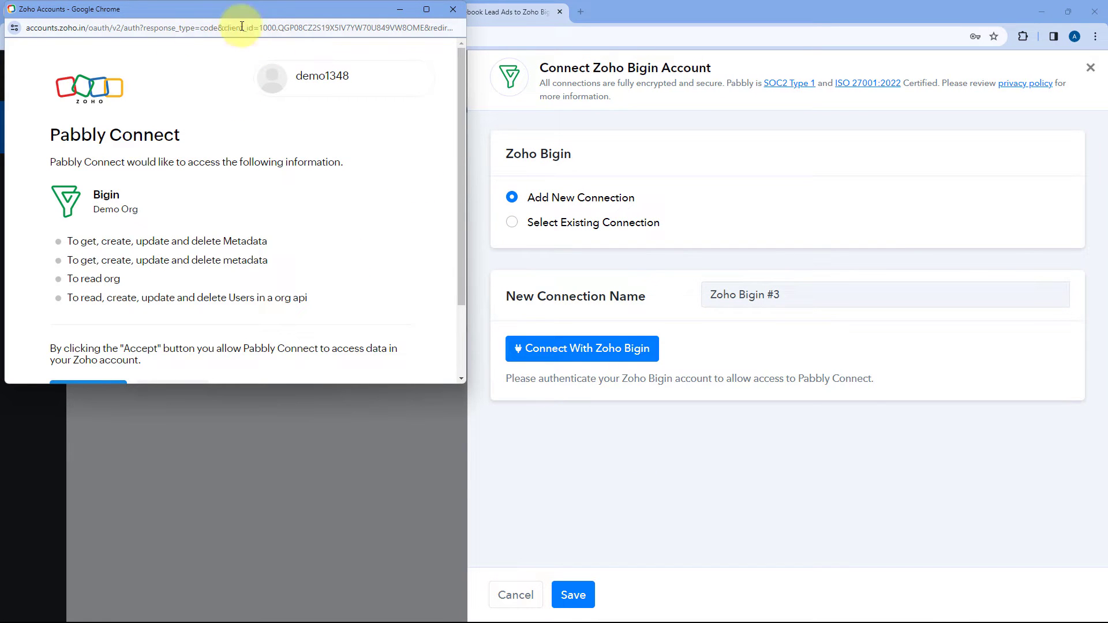
Step: Accept the Zoho Accounts request granting Pabbly Connect access to the Bigin account
mouse_move(283, 77)
scroll(207, 149, "down", 2)
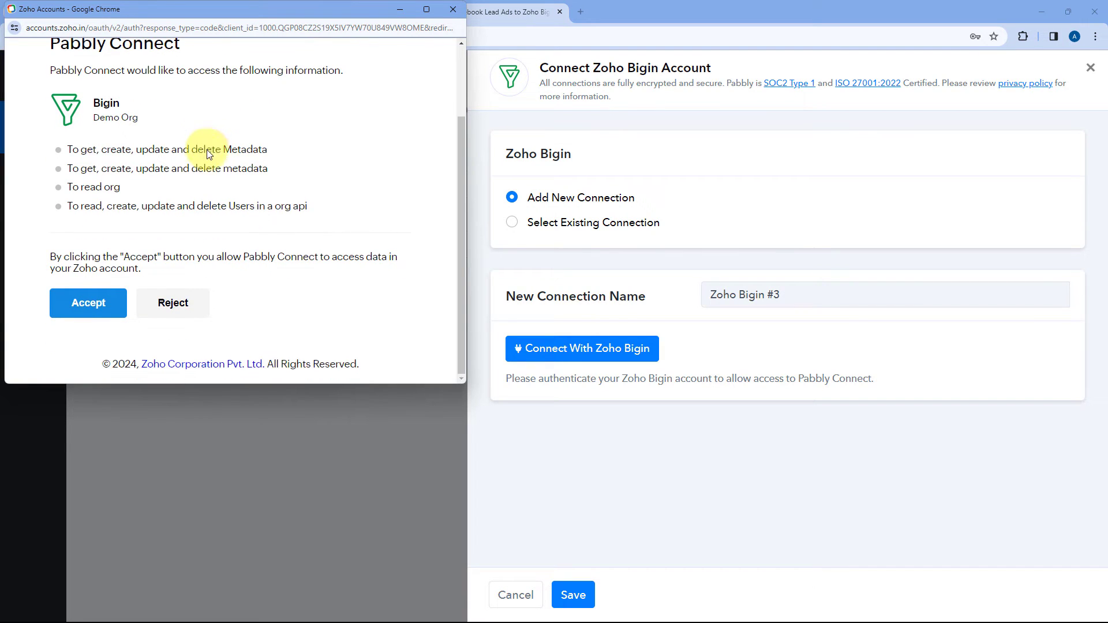
left_click(99, 304)
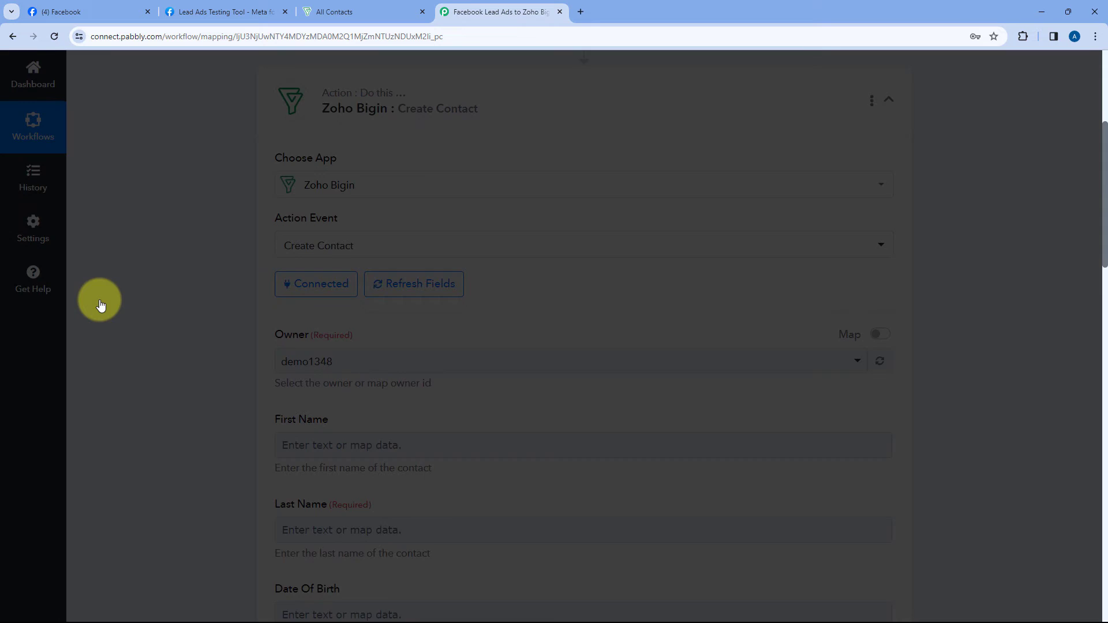
Step: Choose the connected Bigin account user as Owner, cross-checking against the Bigin contacts tab
scroll(540, 249, "down", 2)
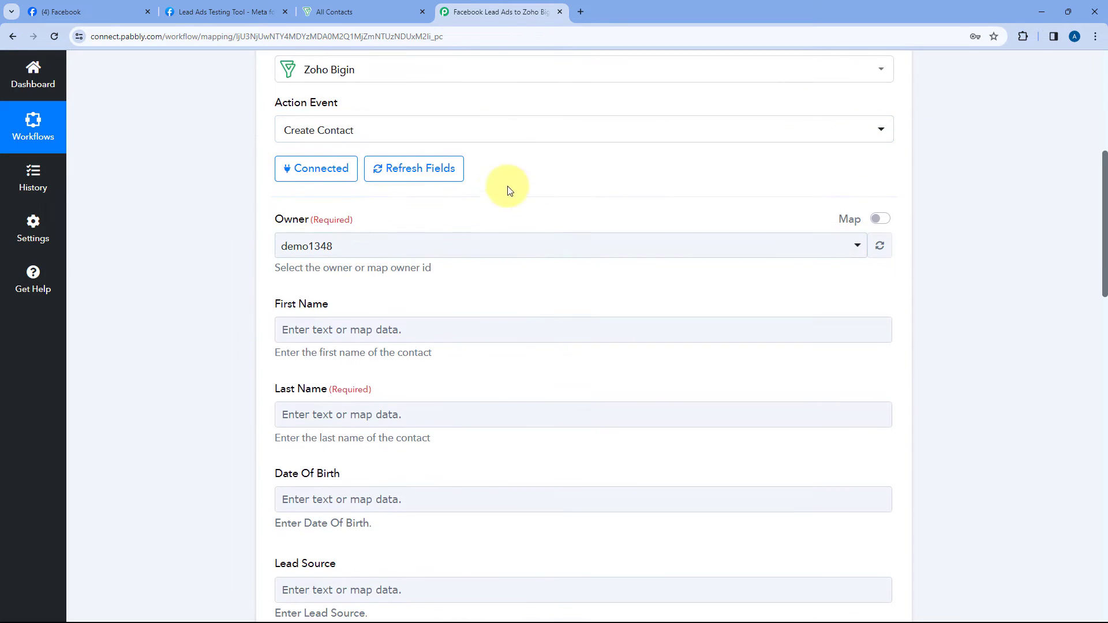
scroll(369, 218, "down", 1)
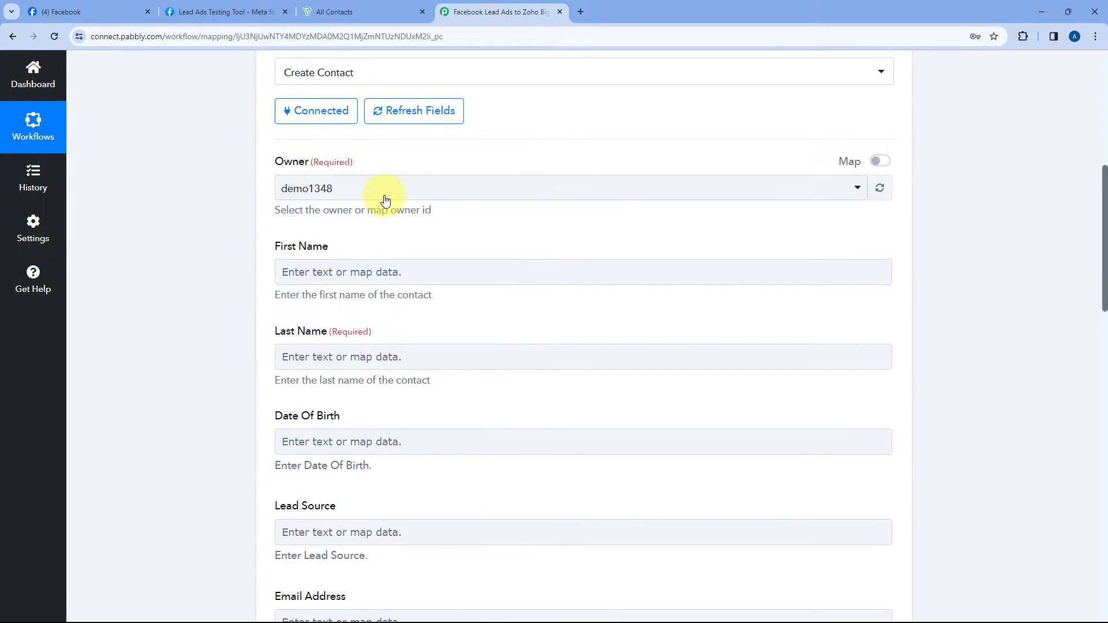
left_click(478, 191)
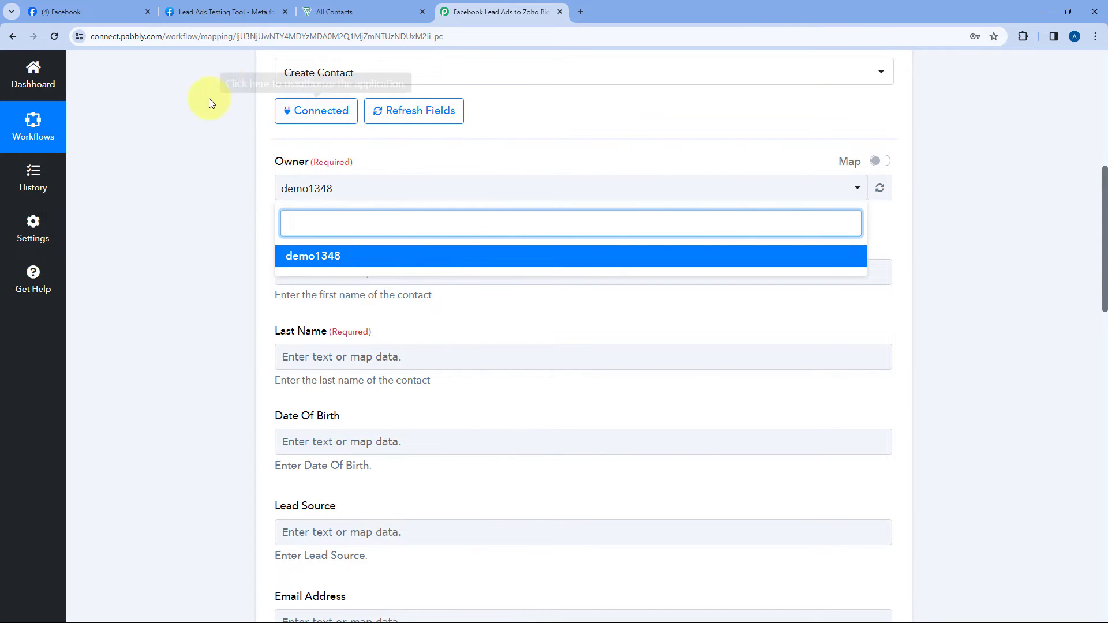
left_click(338, 11)
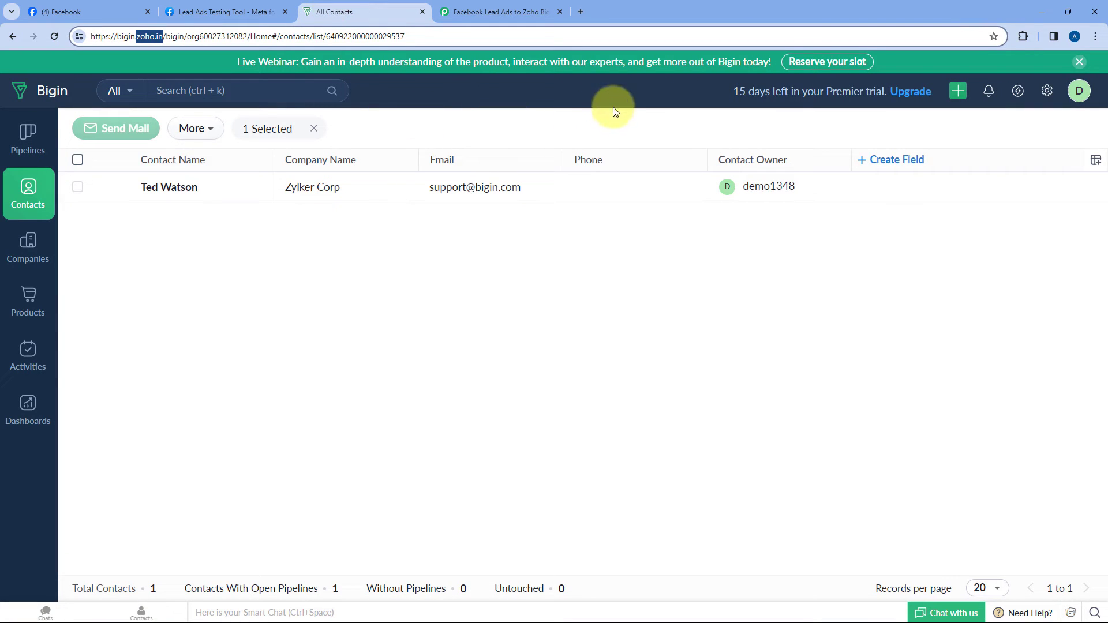
left_click(483, 4)
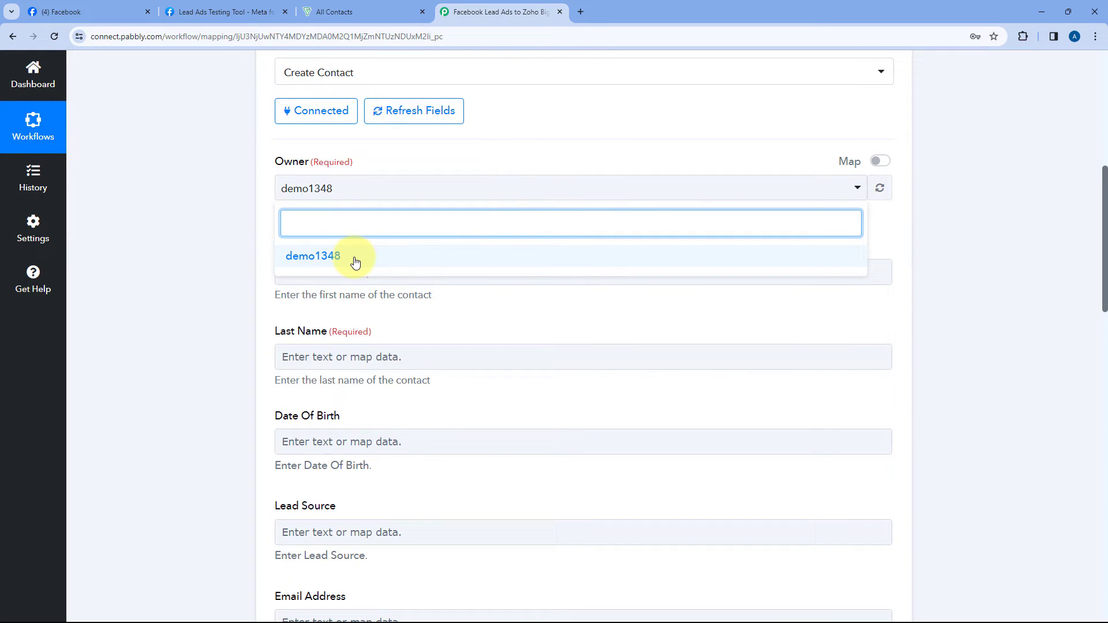
left_click(346, 11)
left_click(488, 6)
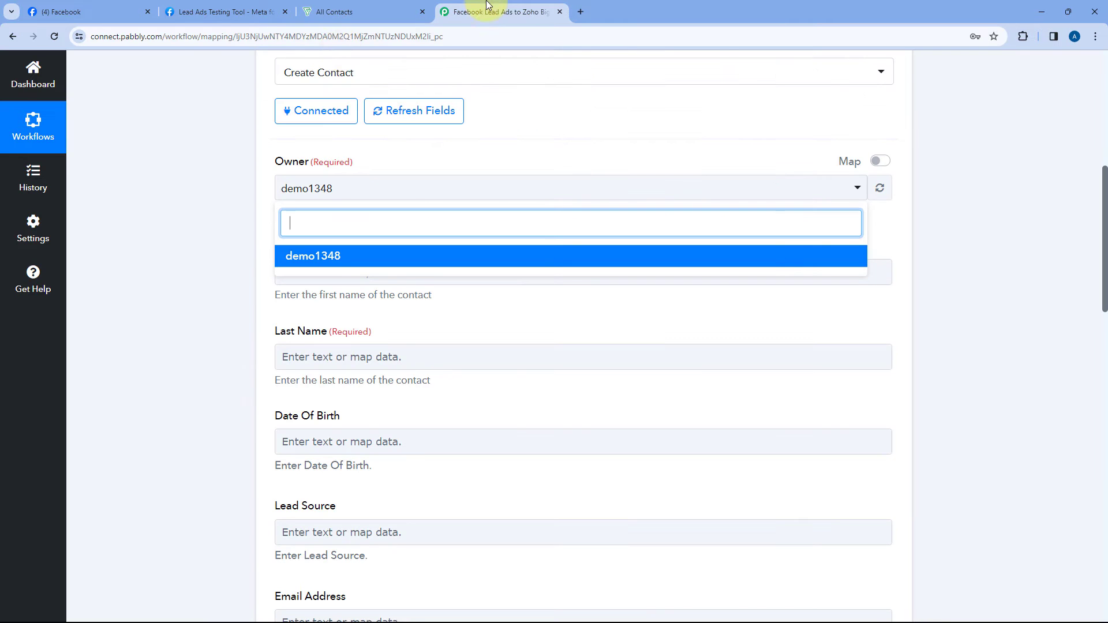
left_click(310, 259)
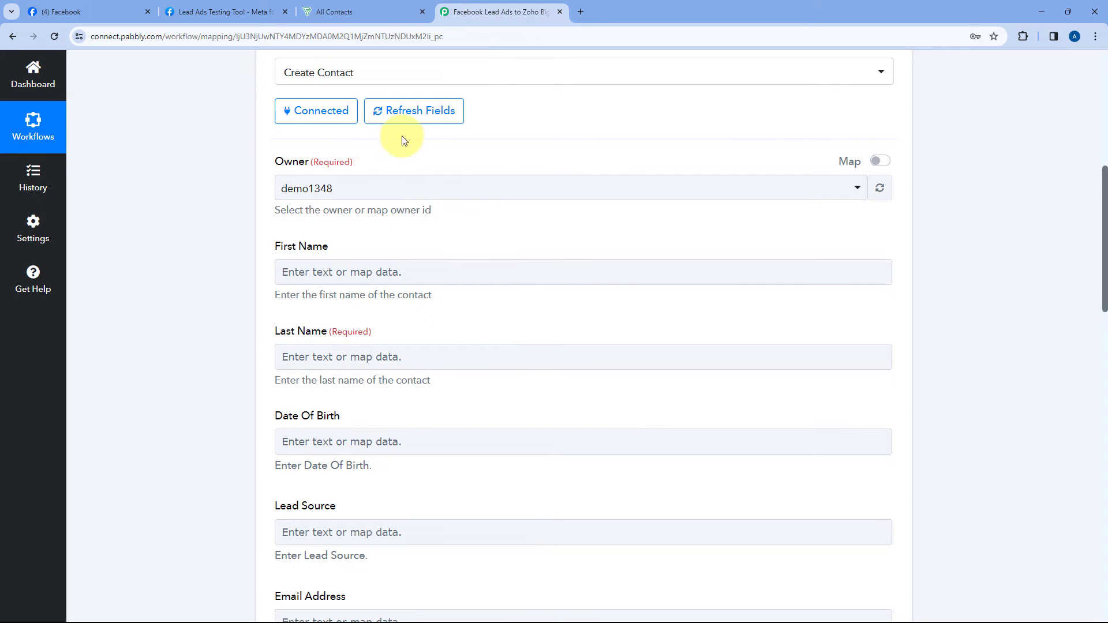
left_click(368, 12)
left_click(453, 12)
scroll(259, 219, "down", 3)
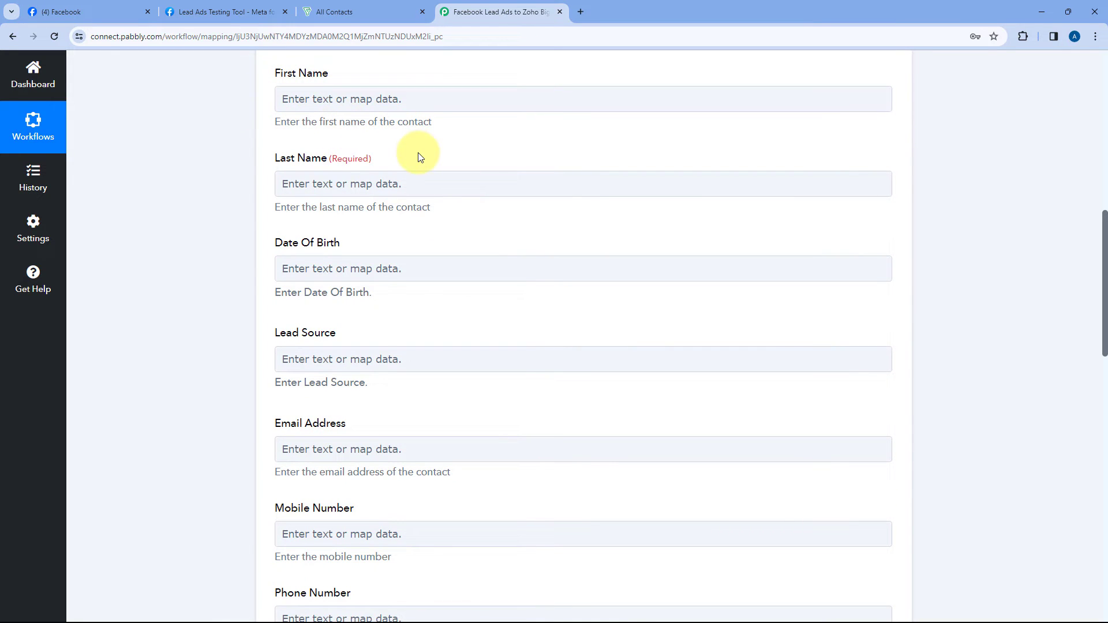
scroll(413, 179, "up", 2)
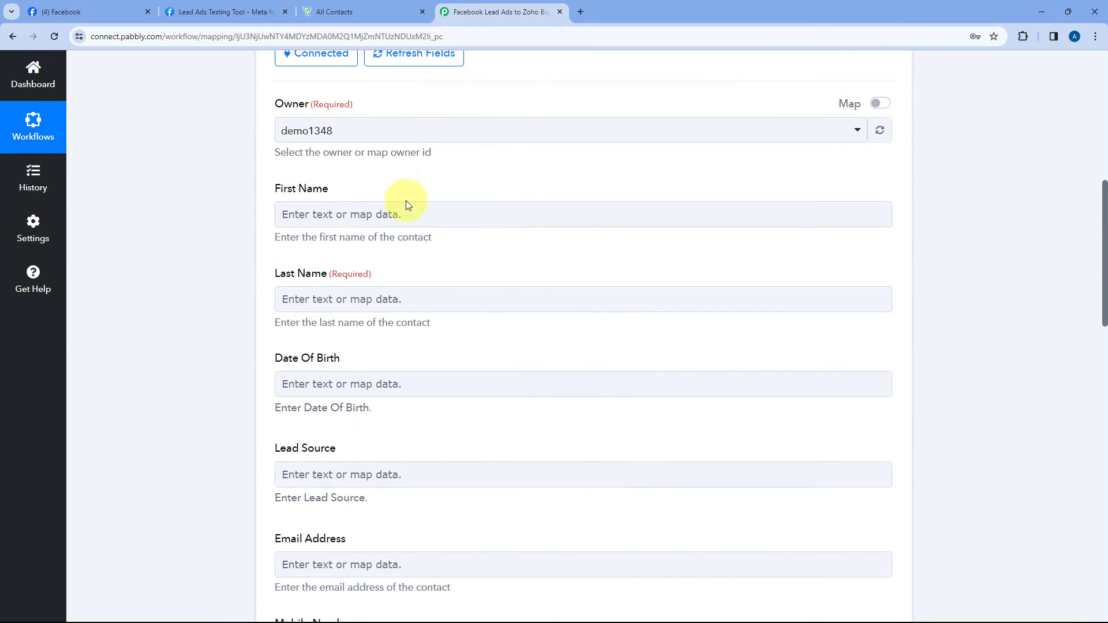
scroll(250, 218, "up", 8)
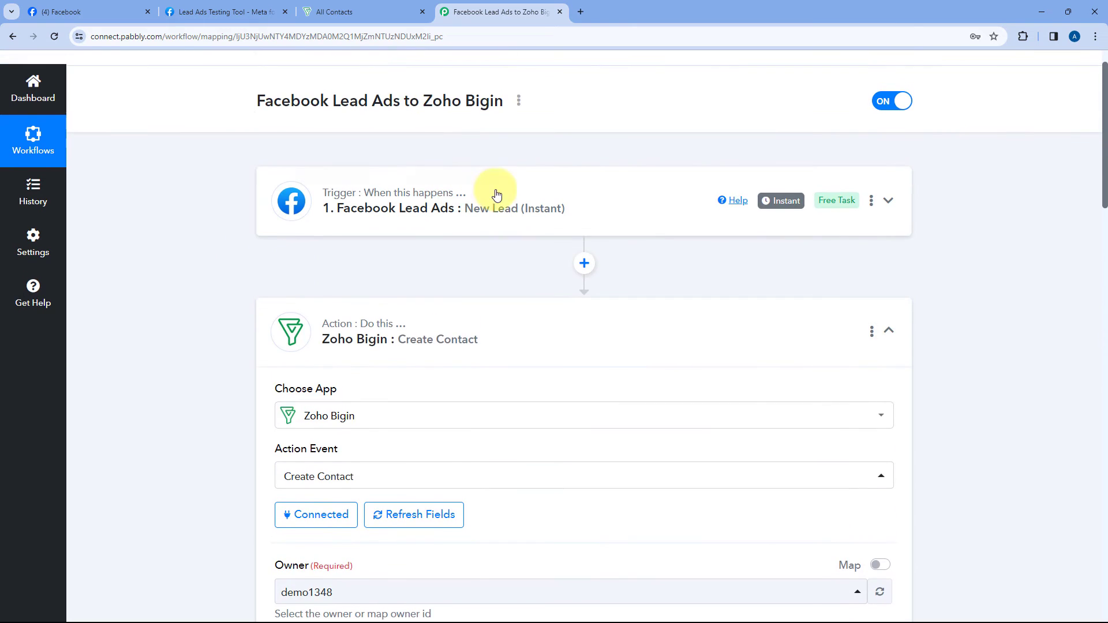
Step: Check the trigger's captured first name Demo, last name Test, email and phone, then reopen Create Contact
left_click(359, 182)
scroll(208, 266, "down", 14)
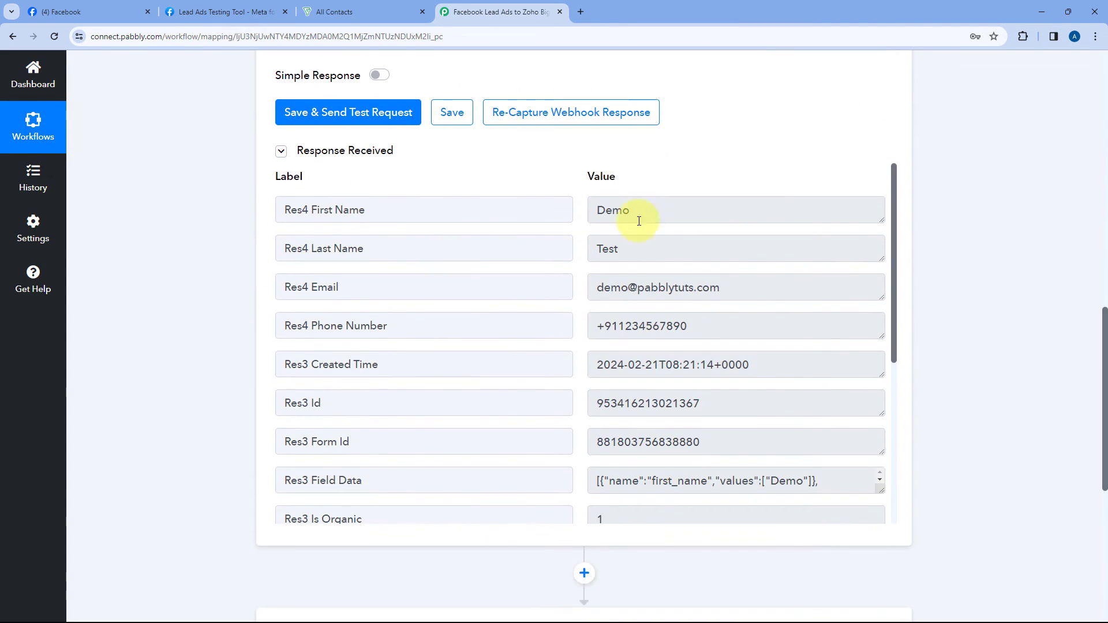
left_click(644, 215)
left_click(663, 254)
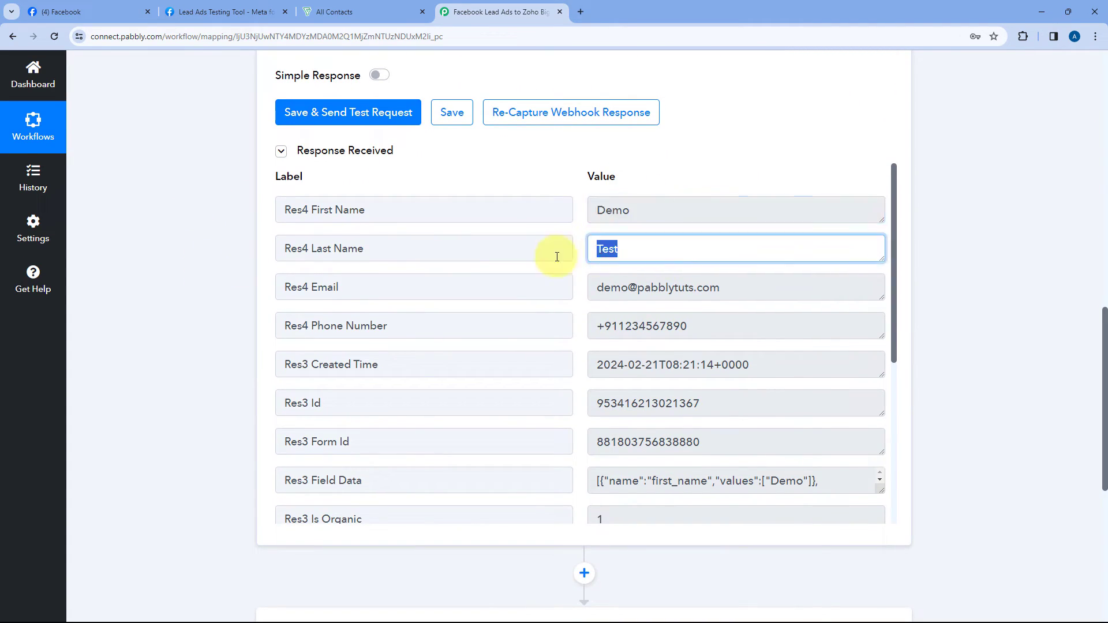
left_click(723, 287)
left_click(710, 325)
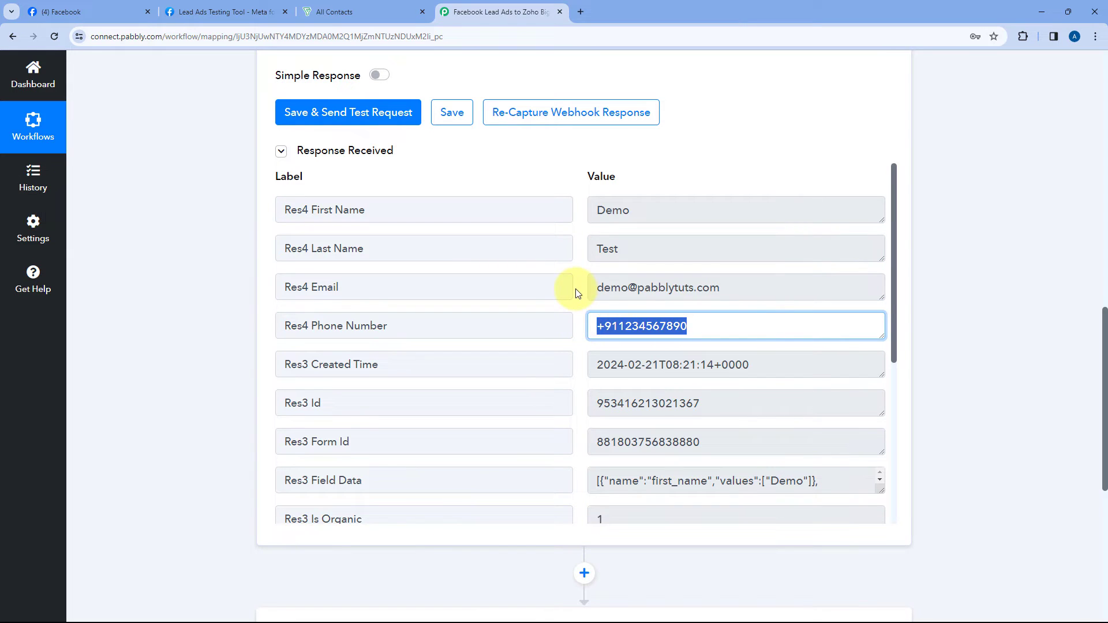
left_click(578, 293)
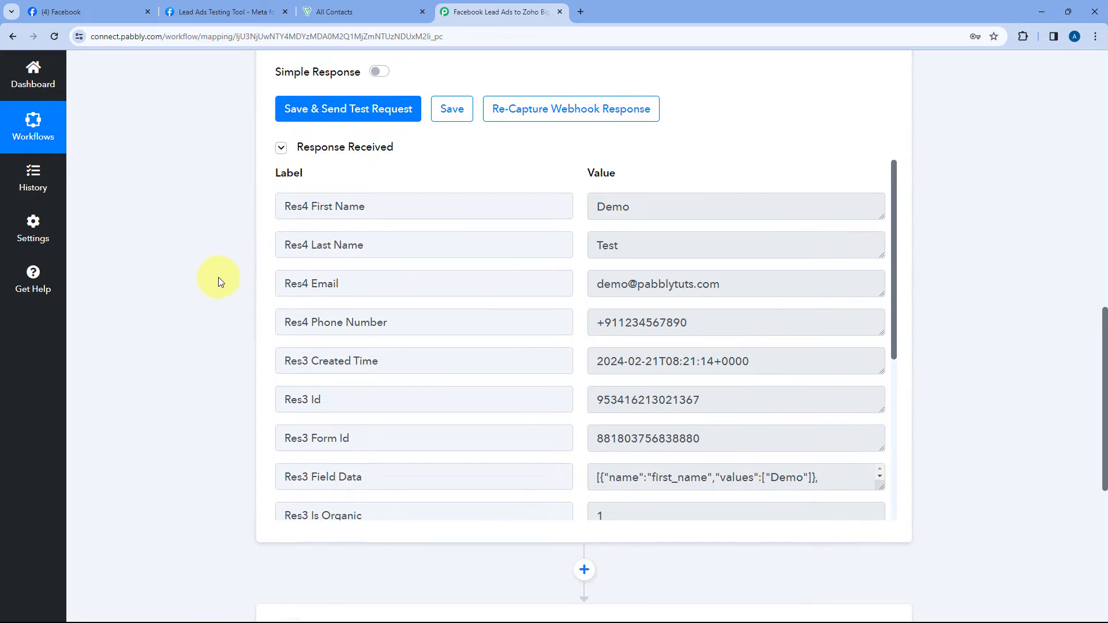
scroll(217, 279, "down", 6)
left_click(535, 301)
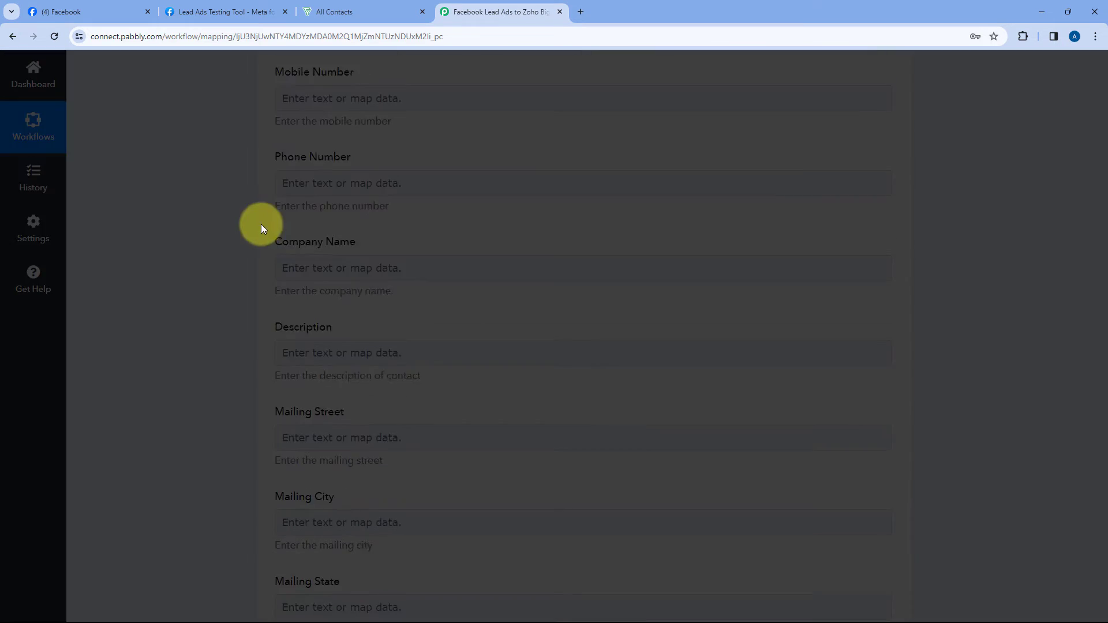
Step: Map the Facebook lead's first name into the Bigin First Name field
scroll(208, 231, "down", 8)
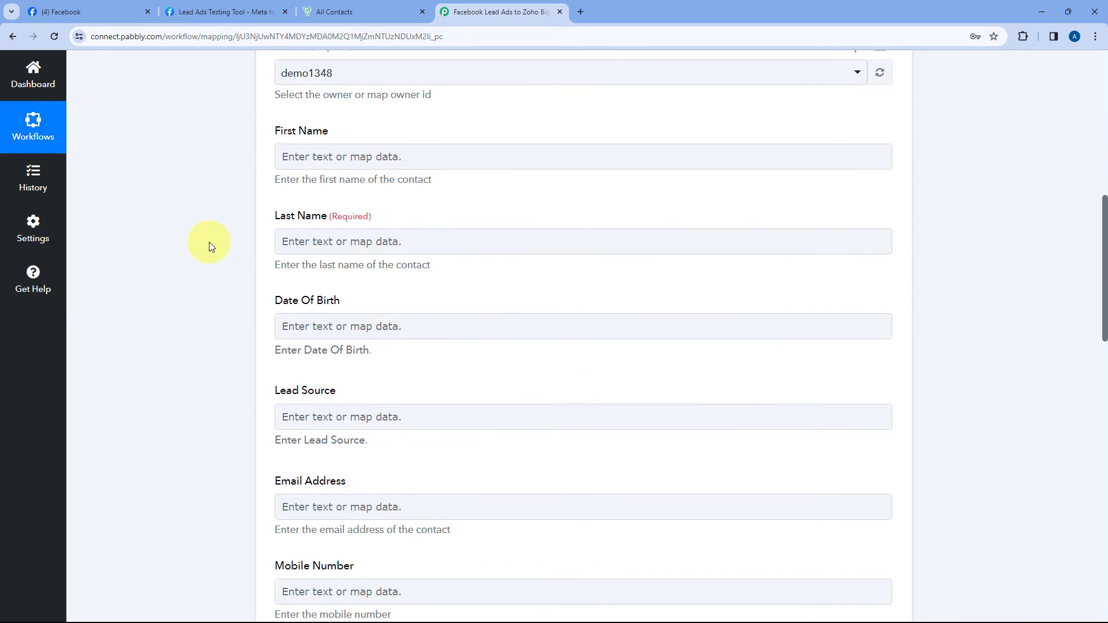
scroll(200, 241, "up", 1)
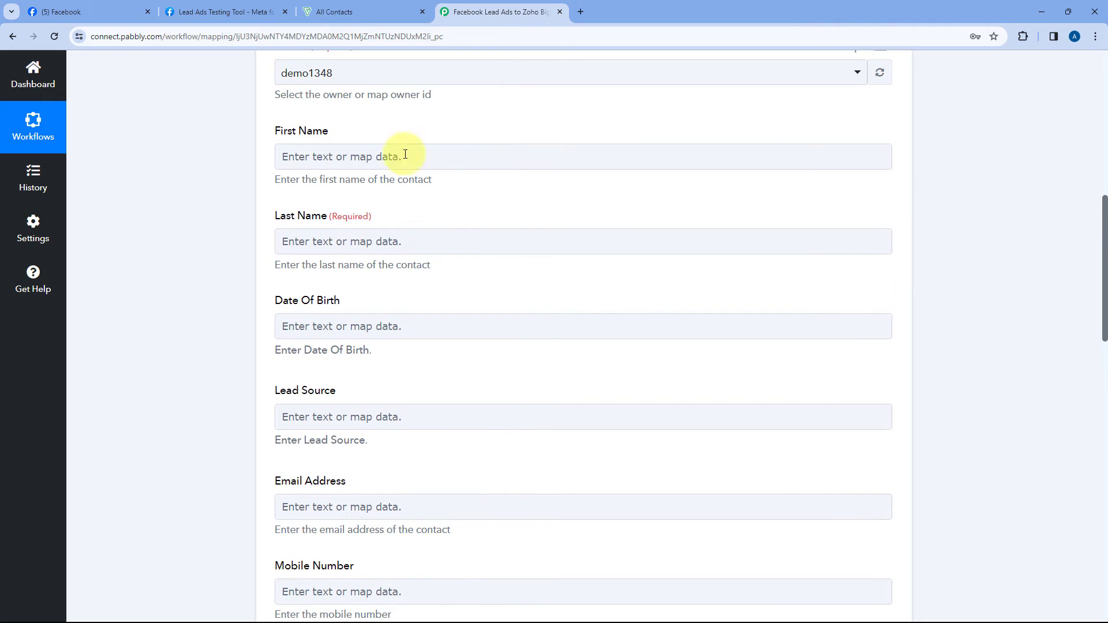
left_click(340, 156)
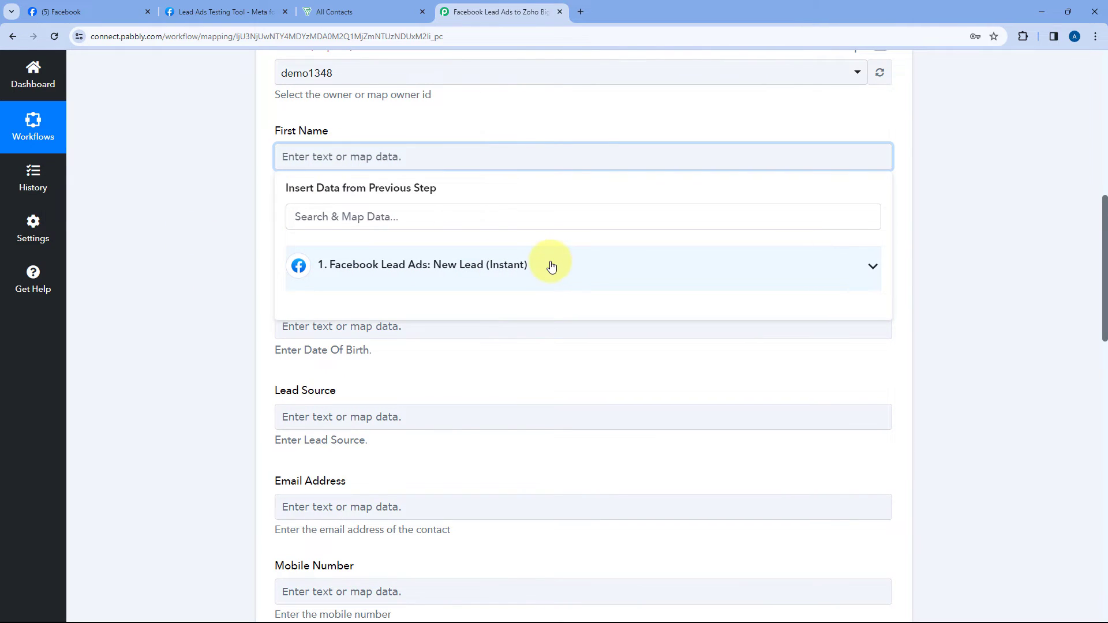
left_click(551, 266)
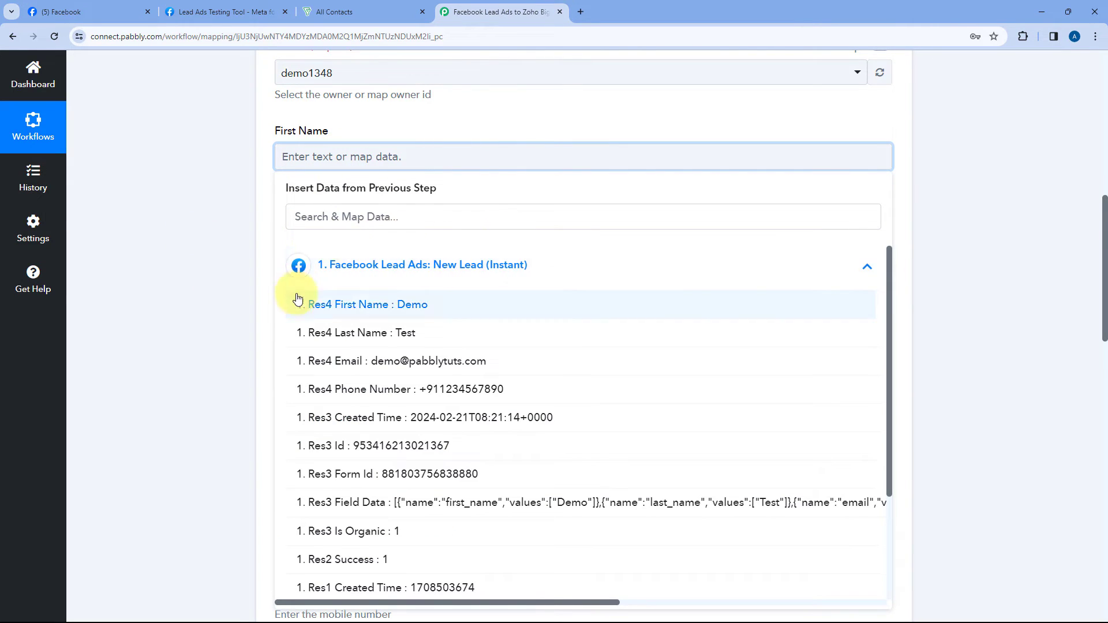
left_click(331, 312)
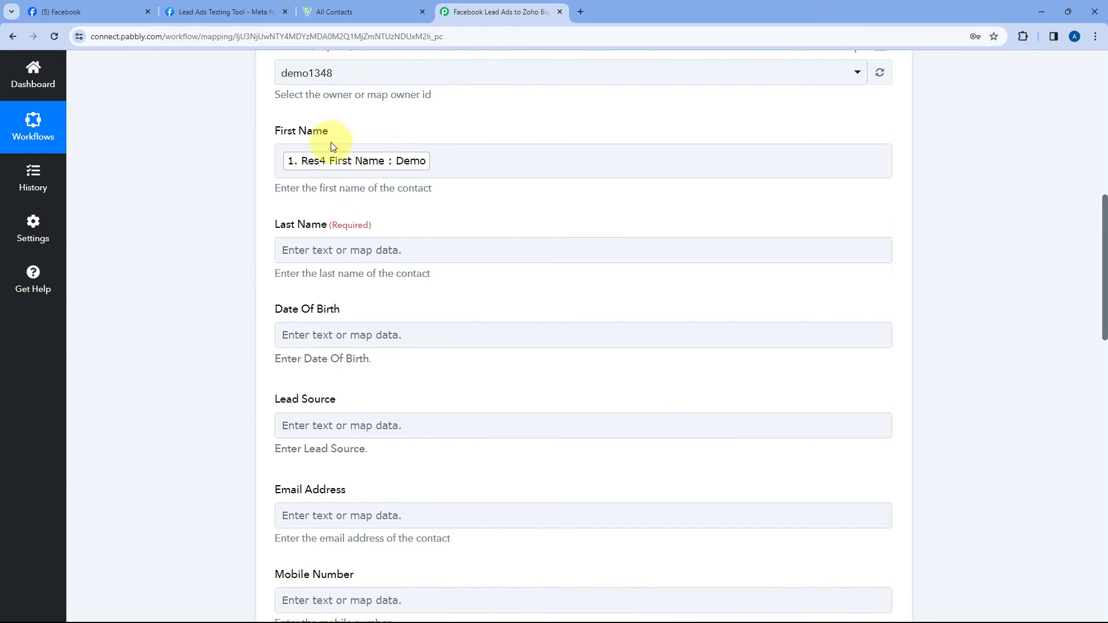
left_click(221, 12)
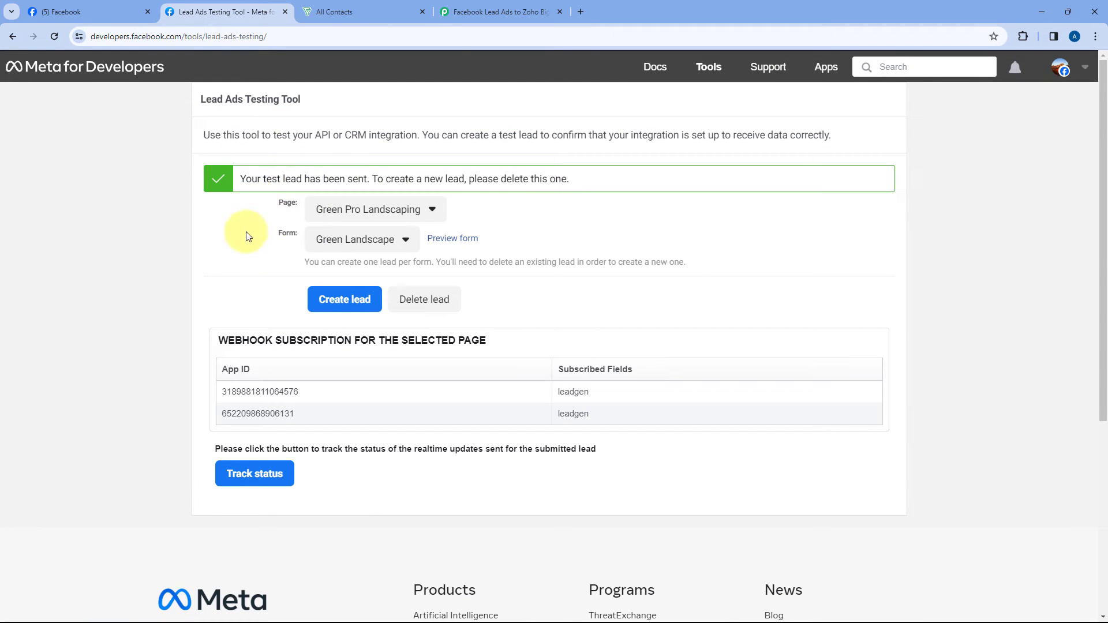
left_click(448, 5)
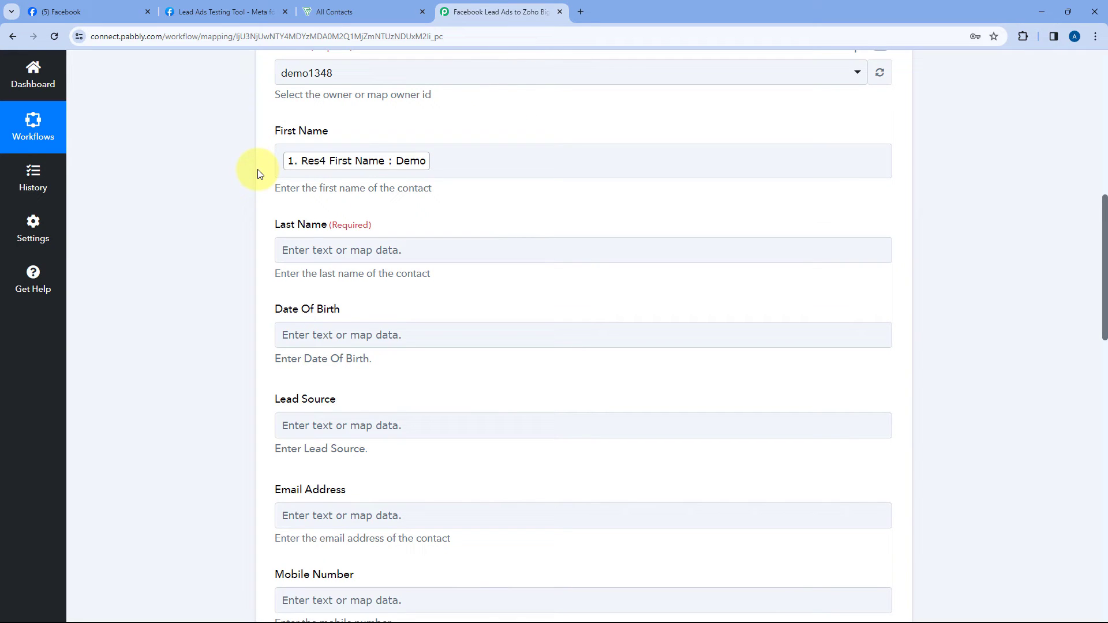
Step: Map the lead's last name into Last Name, leaving Date Of Birth blank
scroll(233, 155, "down", 2)
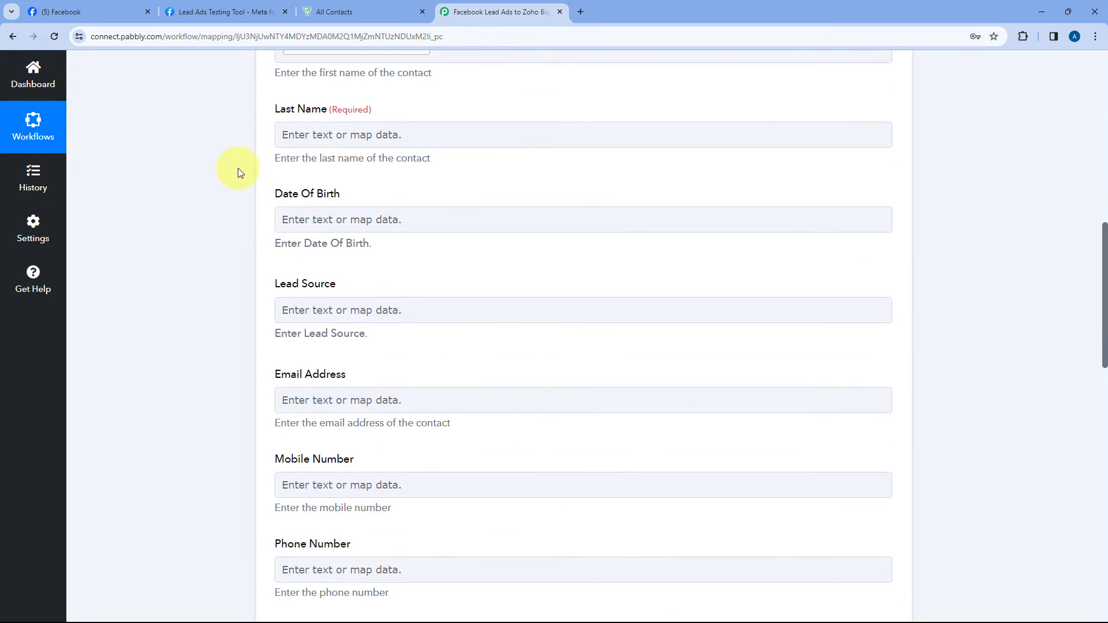
left_click(358, 134)
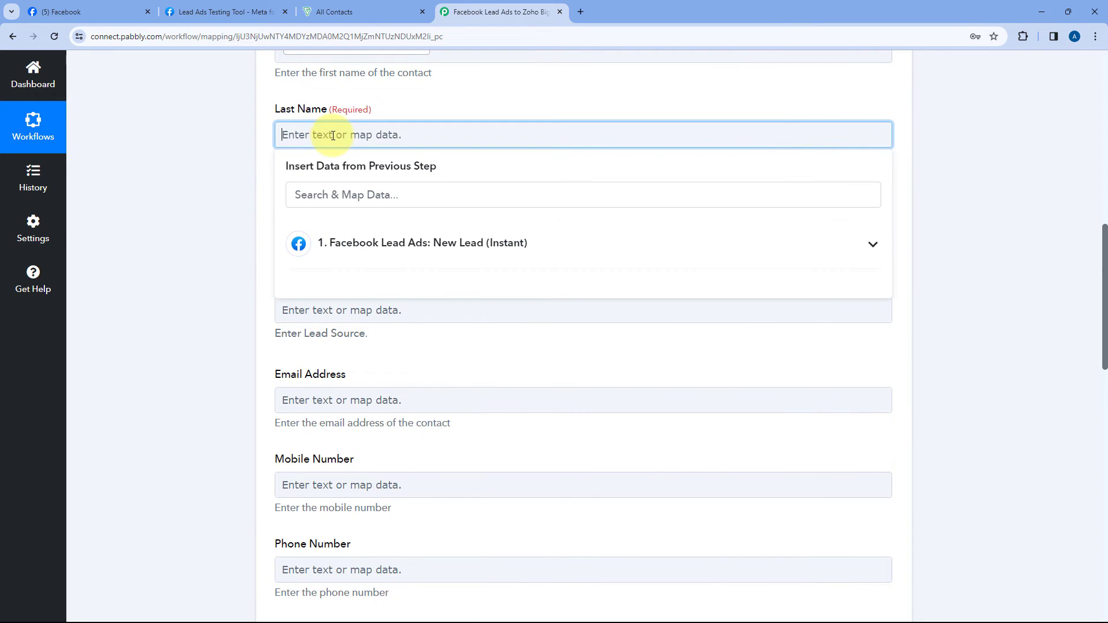
left_click(455, 241)
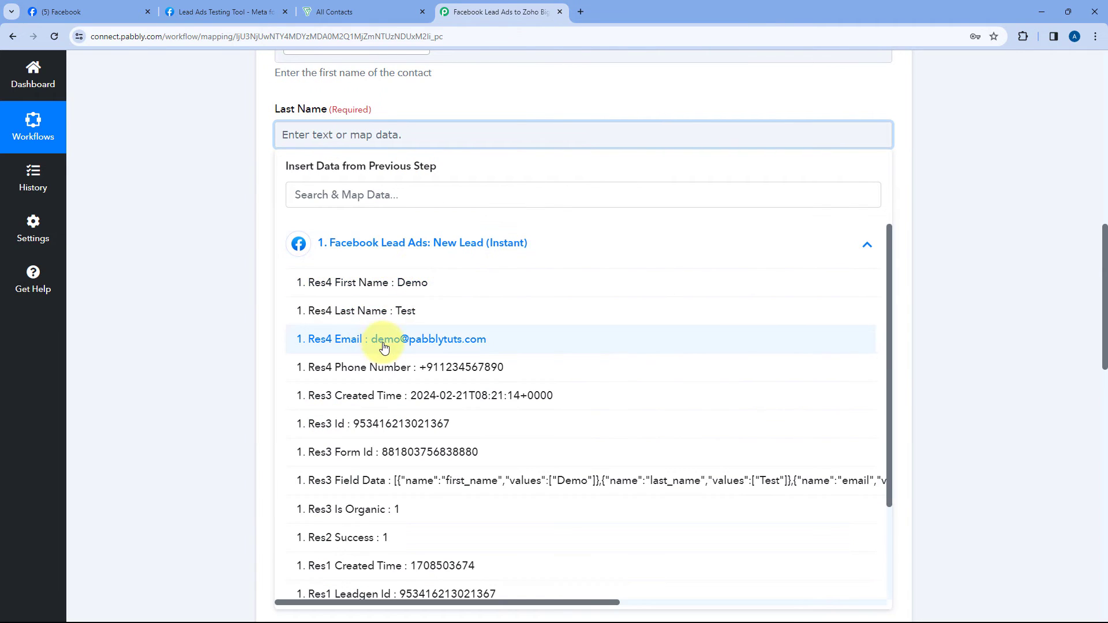
scroll(385, 345, "down", 1)
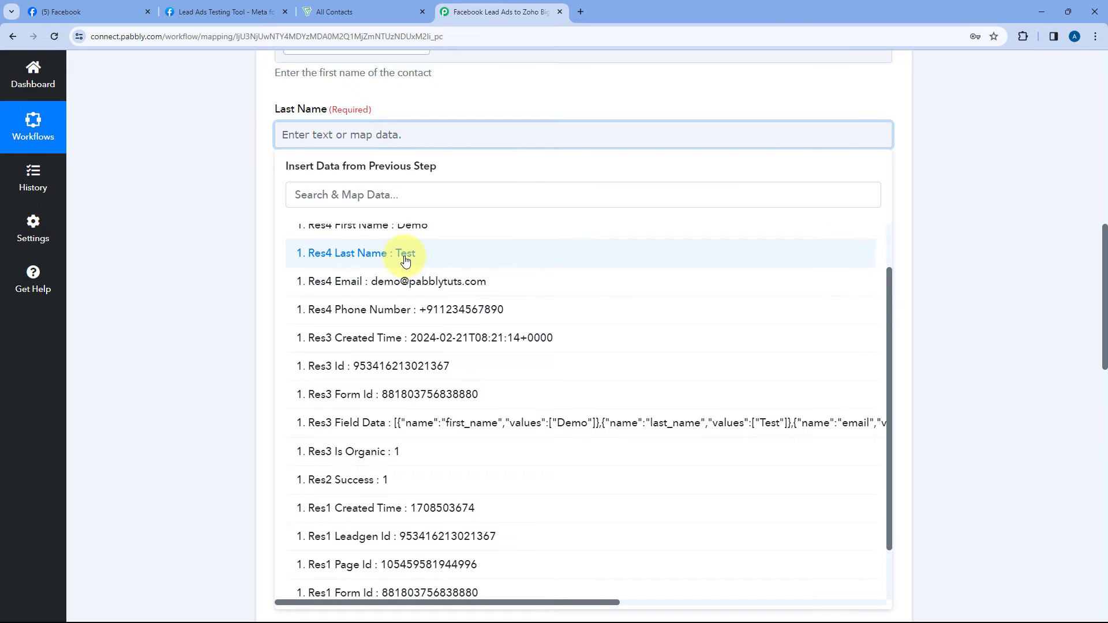
left_click(403, 253)
scroll(254, 145, "down", 1)
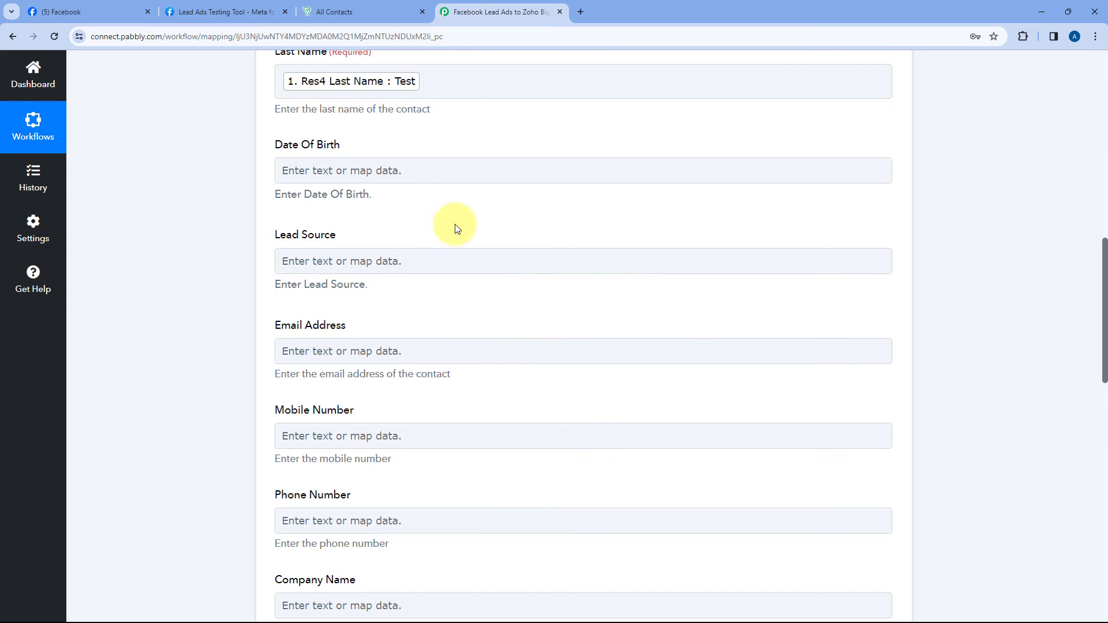
left_click(485, 175)
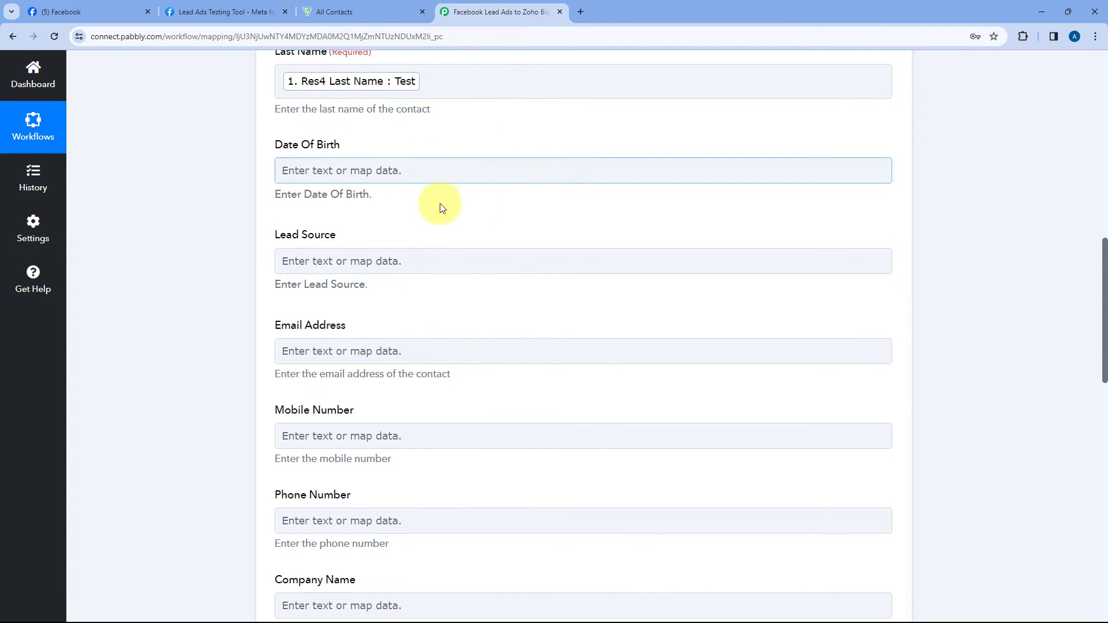
left_click(465, 155)
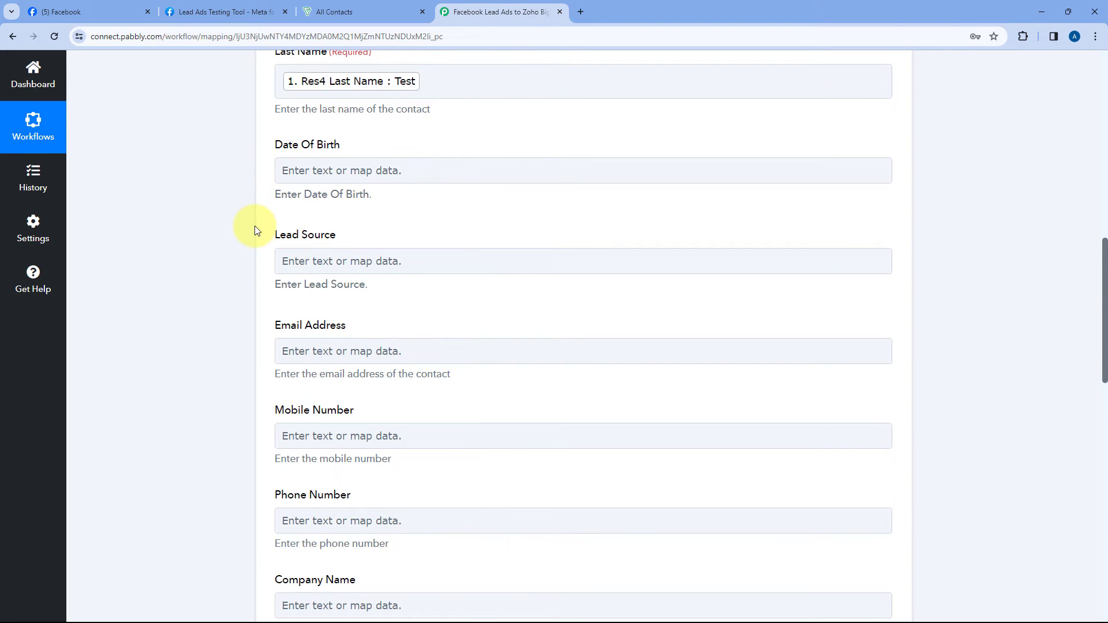
Step: Map the lead's email into the Email Address field
scroll(256, 230, "down", 2)
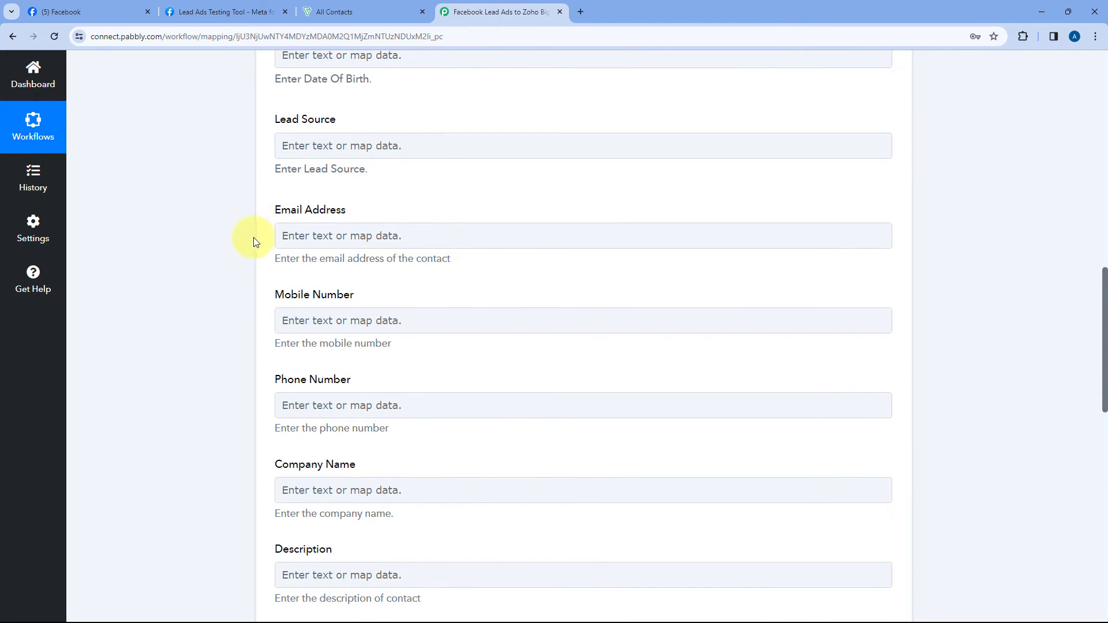
left_click(299, 228)
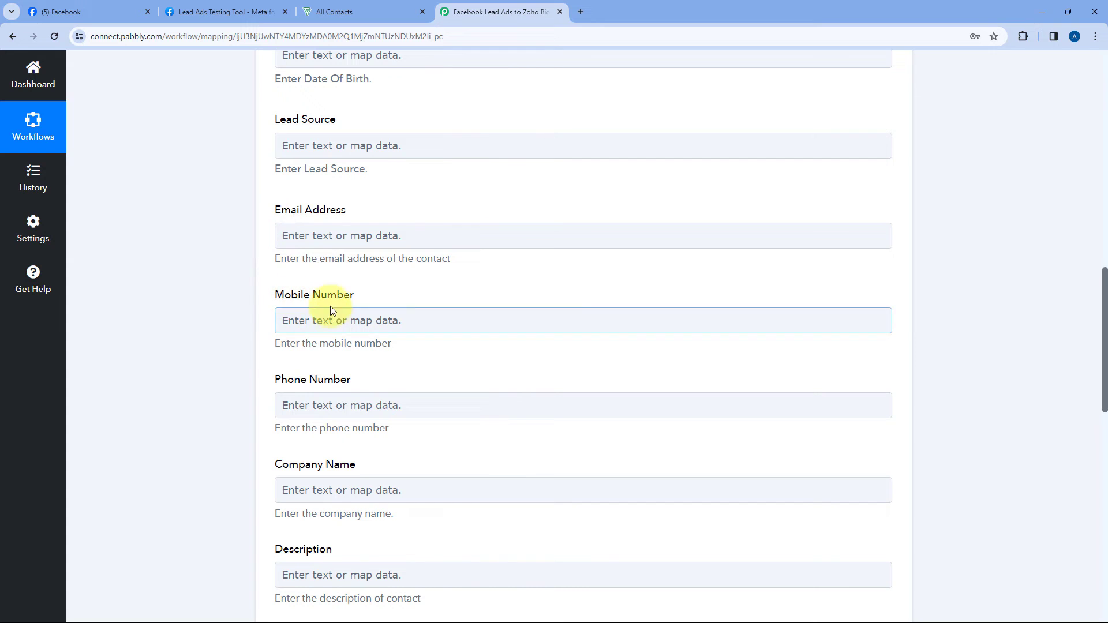
left_click(317, 236)
scroll(257, 206, "down", 2)
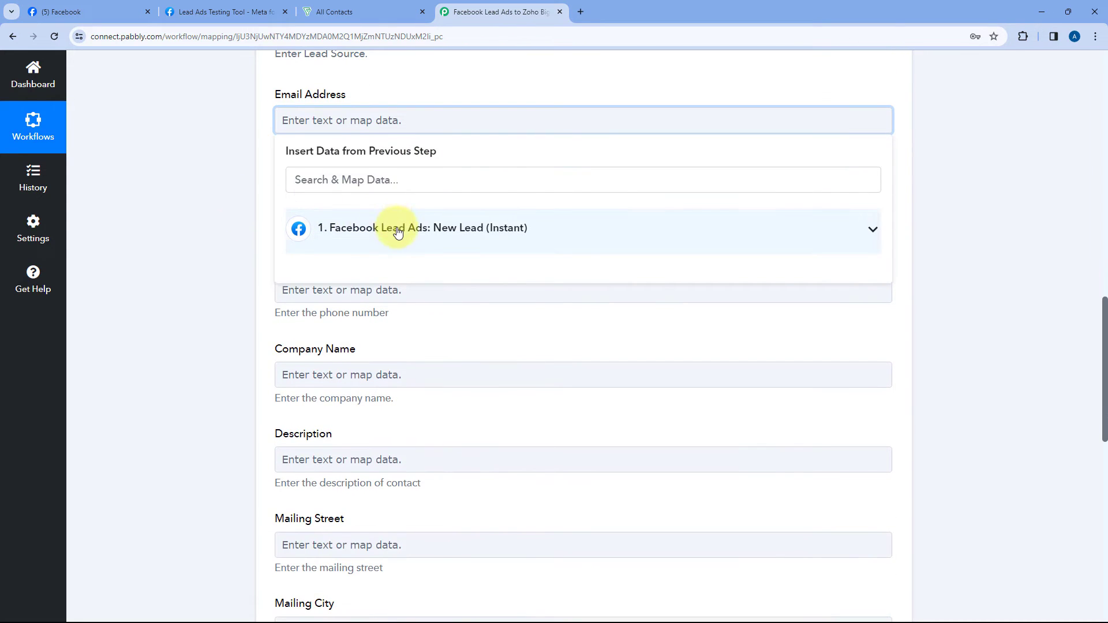
left_click(386, 231)
left_click(358, 330)
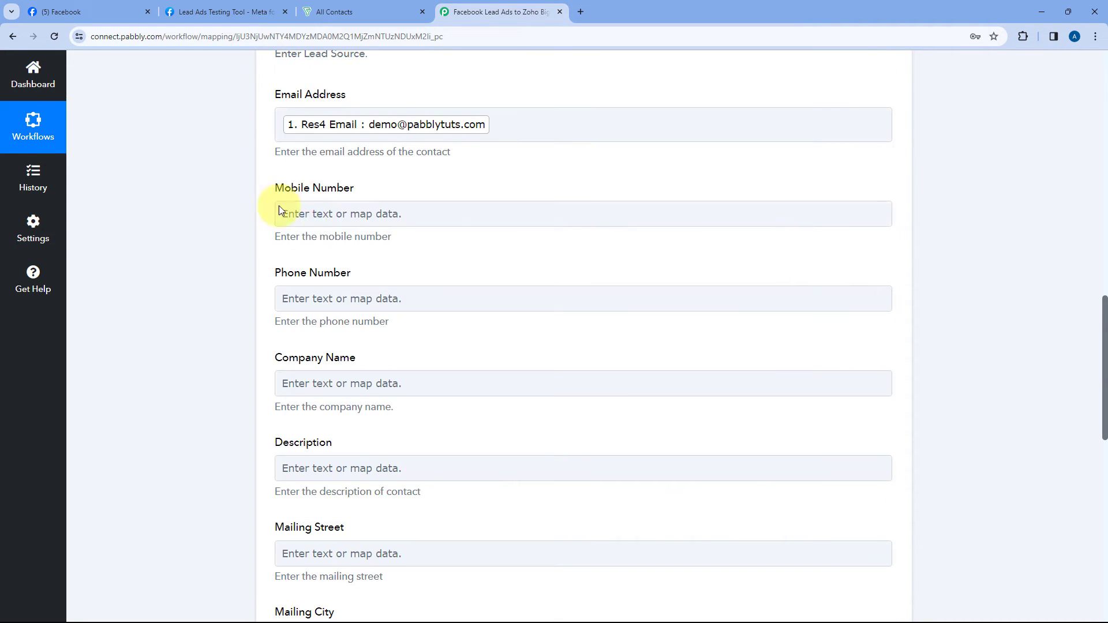
Step: Map the lead's phone number into the Mobile Number field
left_click(281, 212)
left_click(373, 315)
left_click(369, 445)
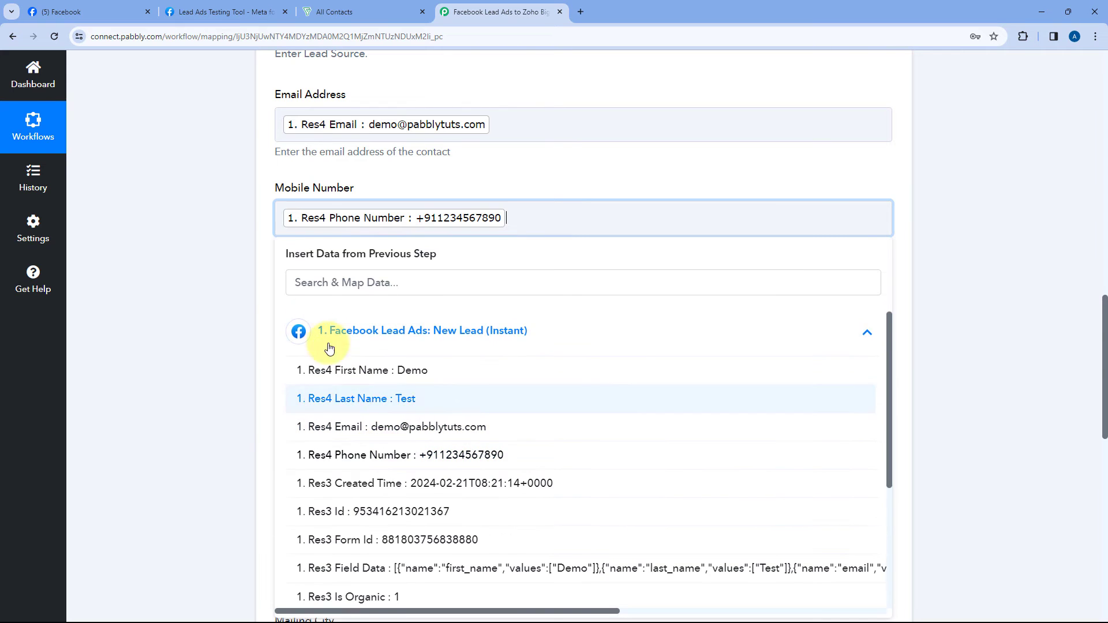
left_click(266, 219)
scroll(260, 211, "down", 2)
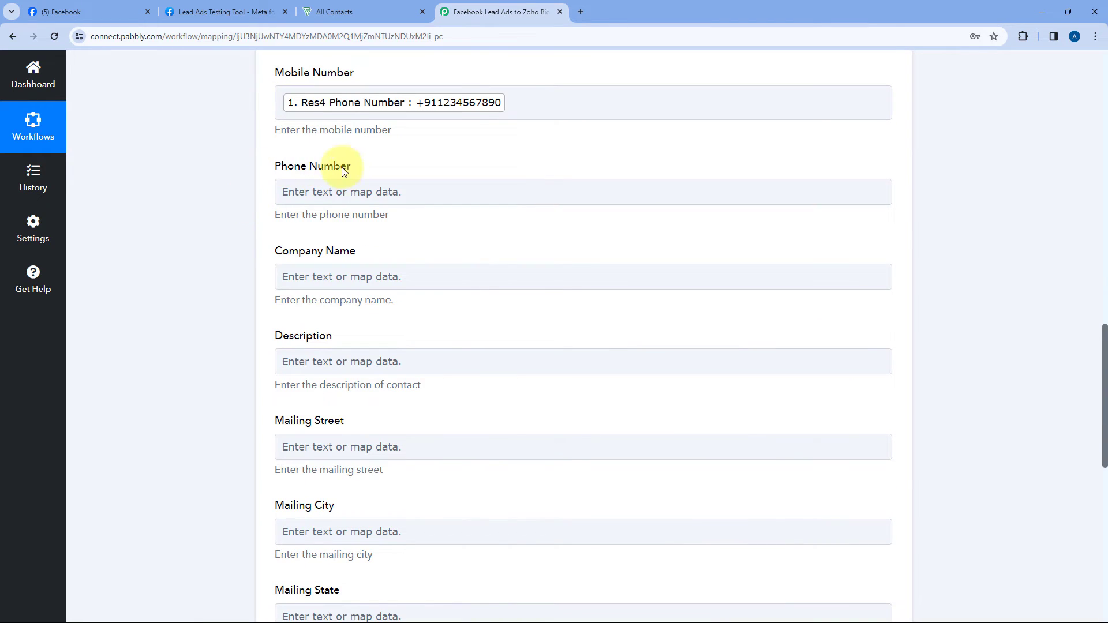
scroll(346, 242, "down", 2)
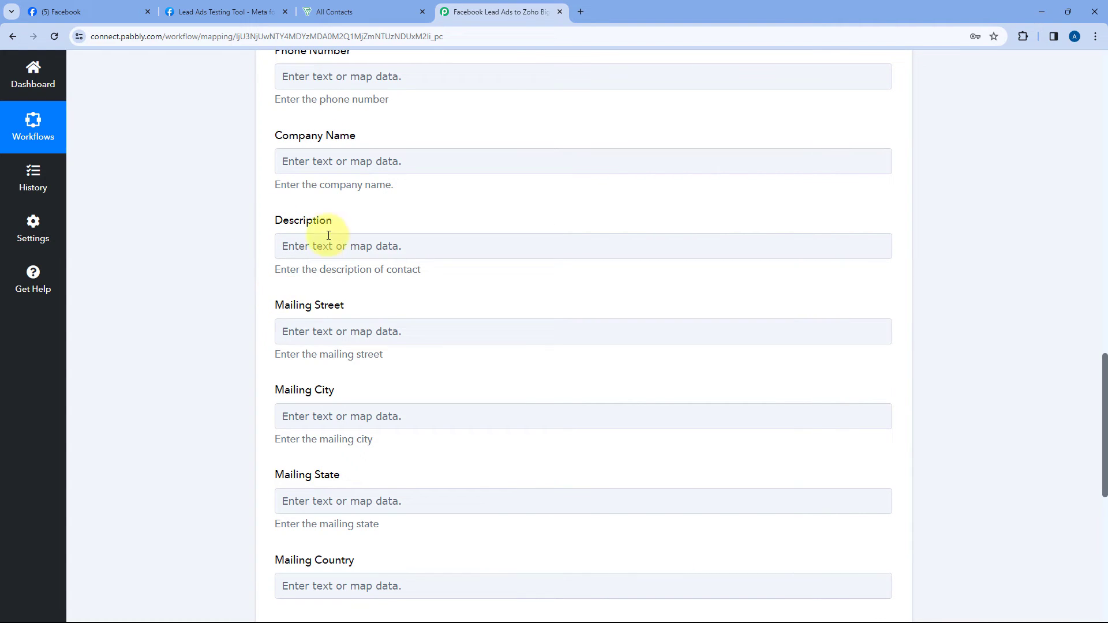
scroll(319, 178, "down", 4)
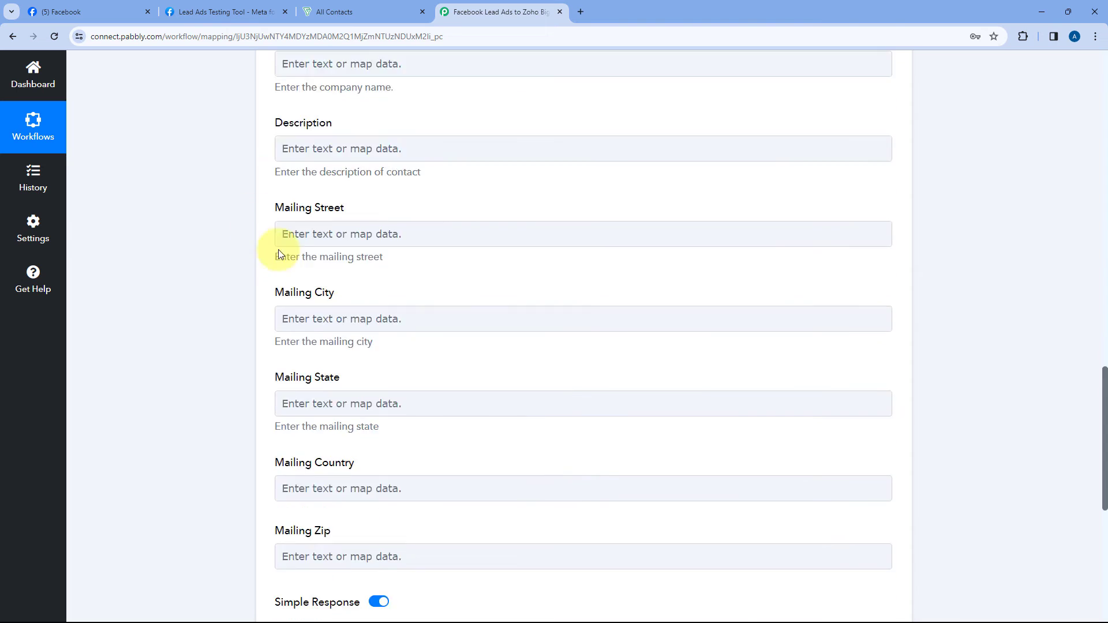
scroll(279, 249, "down", 1)
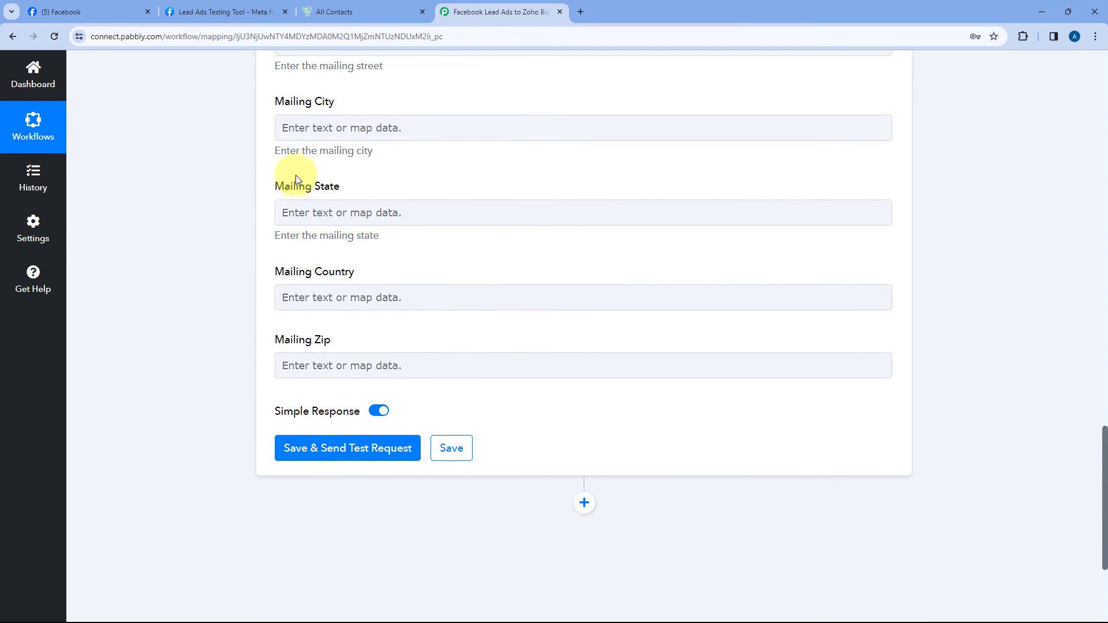
scroll(239, 301, "down", 2)
Step: Save the Create Contact step with a test request and review its SUCCESS response
left_click(346, 332)
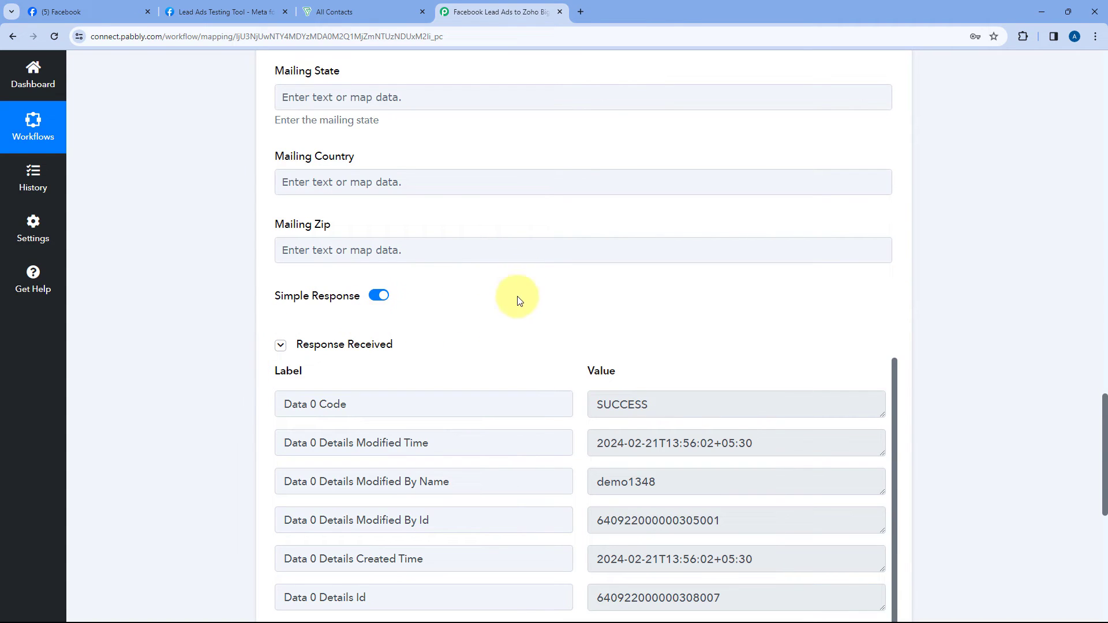
scroll(520, 300, "down", 2)
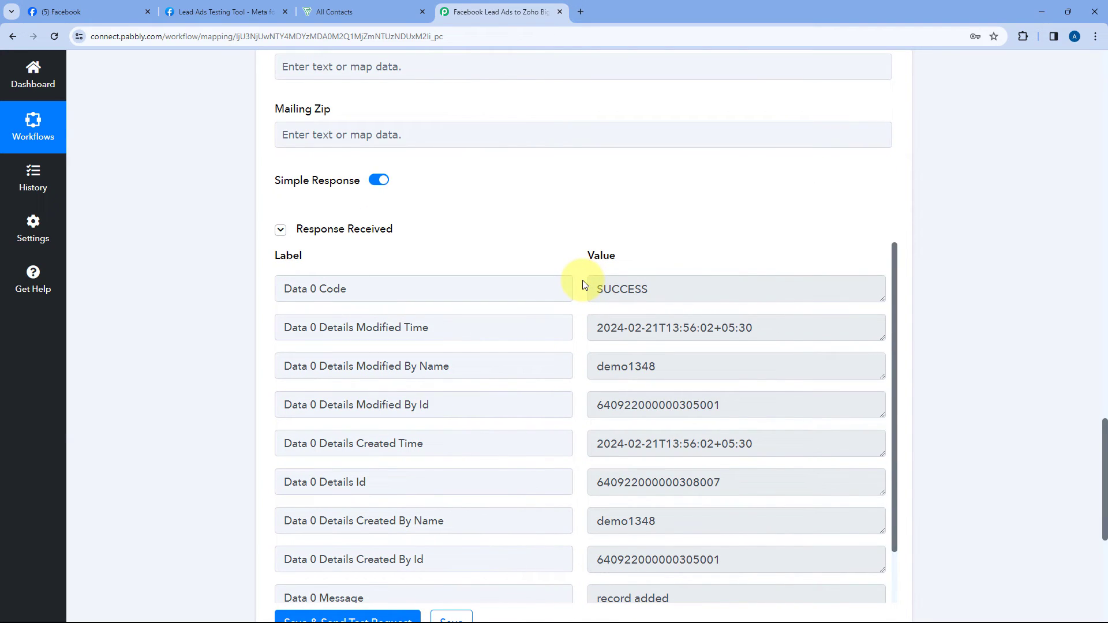
scroll(570, 240, "up", 15)
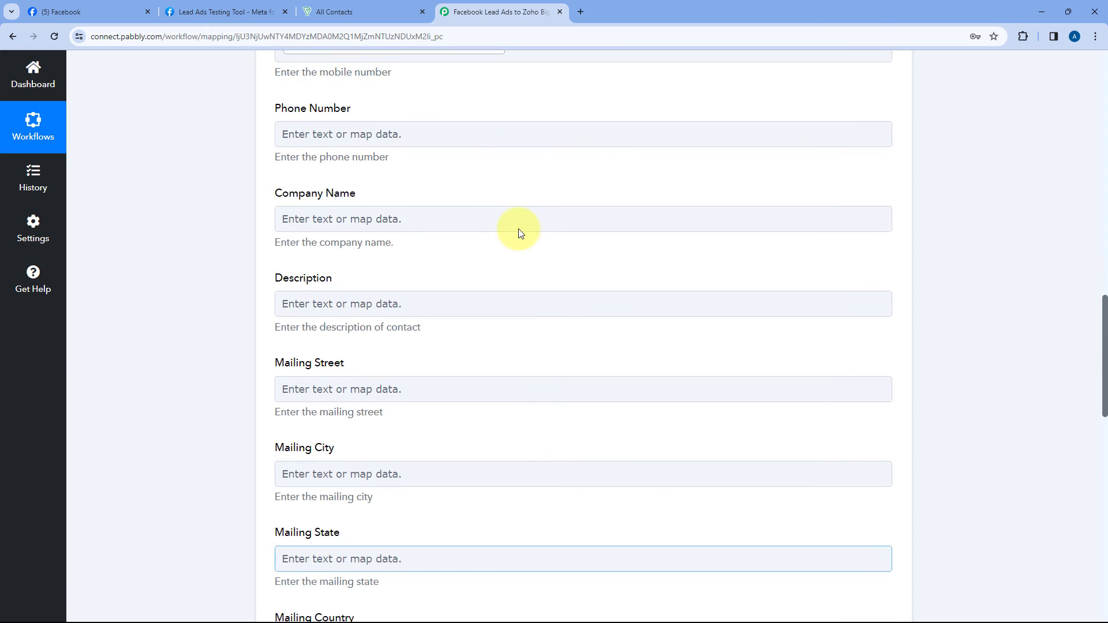
scroll(508, 237, "up", 4)
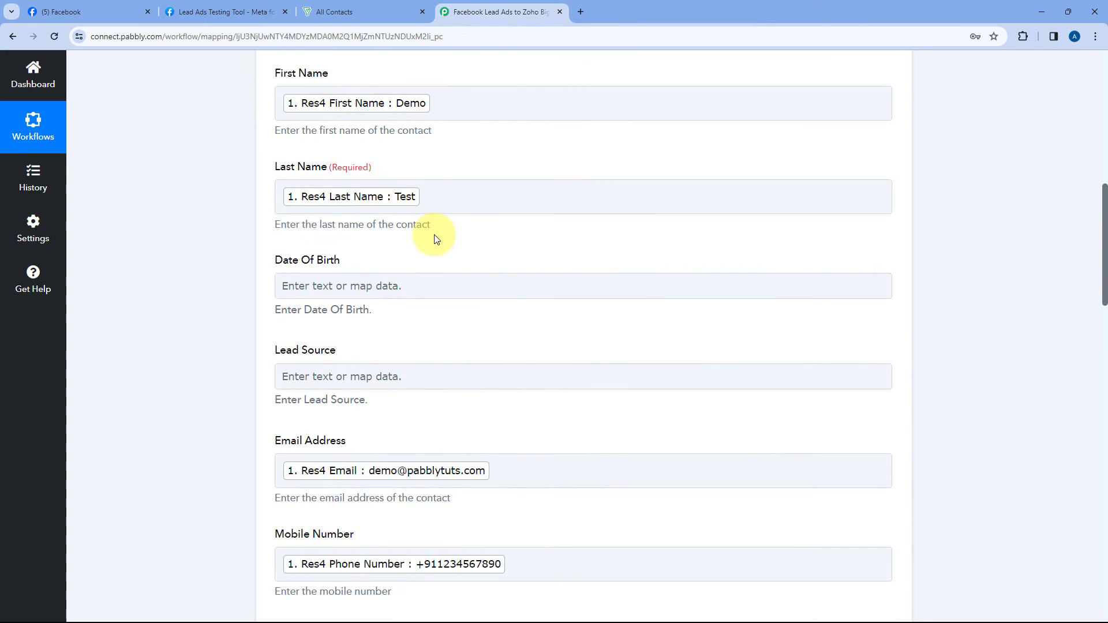
scroll(483, 163, "up", 10)
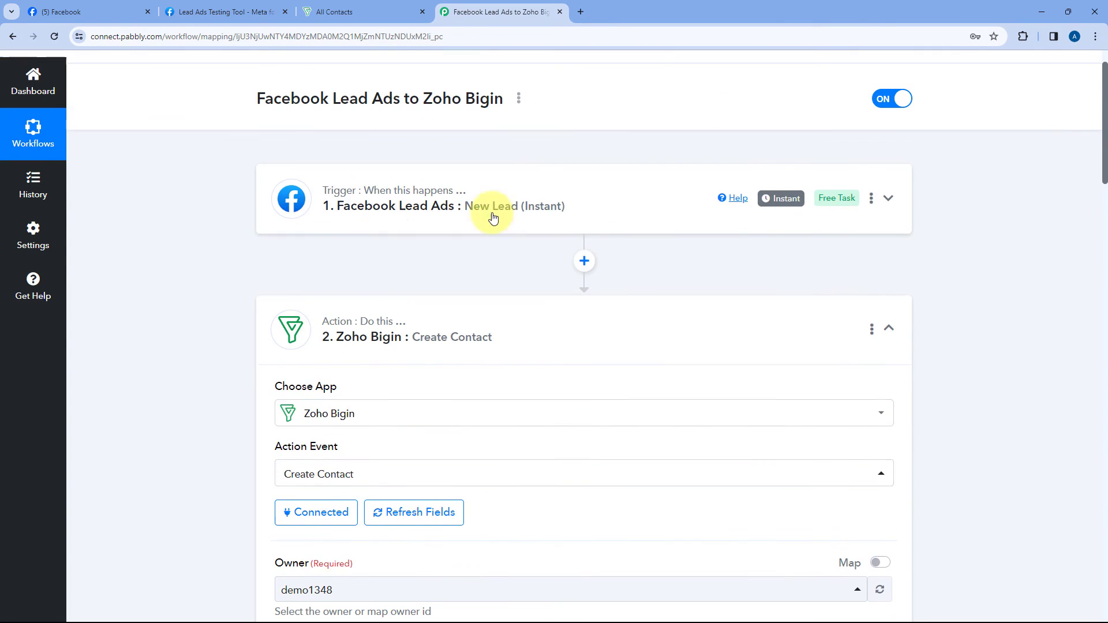
scroll(445, 217, "down", 7)
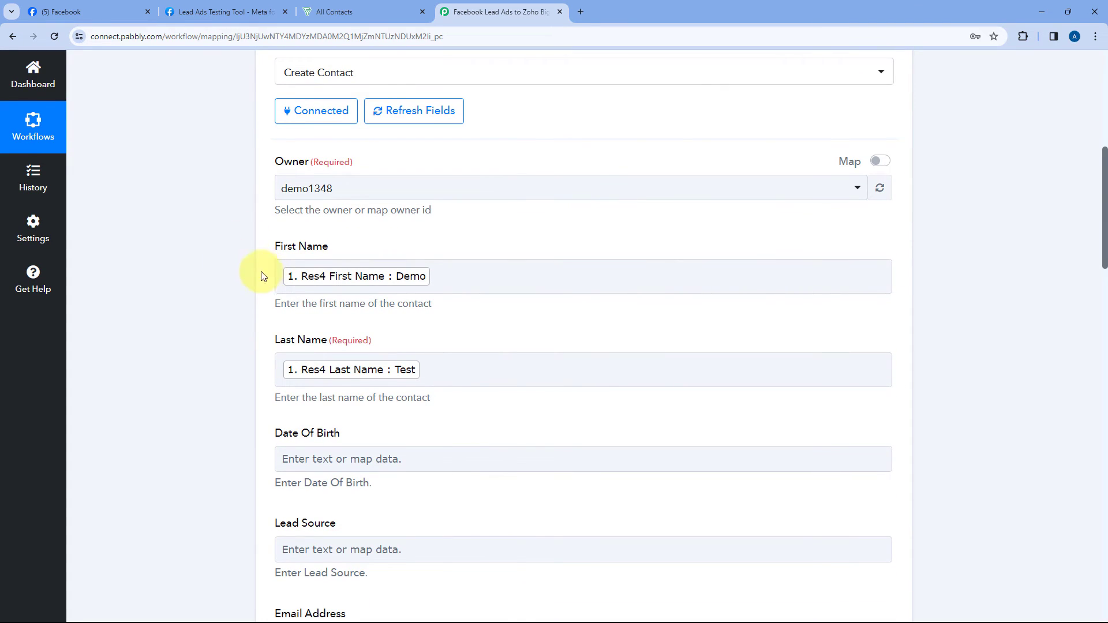
scroll(241, 287, "down", 2)
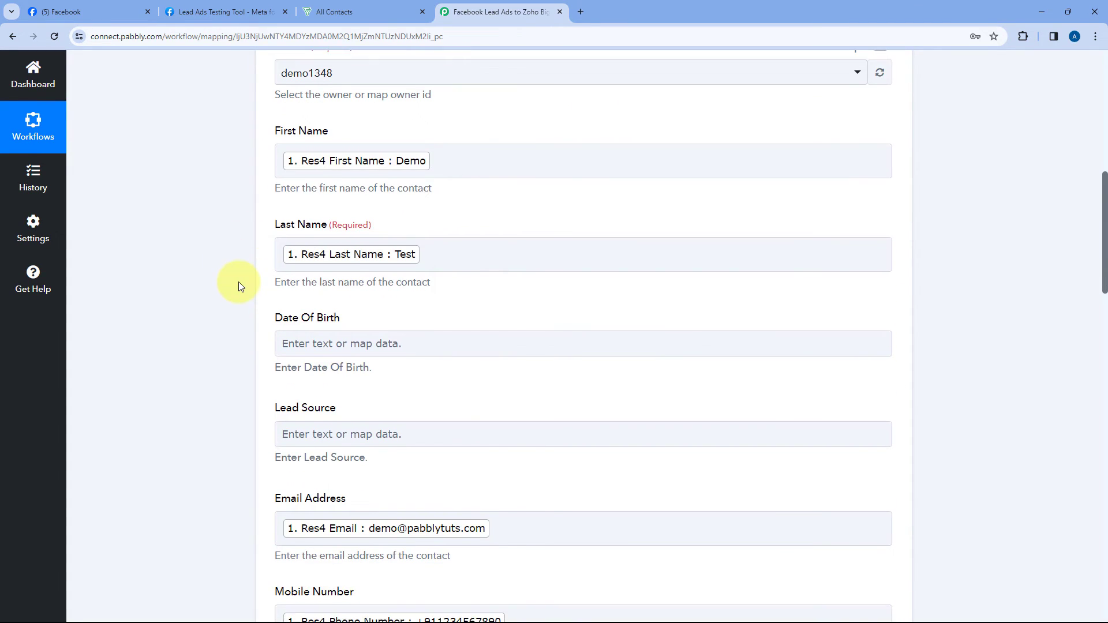
left_click(369, 10)
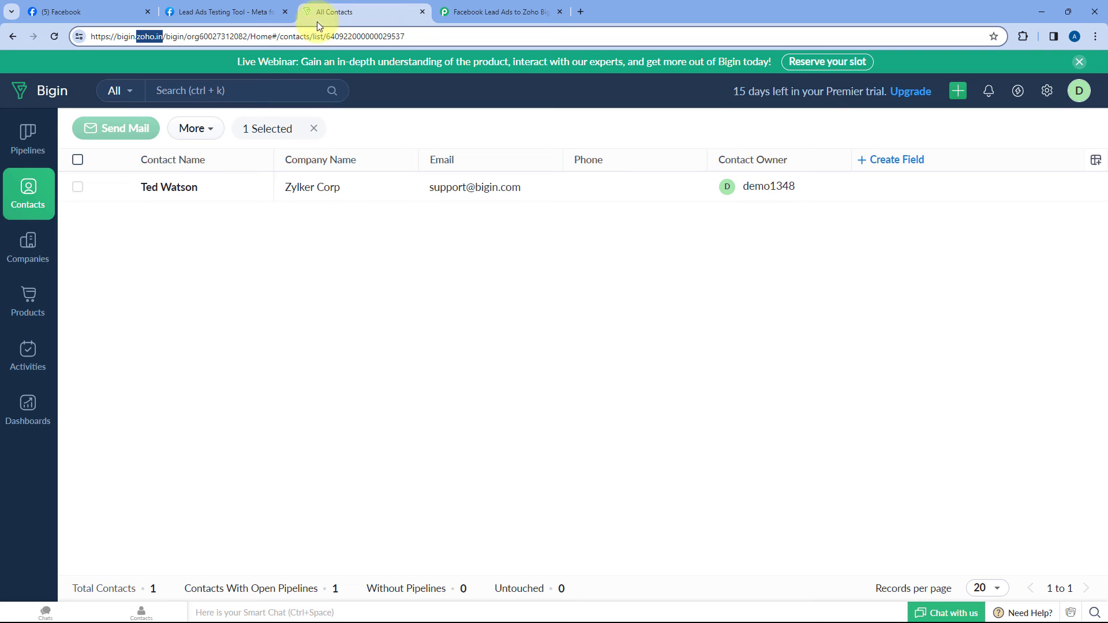
Step: Reload the Bigin contacts list and preview the new Demo Test contact's details
left_click(53, 36)
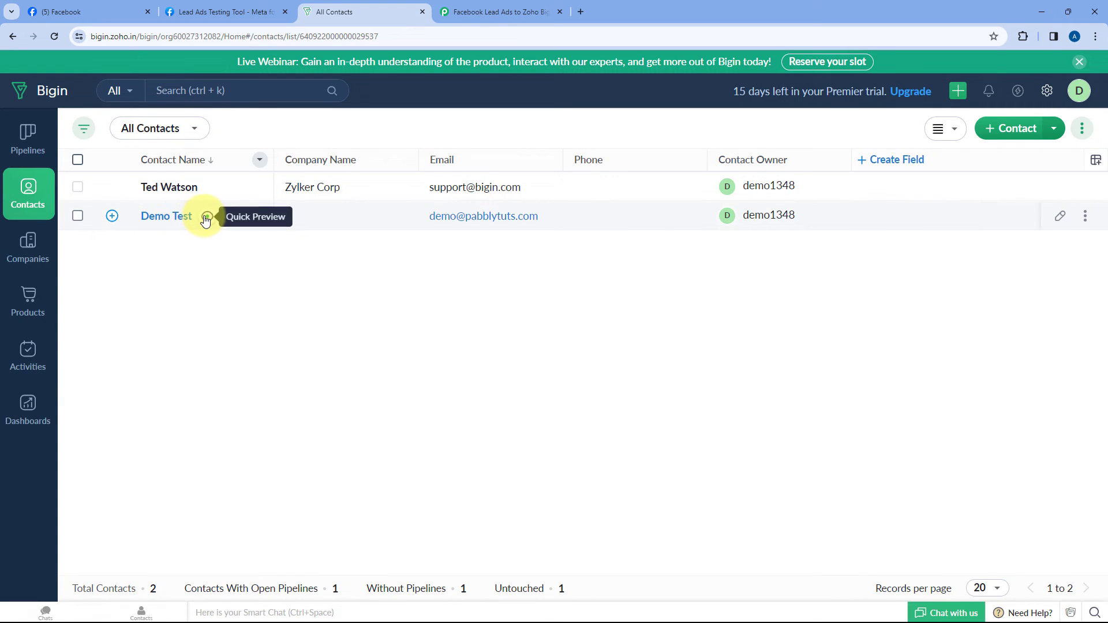
left_click(271, 217)
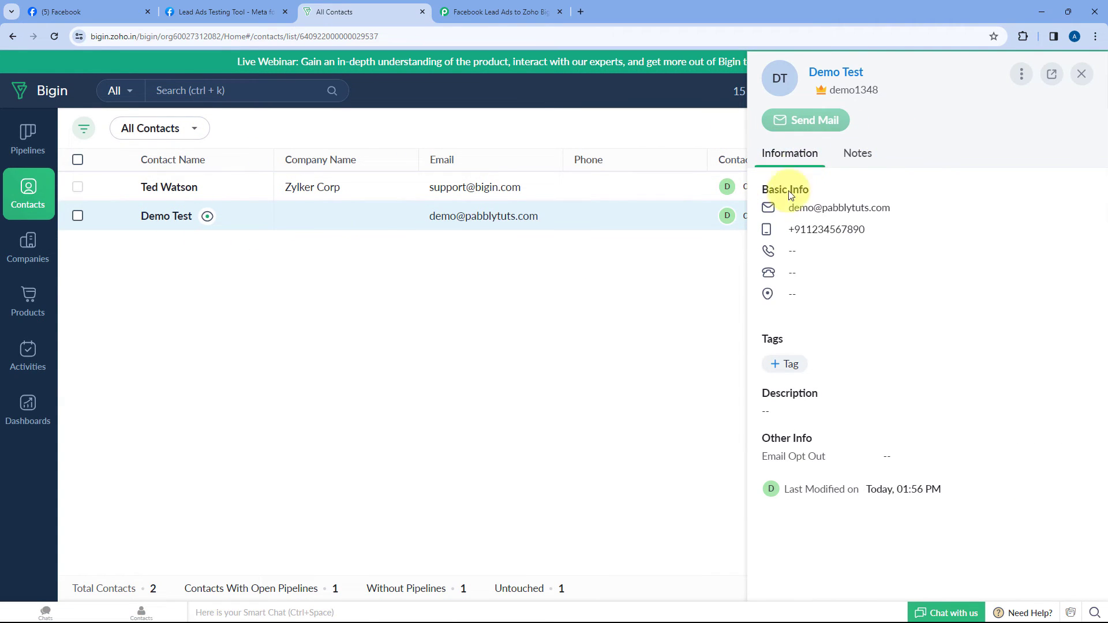
left_click(221, 12)
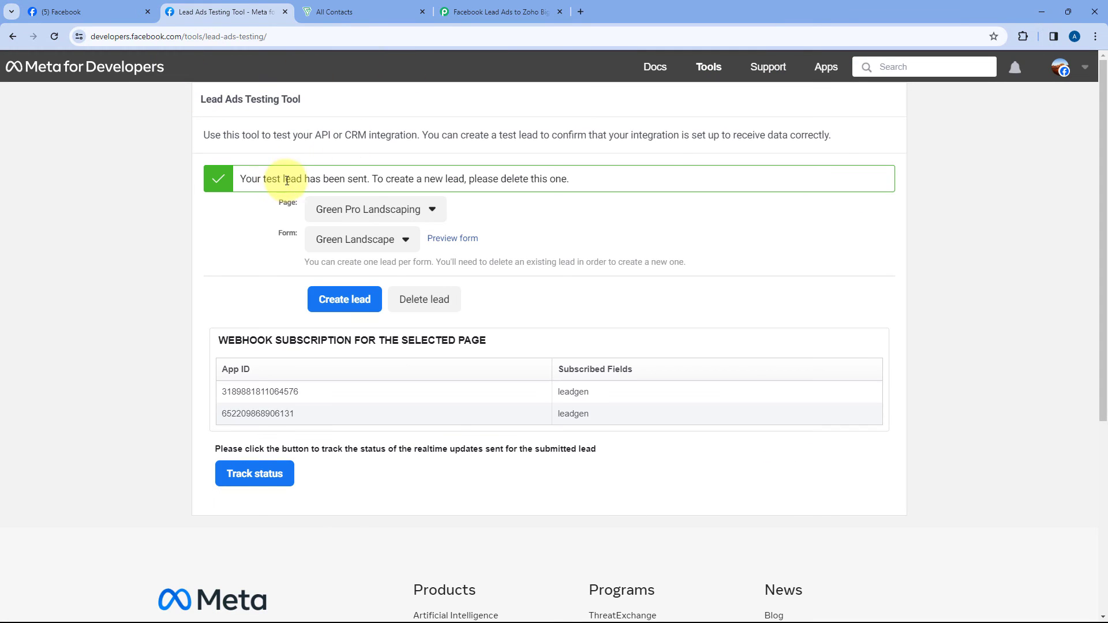
left_click(456, 11)
left_click(381, 7)
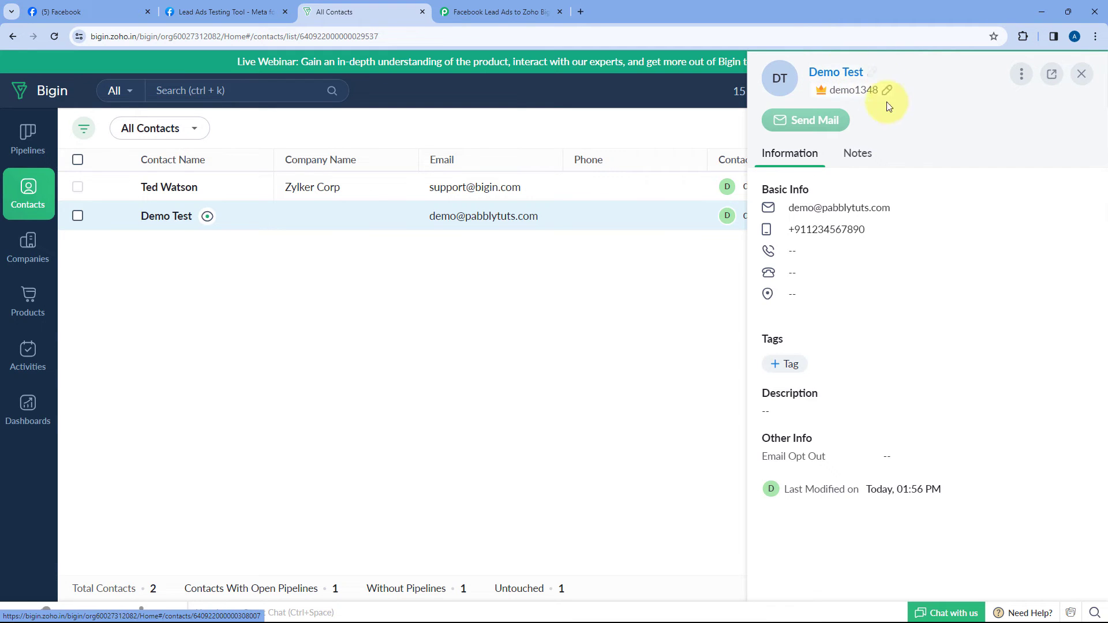
Step: Start and cancel an email to Demo Test, then return to the Pabbly workflow
left_click(770, 209)
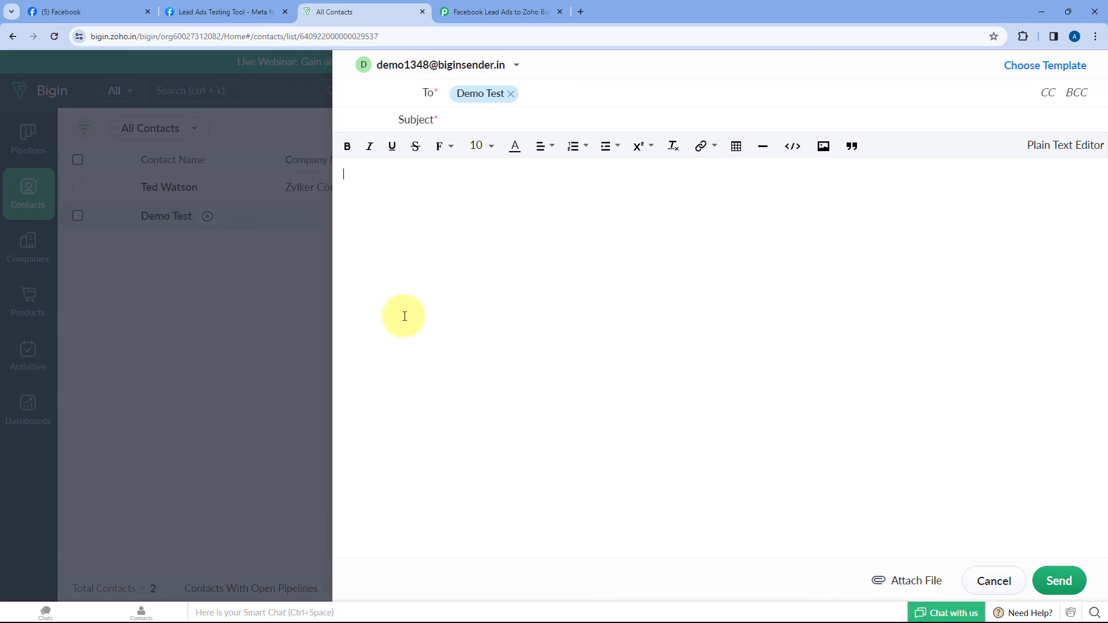
left_click(994, 580)
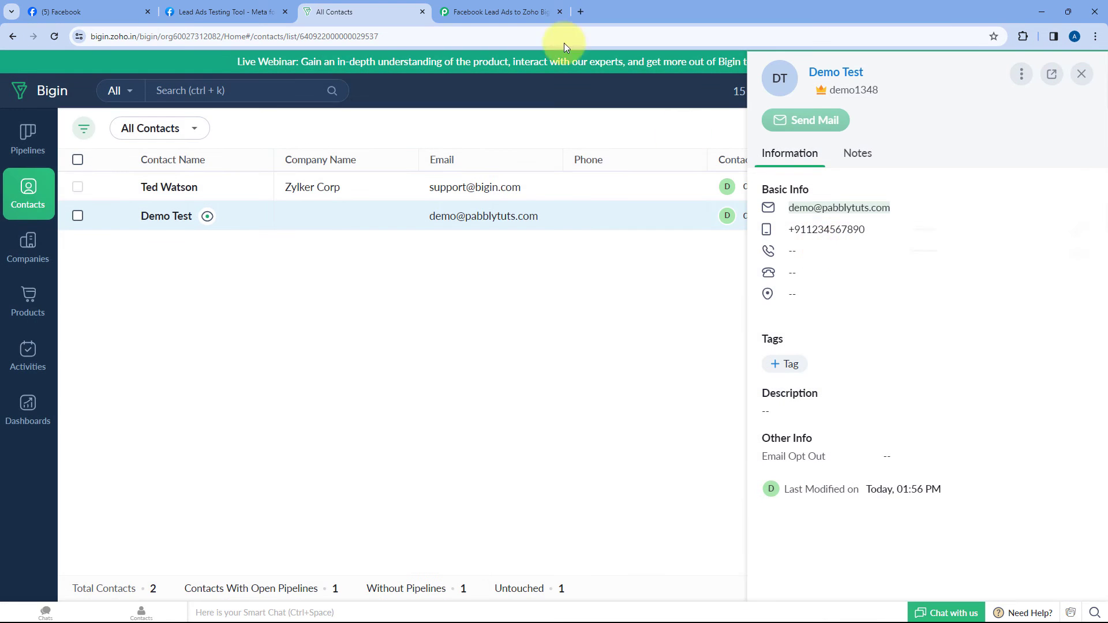
left_click(474, 13)
scroll(627, 225, "up", 6)
scroll(639, 169, "up", 1)
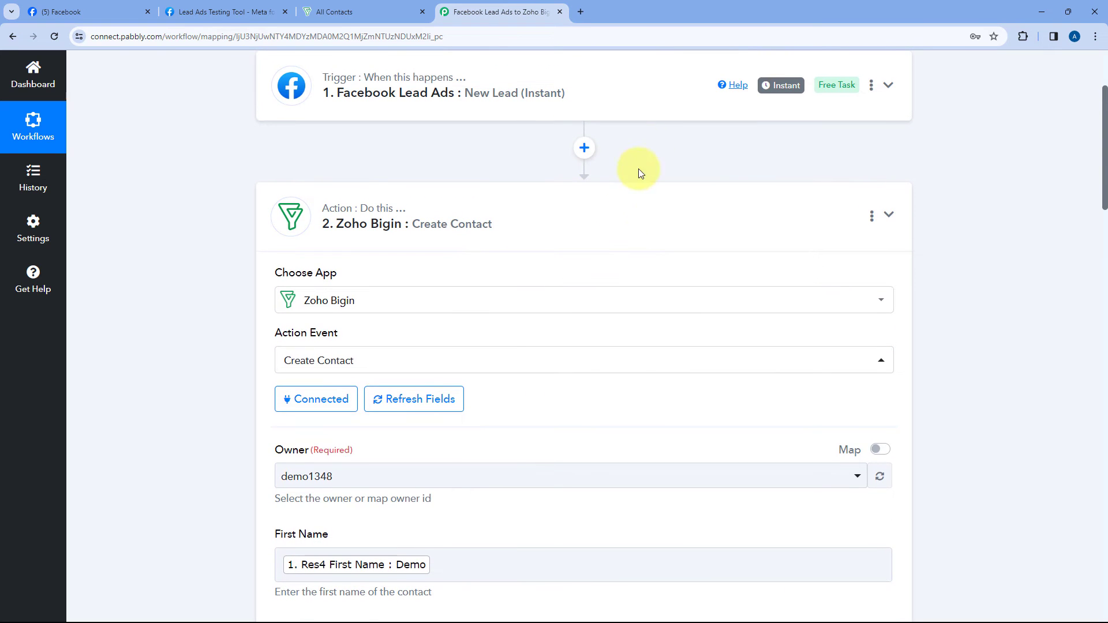
Step: Collapse the Zoho Bigin Create Contact card and go back to the Lead Ads Testing Tool
left_click(641, 168)
scroll(629, 158, "up", 3)
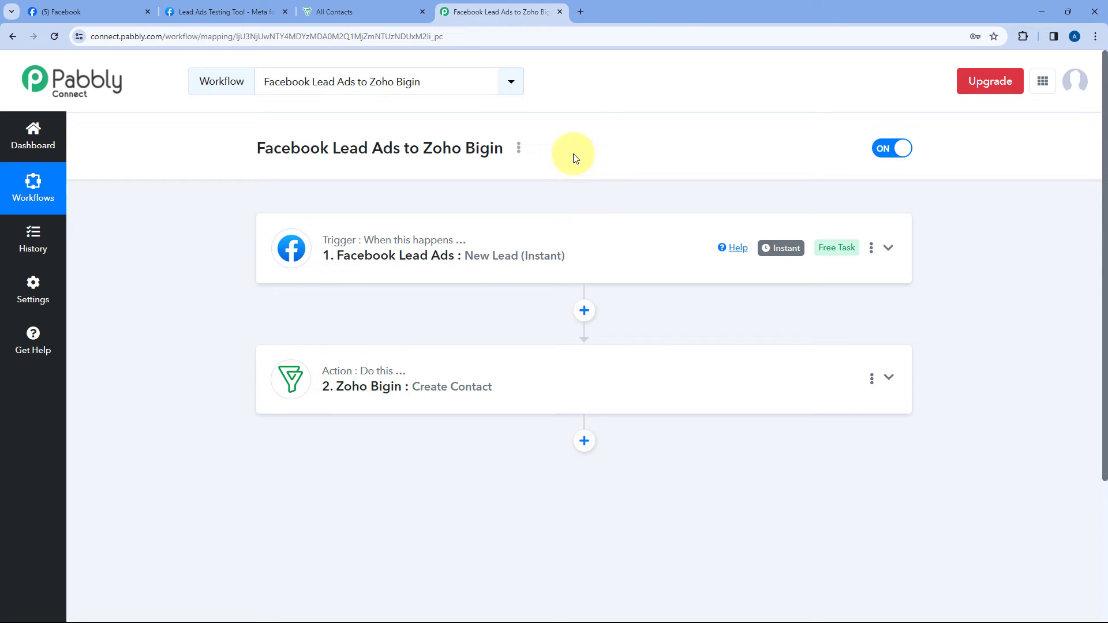
left_click(245, 17)
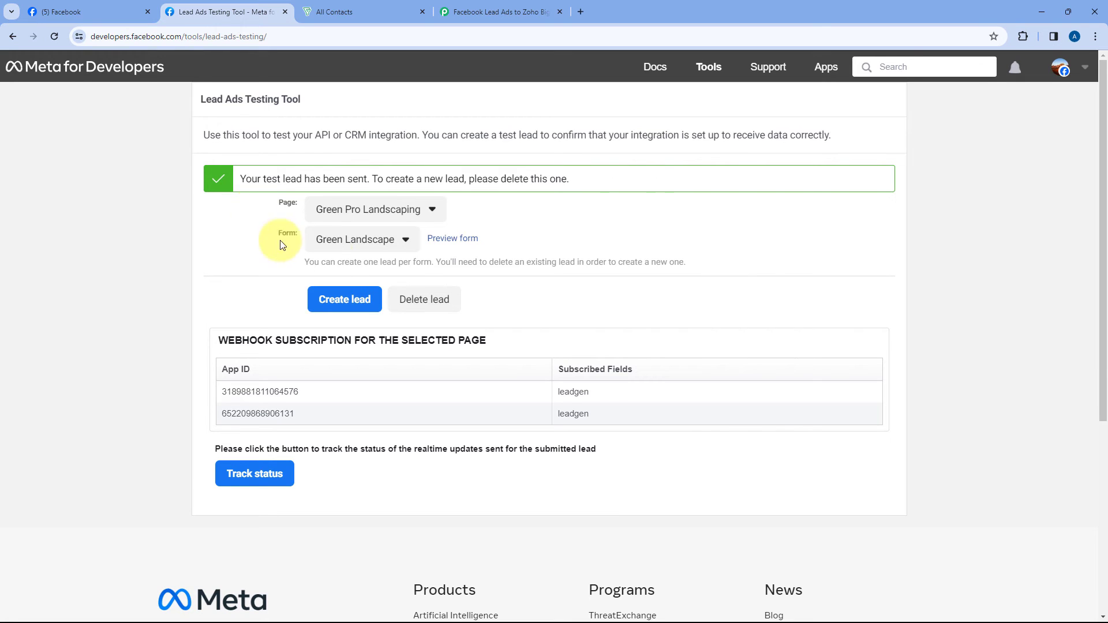
Step: Delete the old test lead, reload, and reselect page Green Pro Landscaping with form Green Landscape
left_click(430, 303)
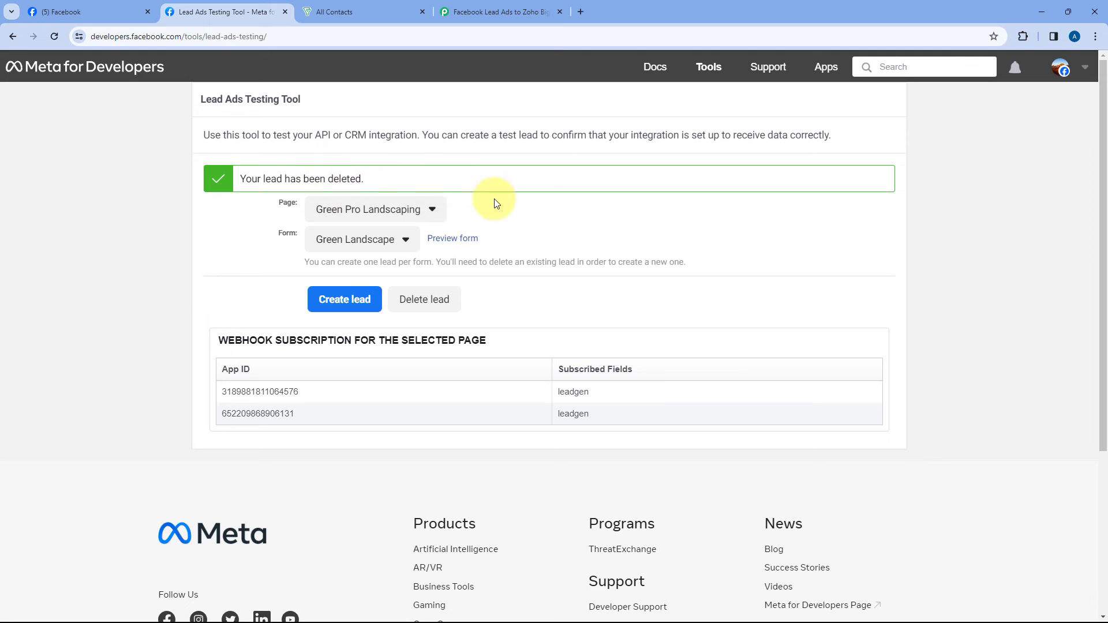
left_click(53, 37)
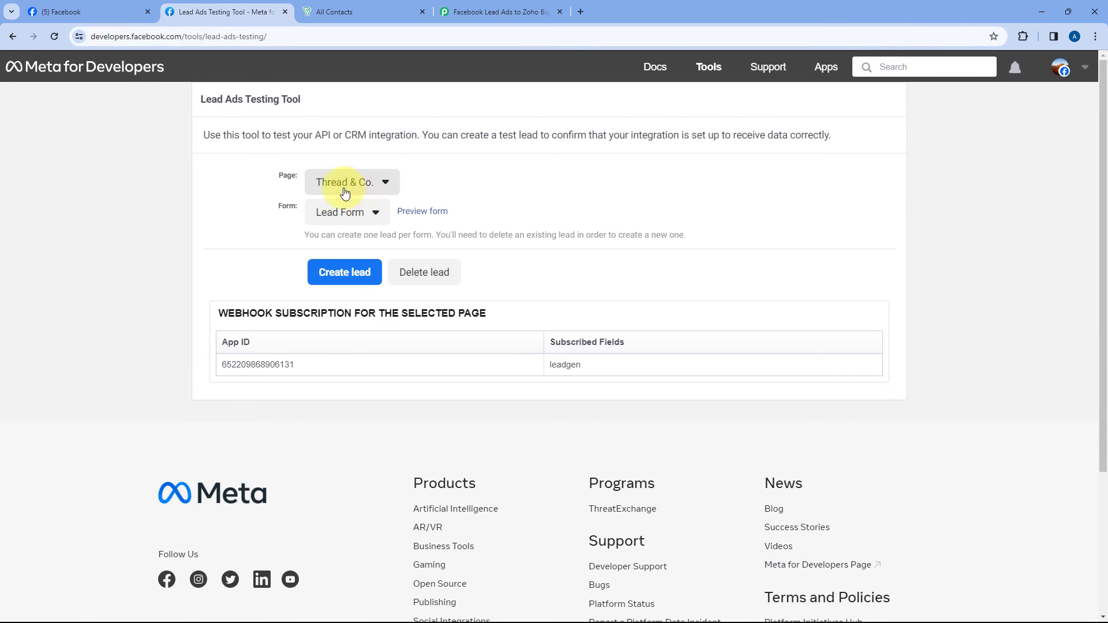
left_click(366, 182)
scroll(348, 285, "down", 10)
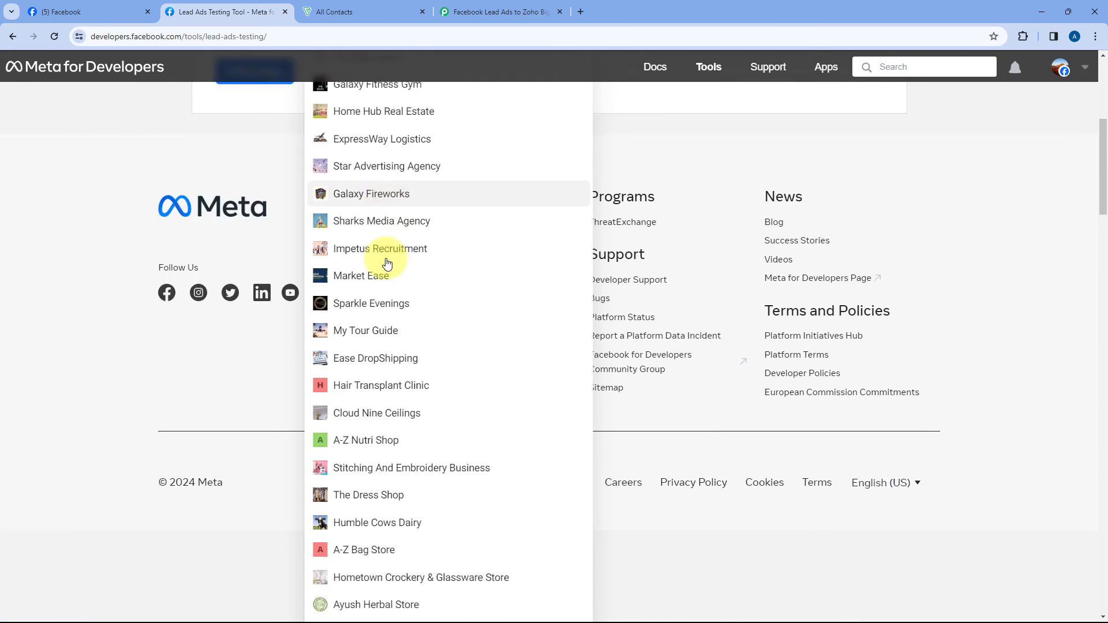
scroll(395, 261, "down", 2)
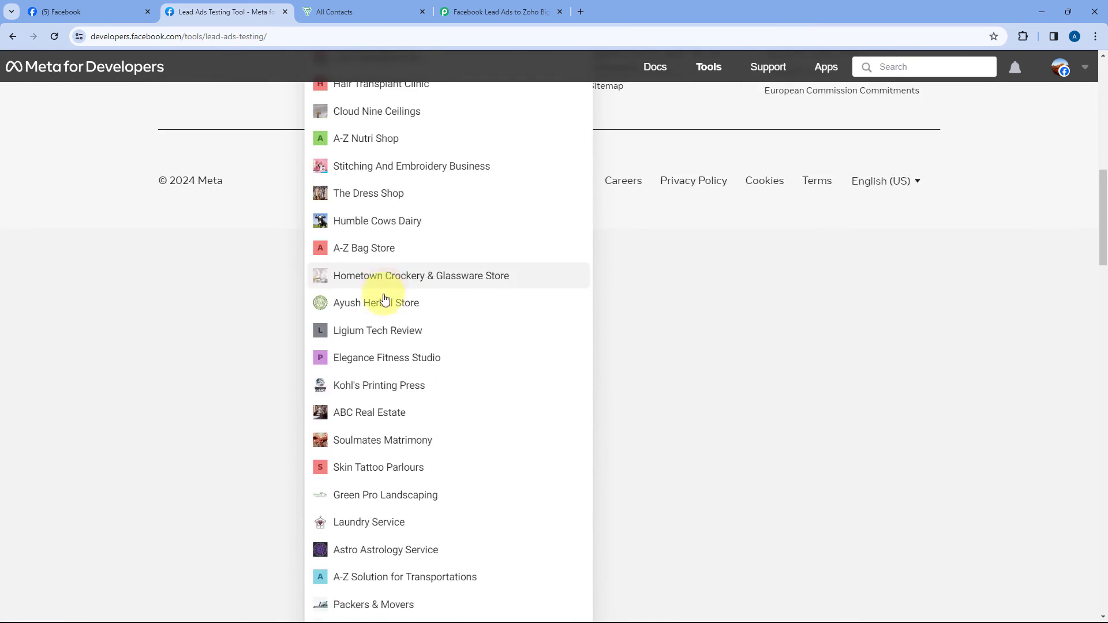
left_click(388, 504)
scroll(280, 208, "up", 3)
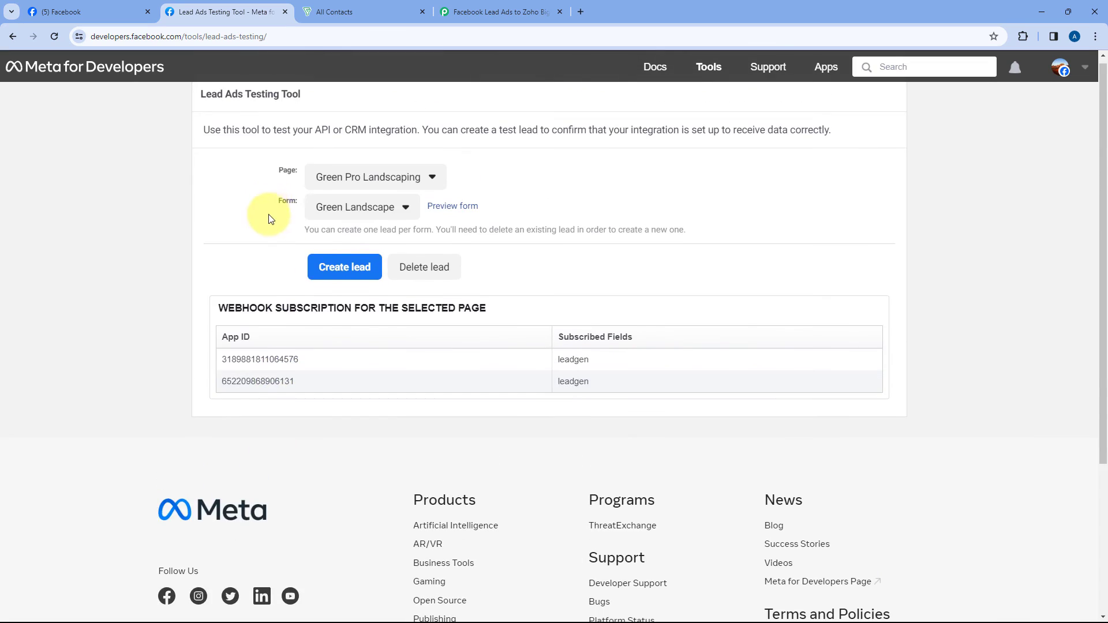
left_click(384, 209)
left_click(383, 234)
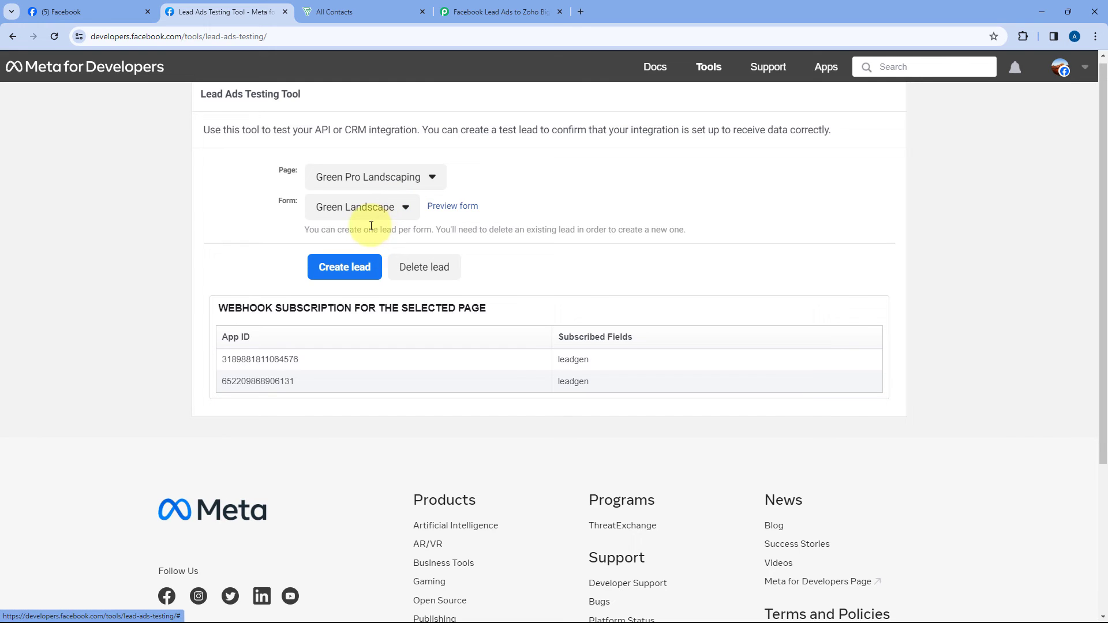
Step: Fill the Green Landscape lead form with first name Dummy, last name User, a test email and phone number
left_click(453, 207)
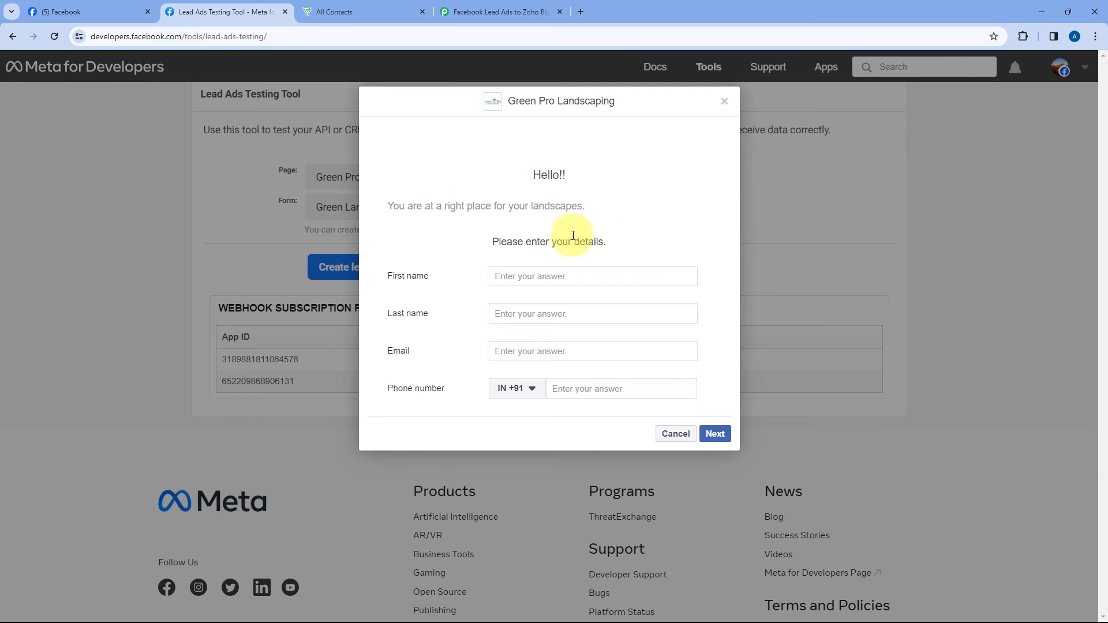
left_click(550, 278)
type("Dummy")
key("Tab")
type("User")
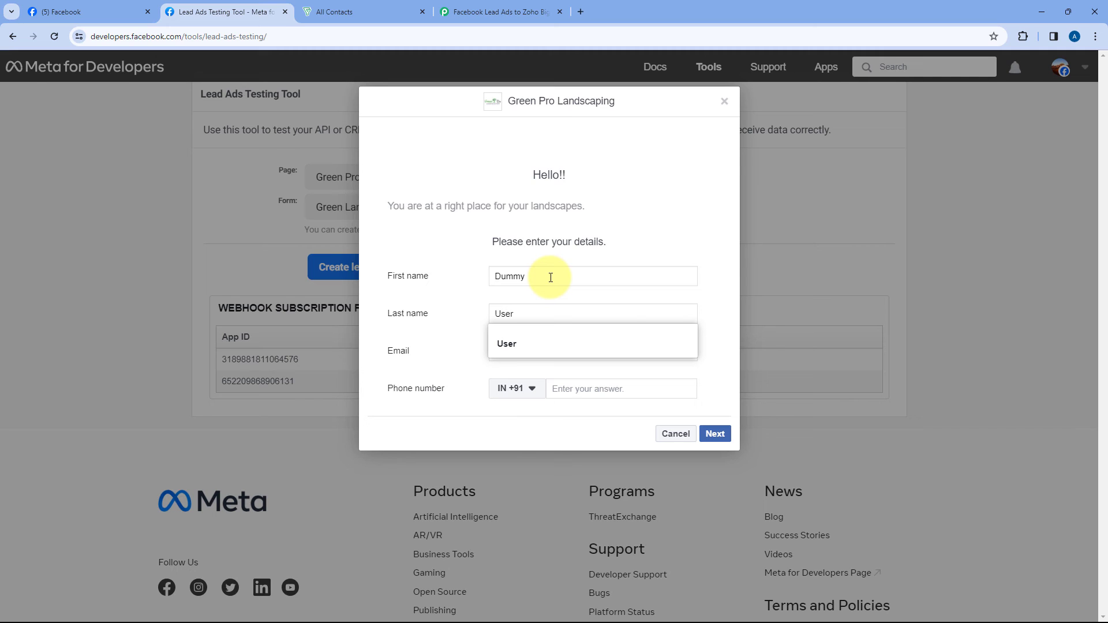
left_click(459, 295)
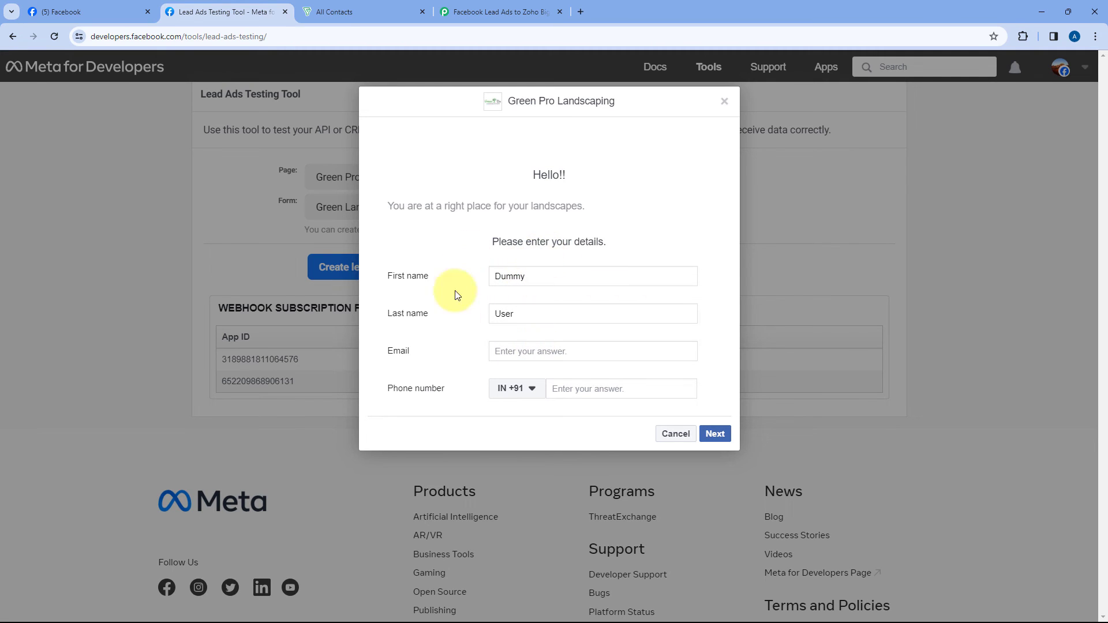
left_click(530, 354)
type("dumm")
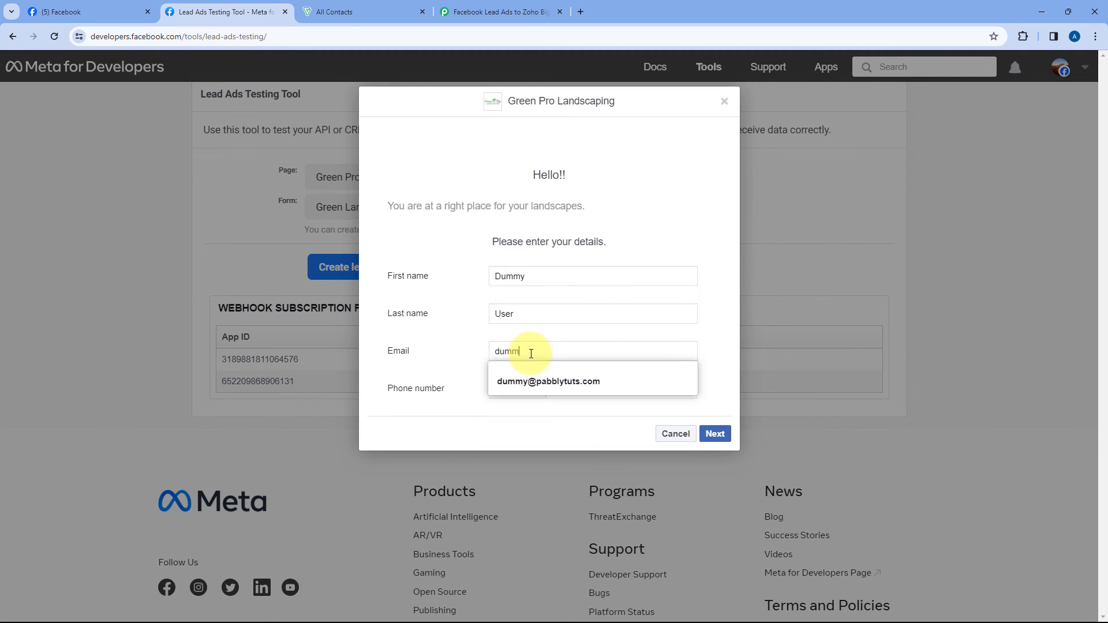
type("y@")
key("Down")
key("Return")
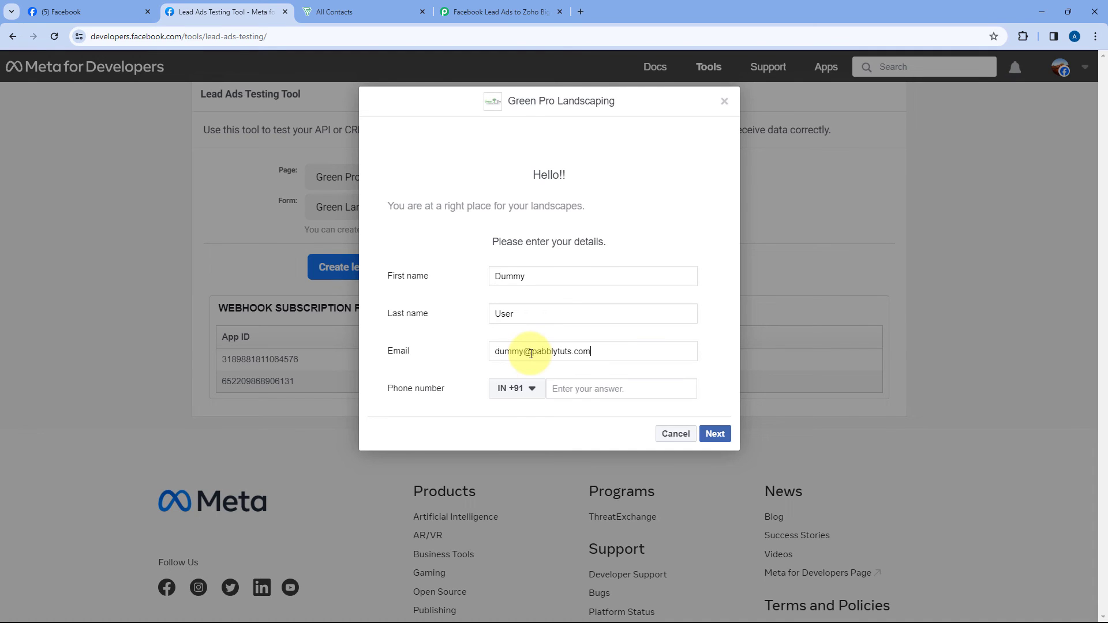
left_click(573, 393)
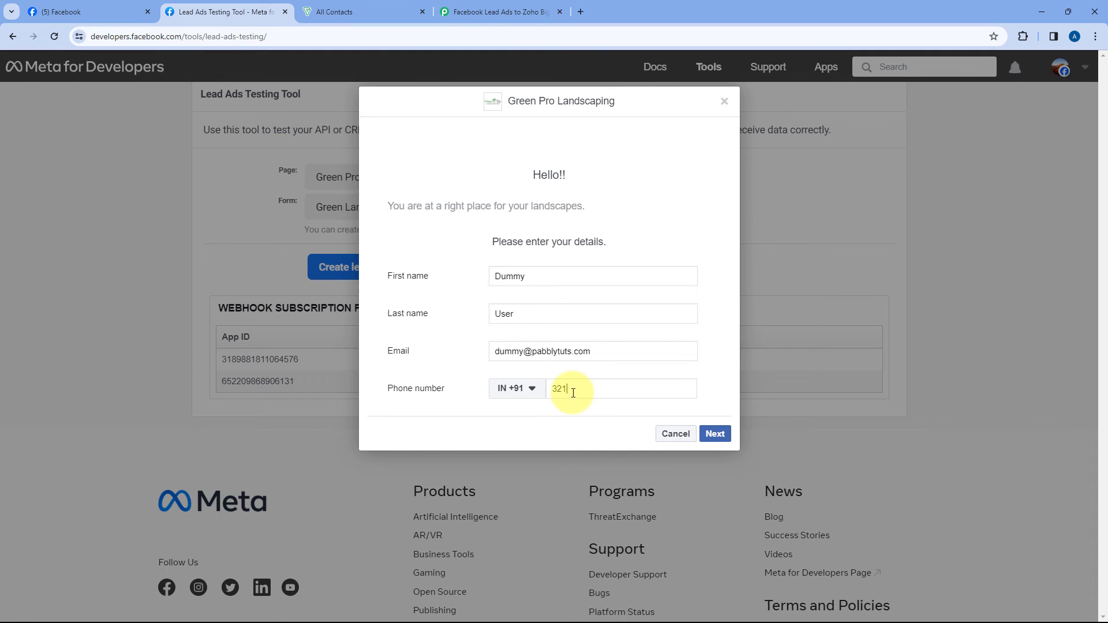
Step: Submit the test lead and close the thank-you confirmation
left_click(716, 433)
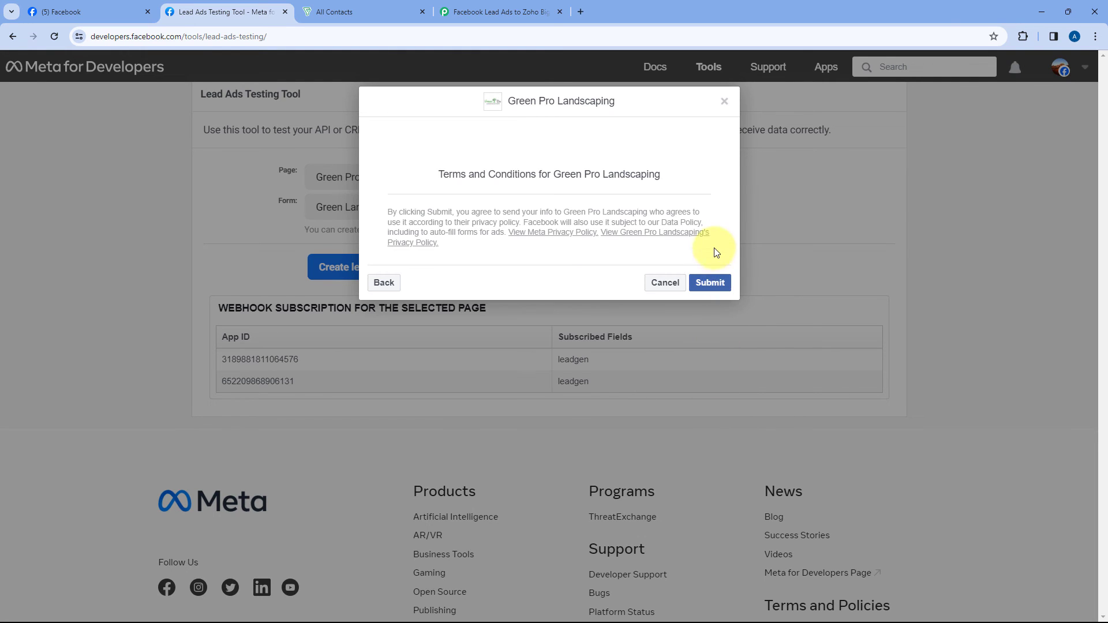
left_click(713, 284)
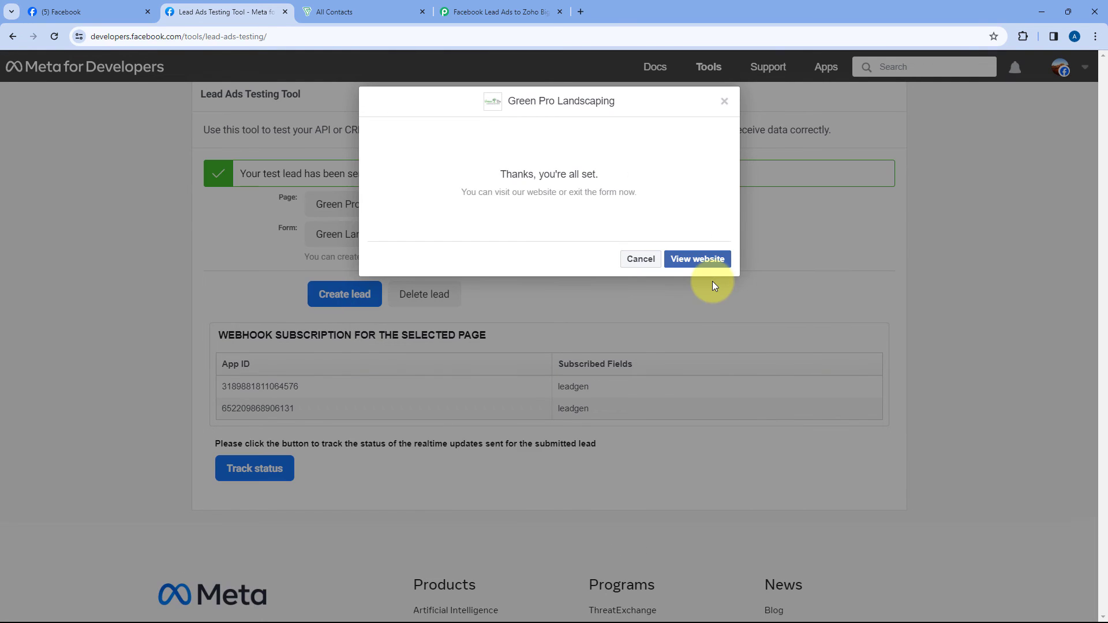
left_click(725, 100)
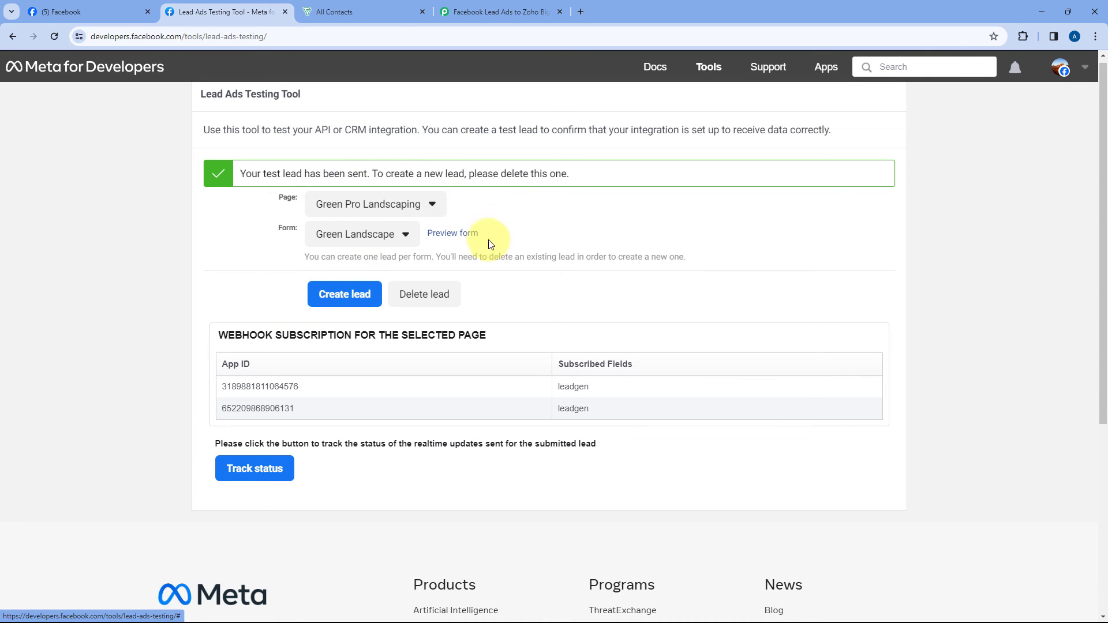
Step: Refresh Bigin contacts, preview the new Dummy User contact's email and mobile, then go back to Pabbly
left_click(373, 3)
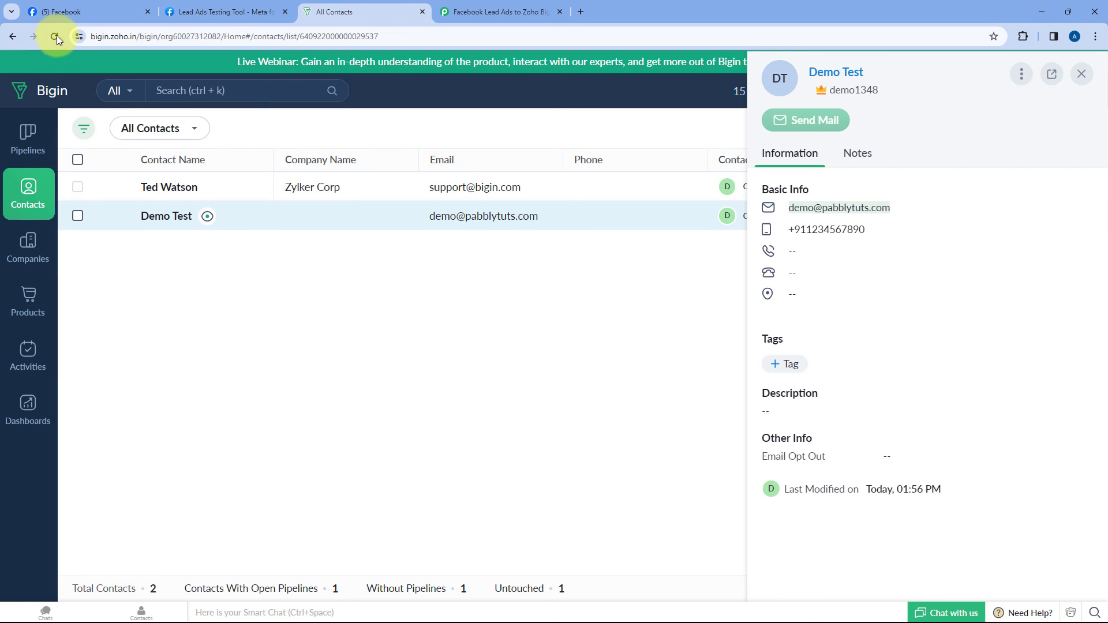
left_click(55, 35)
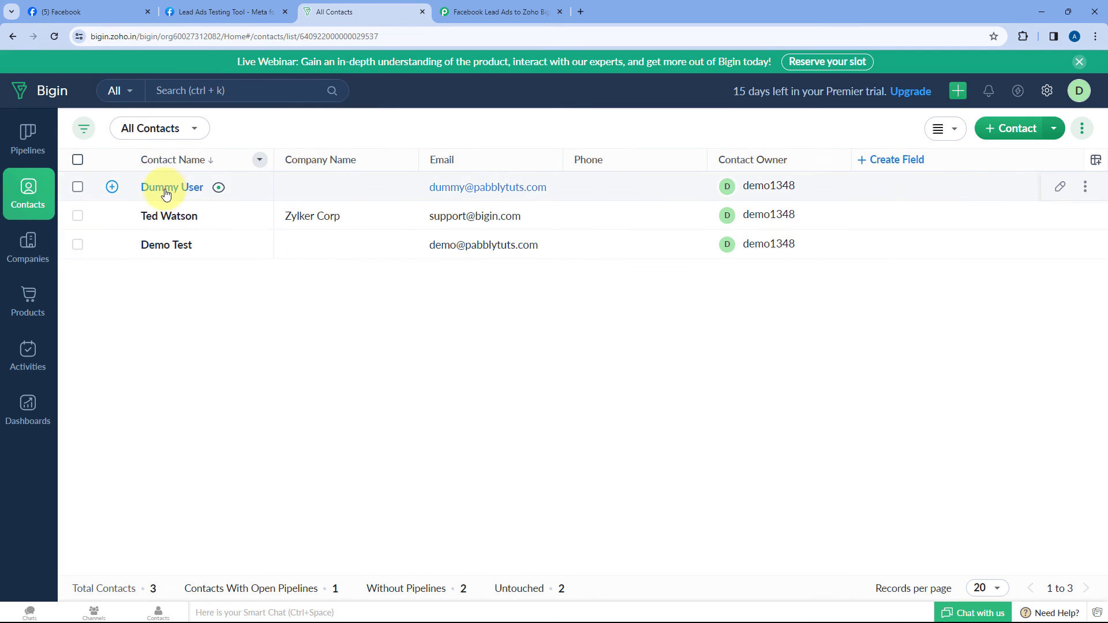
left_click(218, 187)
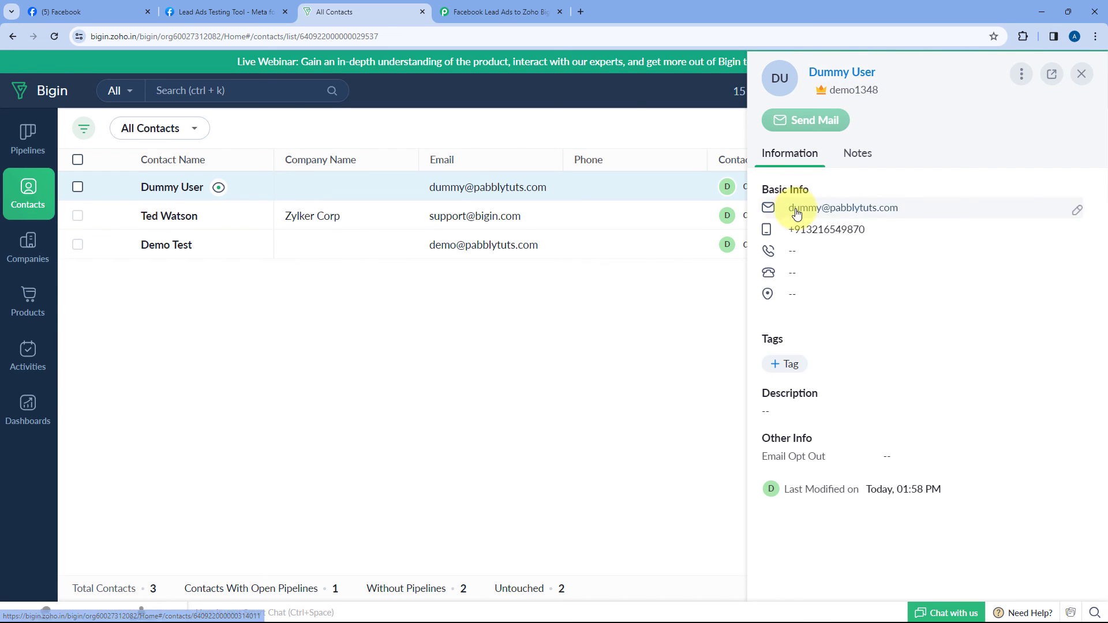
left_click(518, 8)
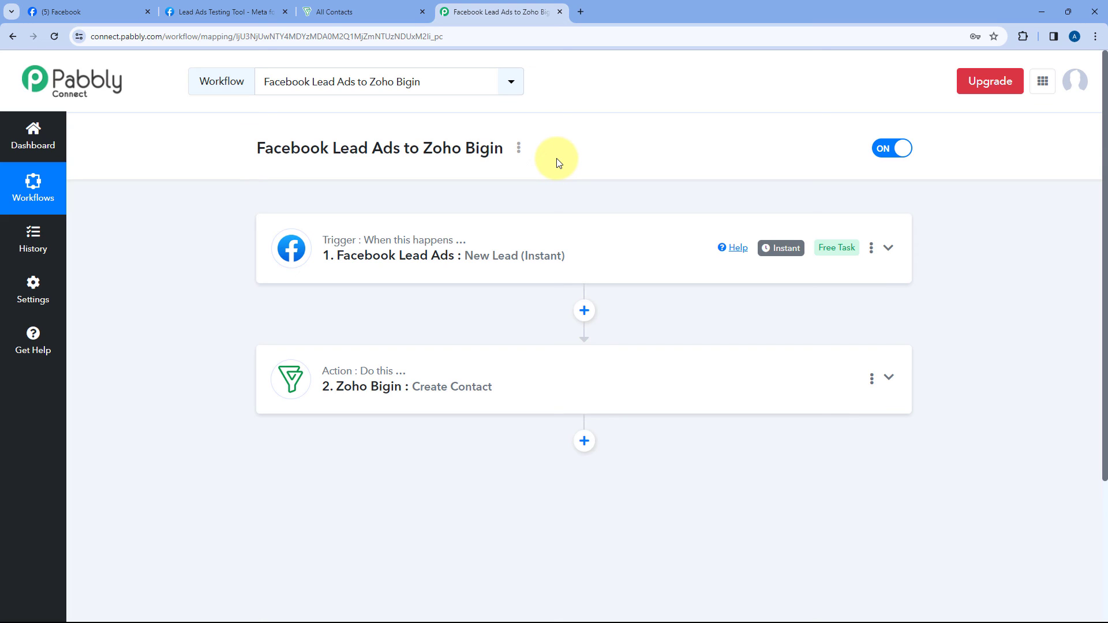